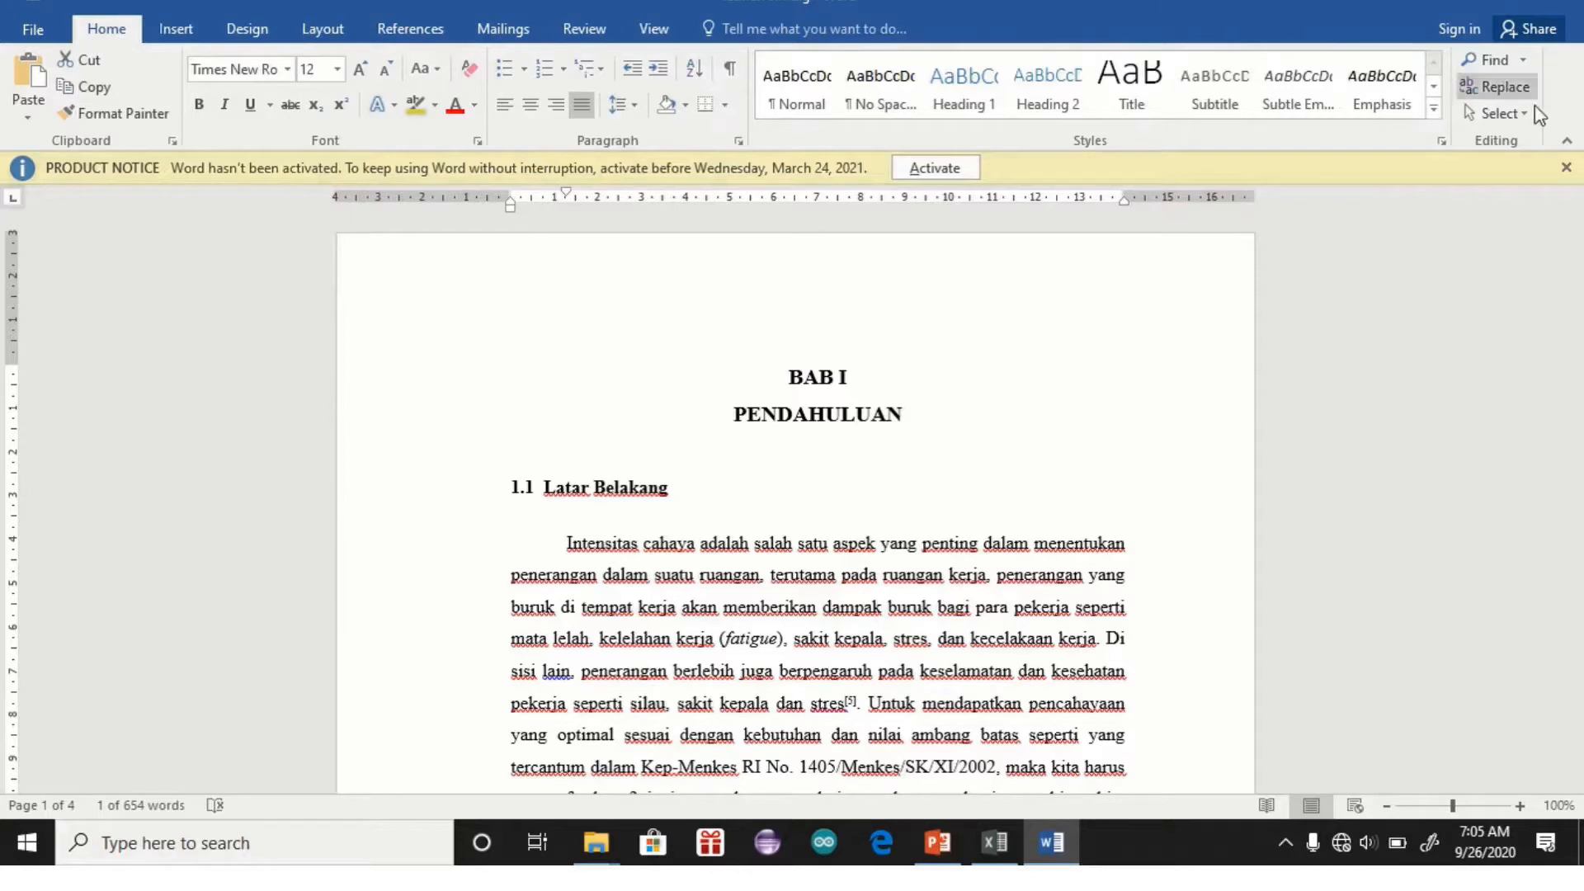
Step: Search the document for "lampu" and go to the match in "Bagaimana mengendalikan lampu secara otomatis?"
left_click(1485, 62)
type("lampu")
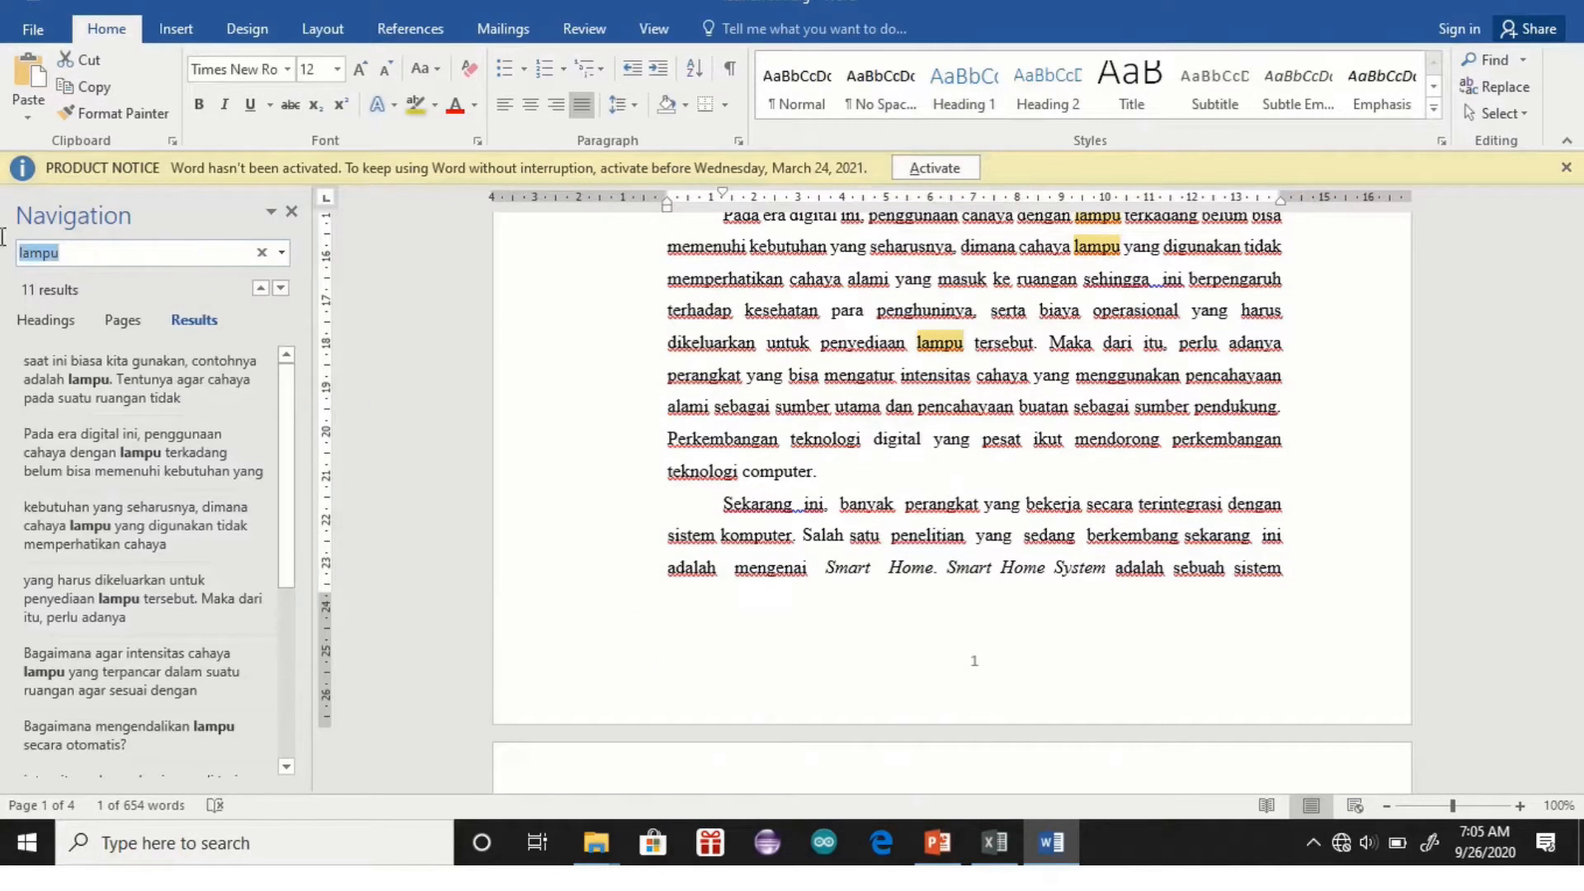
key("BackSpace")
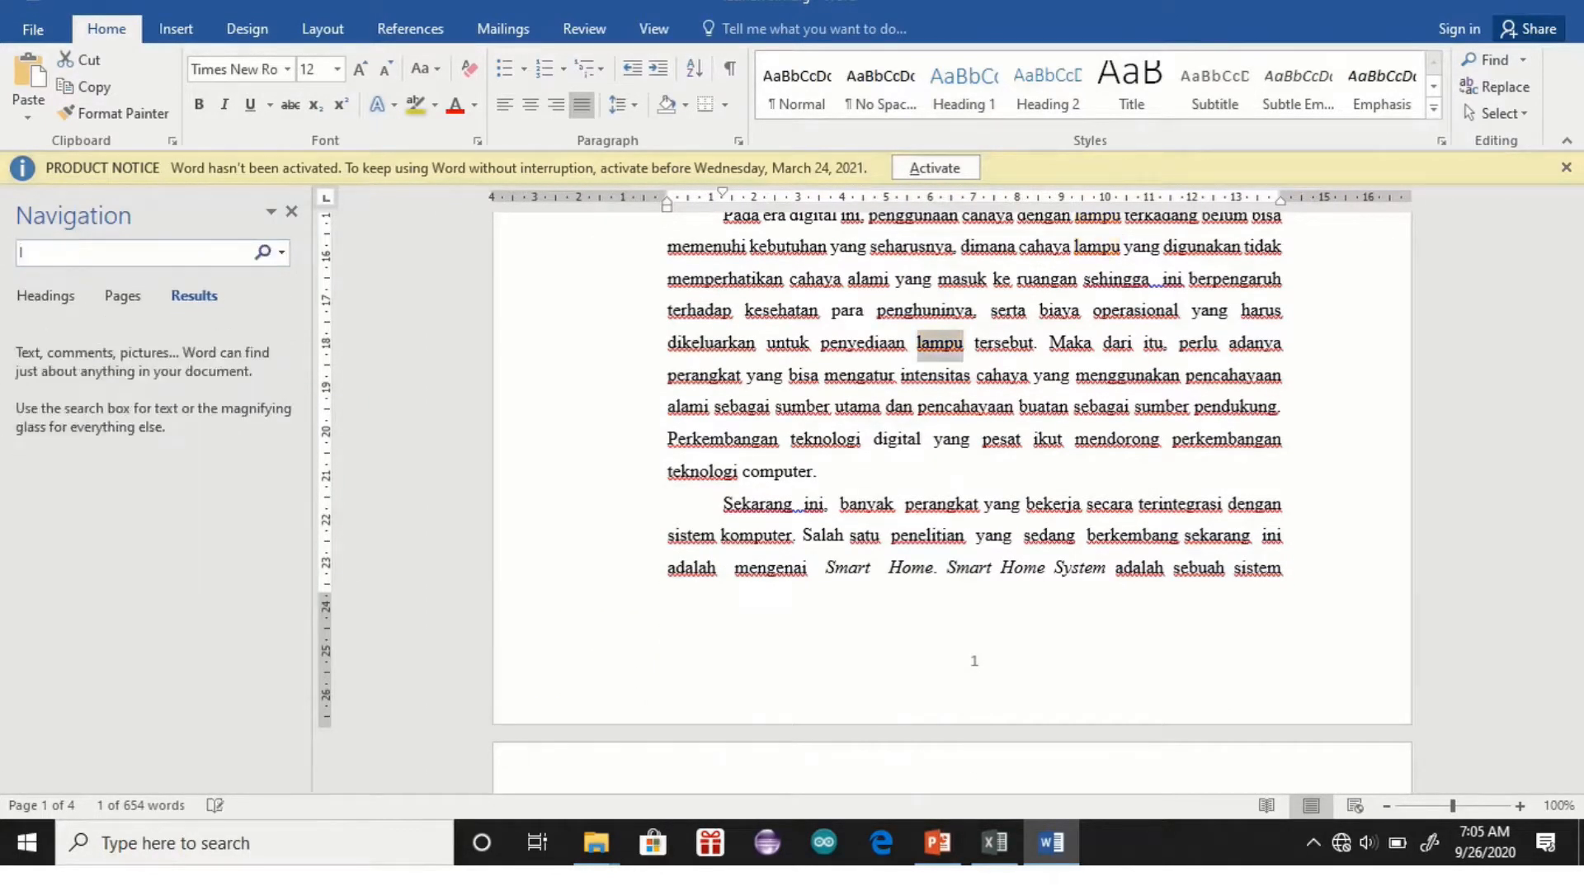
type("lampu")
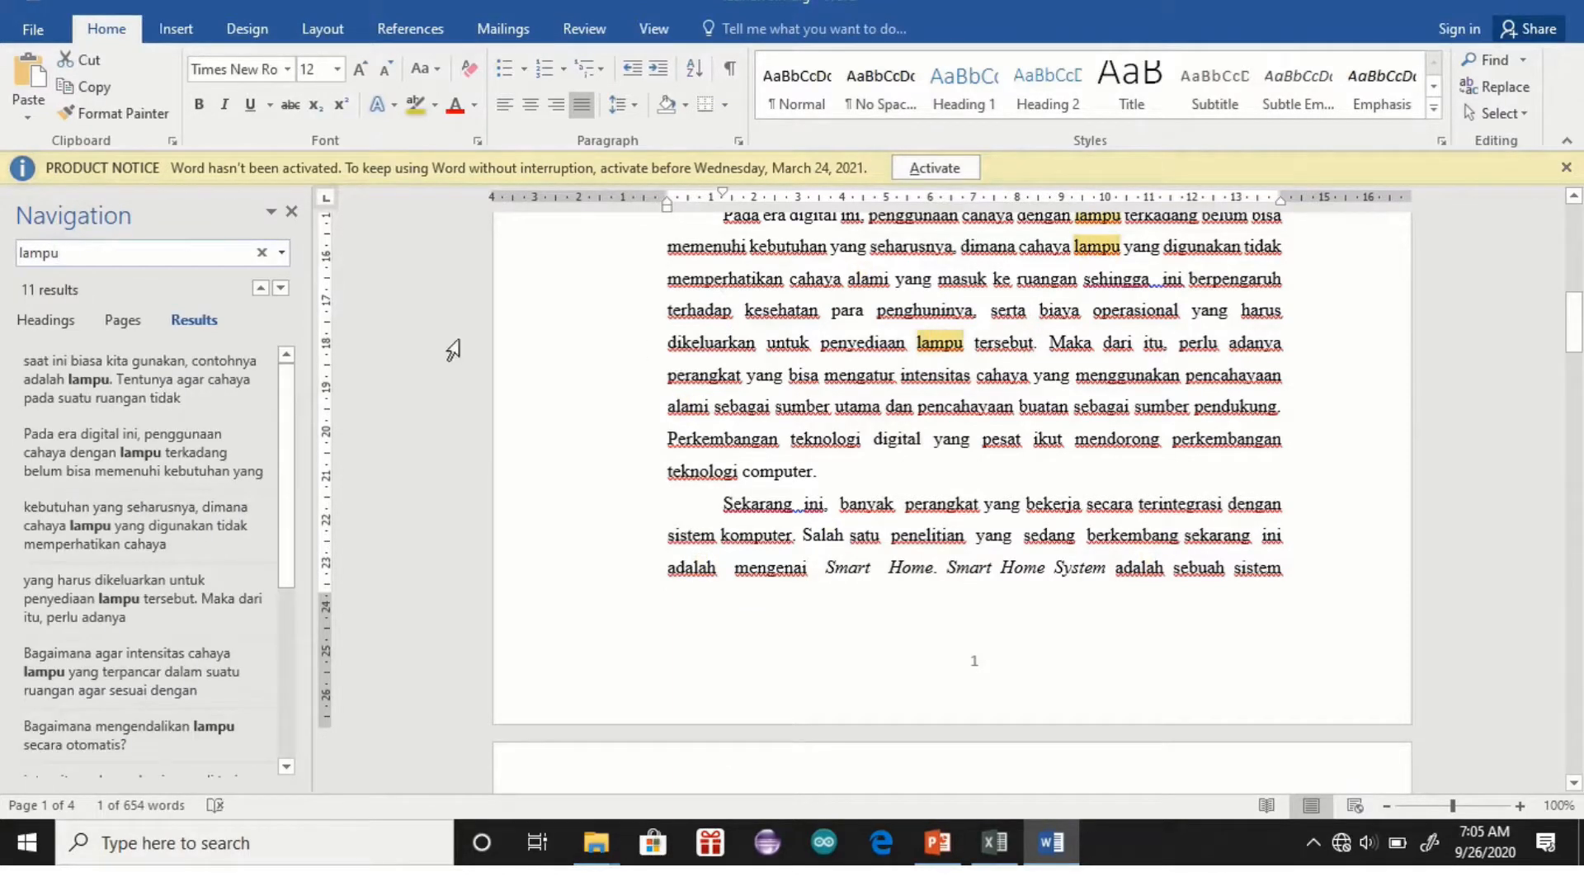
left_click_drag(288, 395, 295, 336)
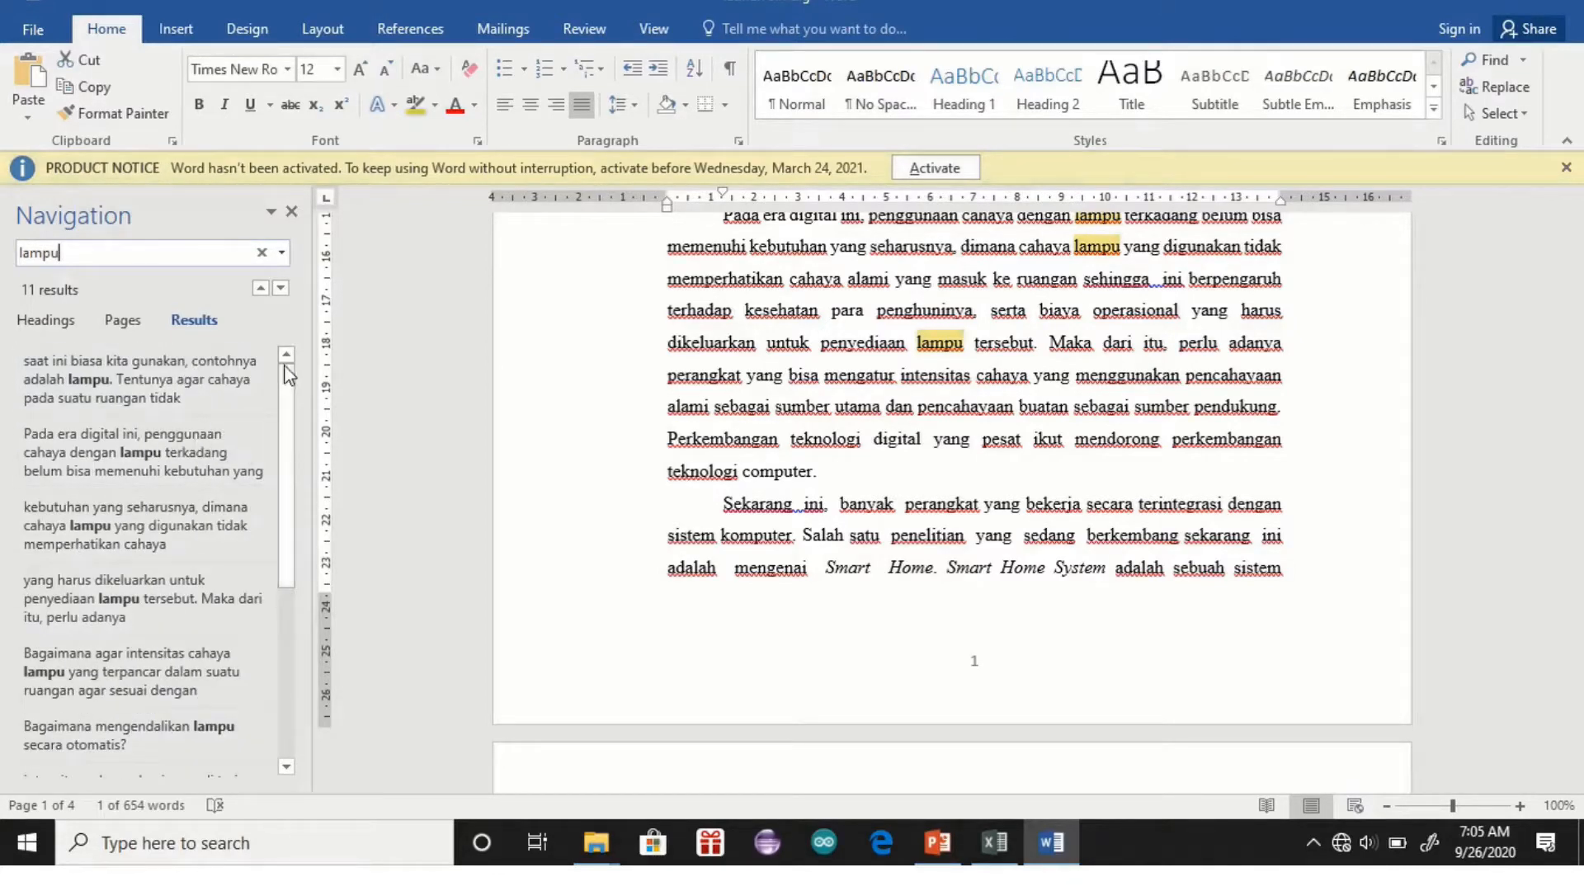
left_click_drag(297, 401, 292, 361)
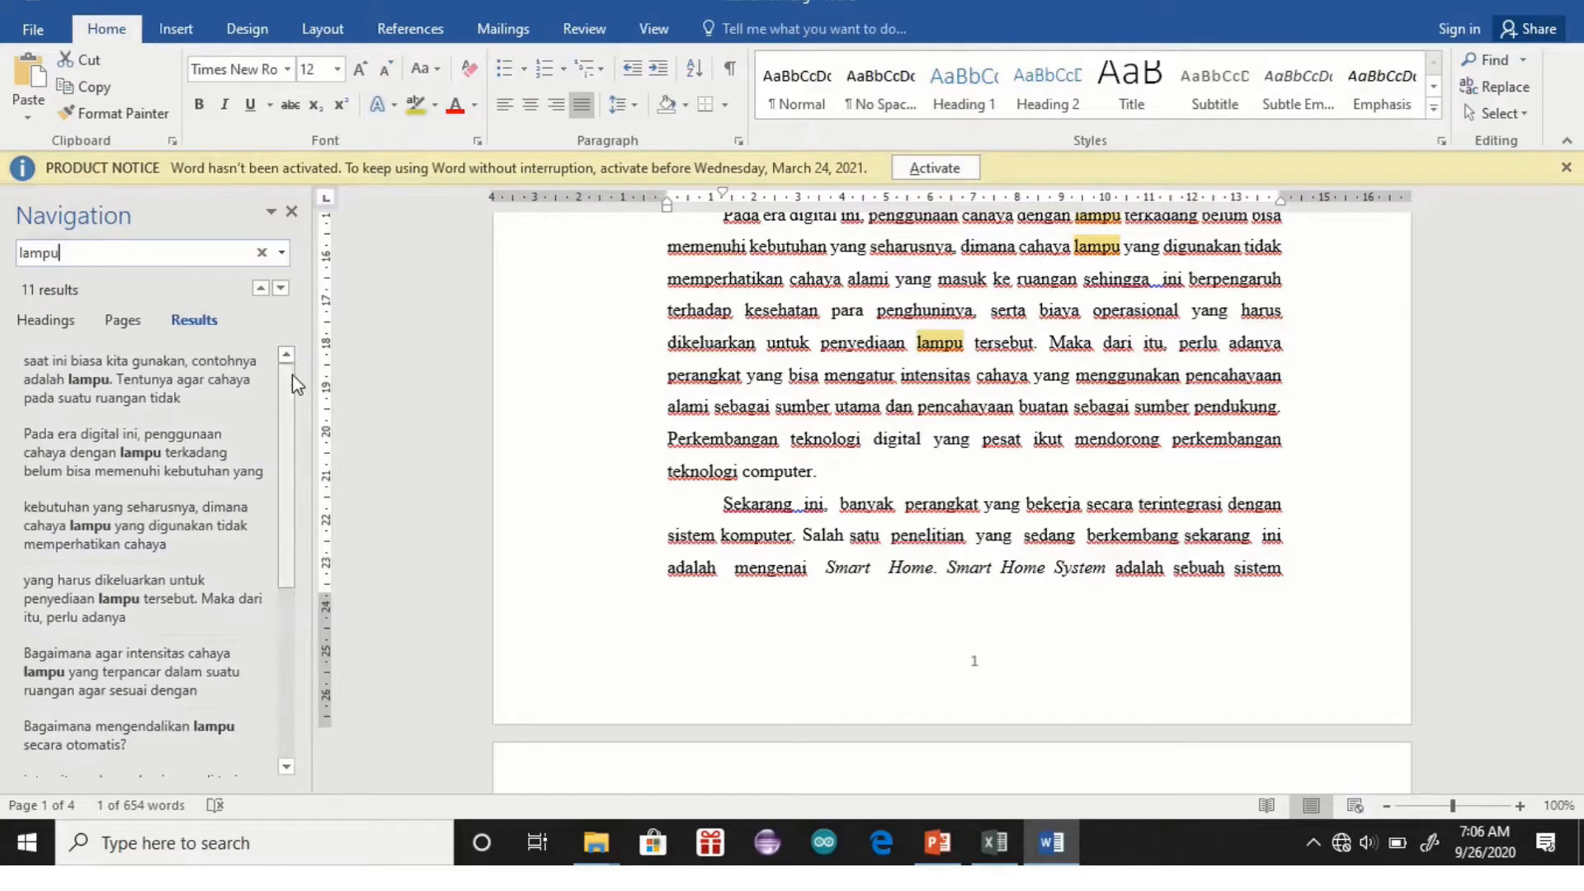
left_click_drag(288, 383, 290, 508)
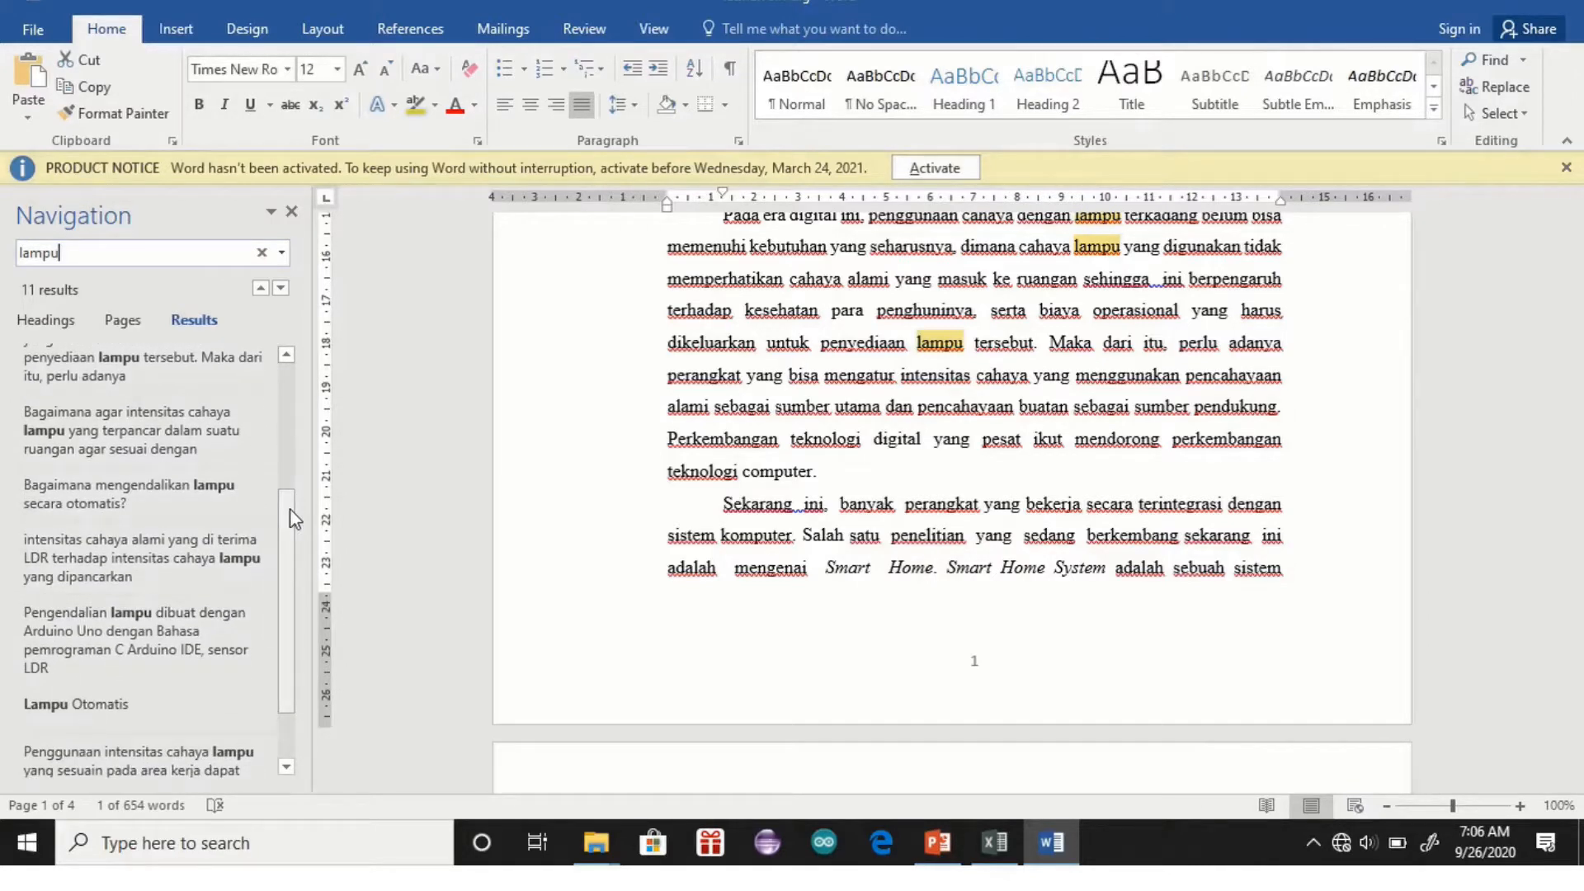
left_click(215, 487)
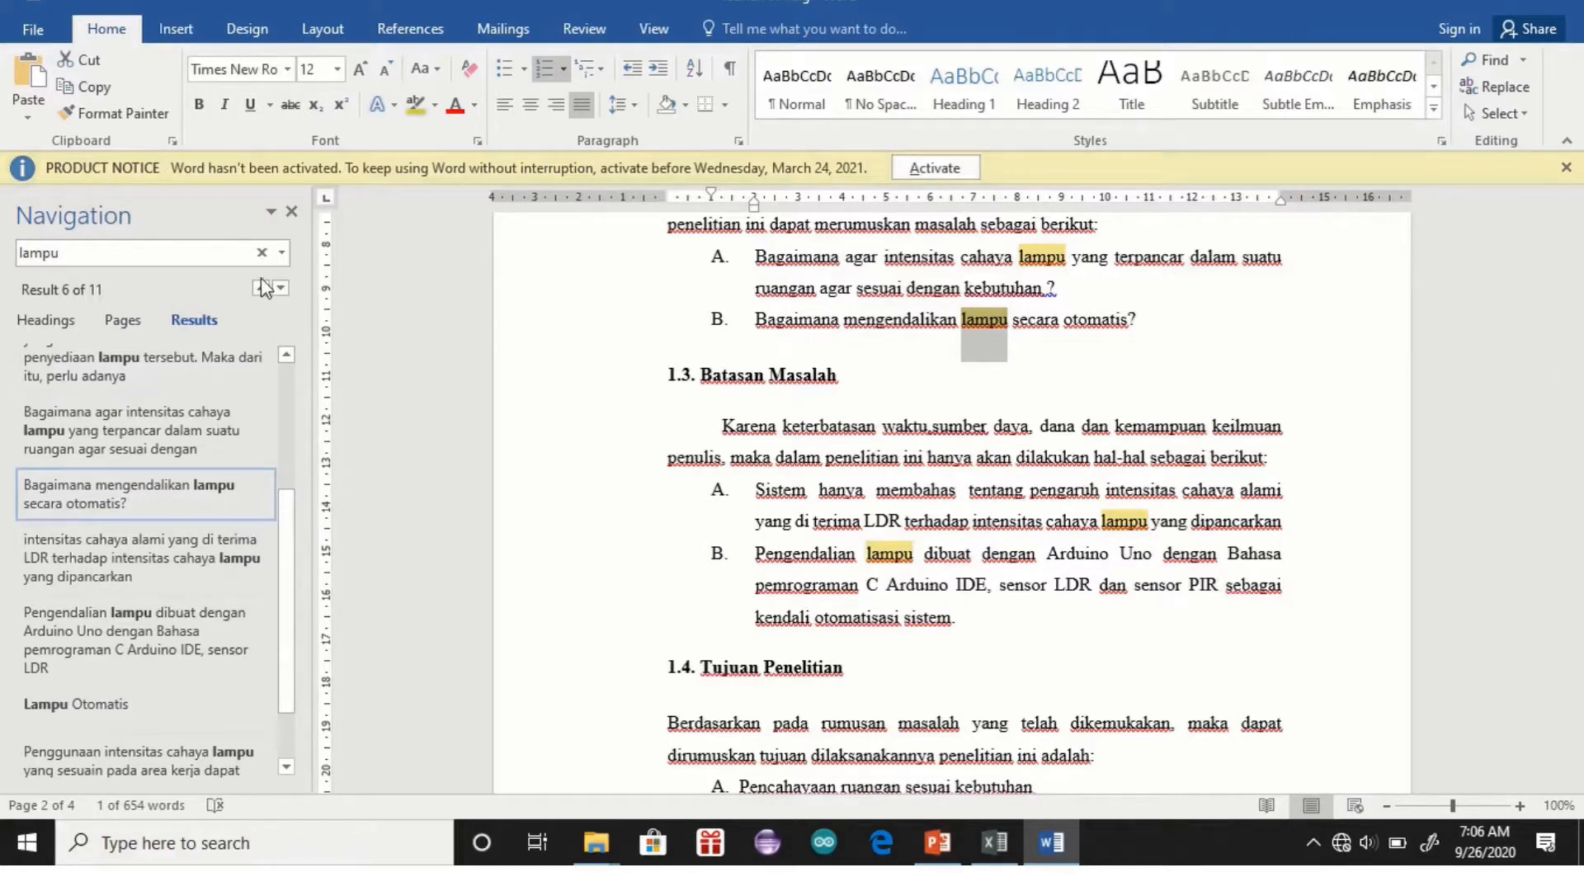
Step: Replace only the selected occurrence of "lampu" with "cahaya" in the question about automatic control
left_click(279, 258)
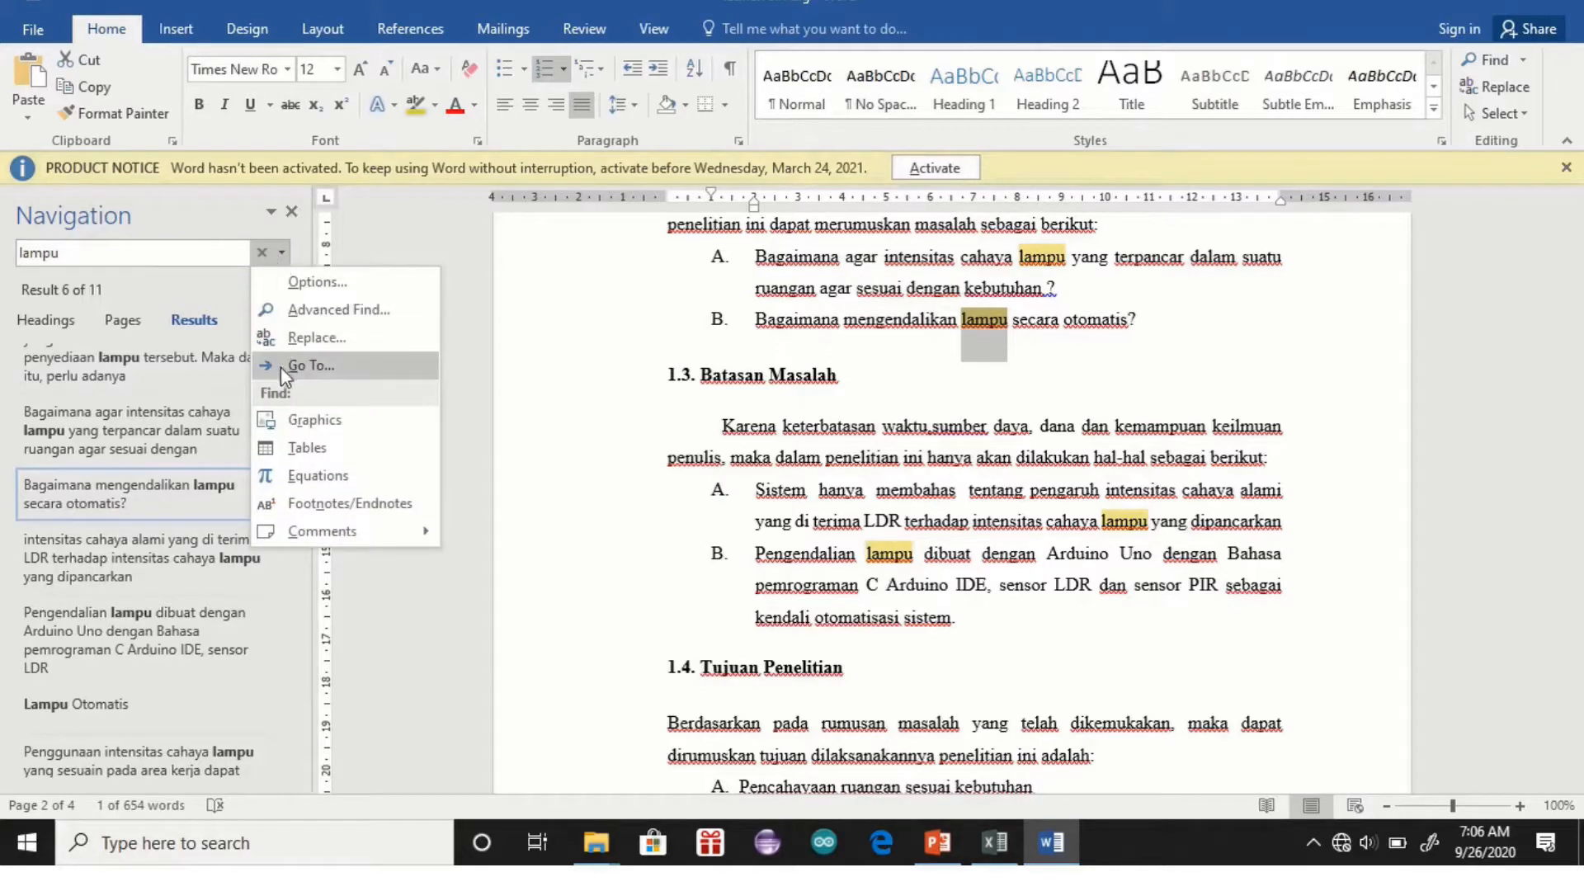
left_click(316, 338)
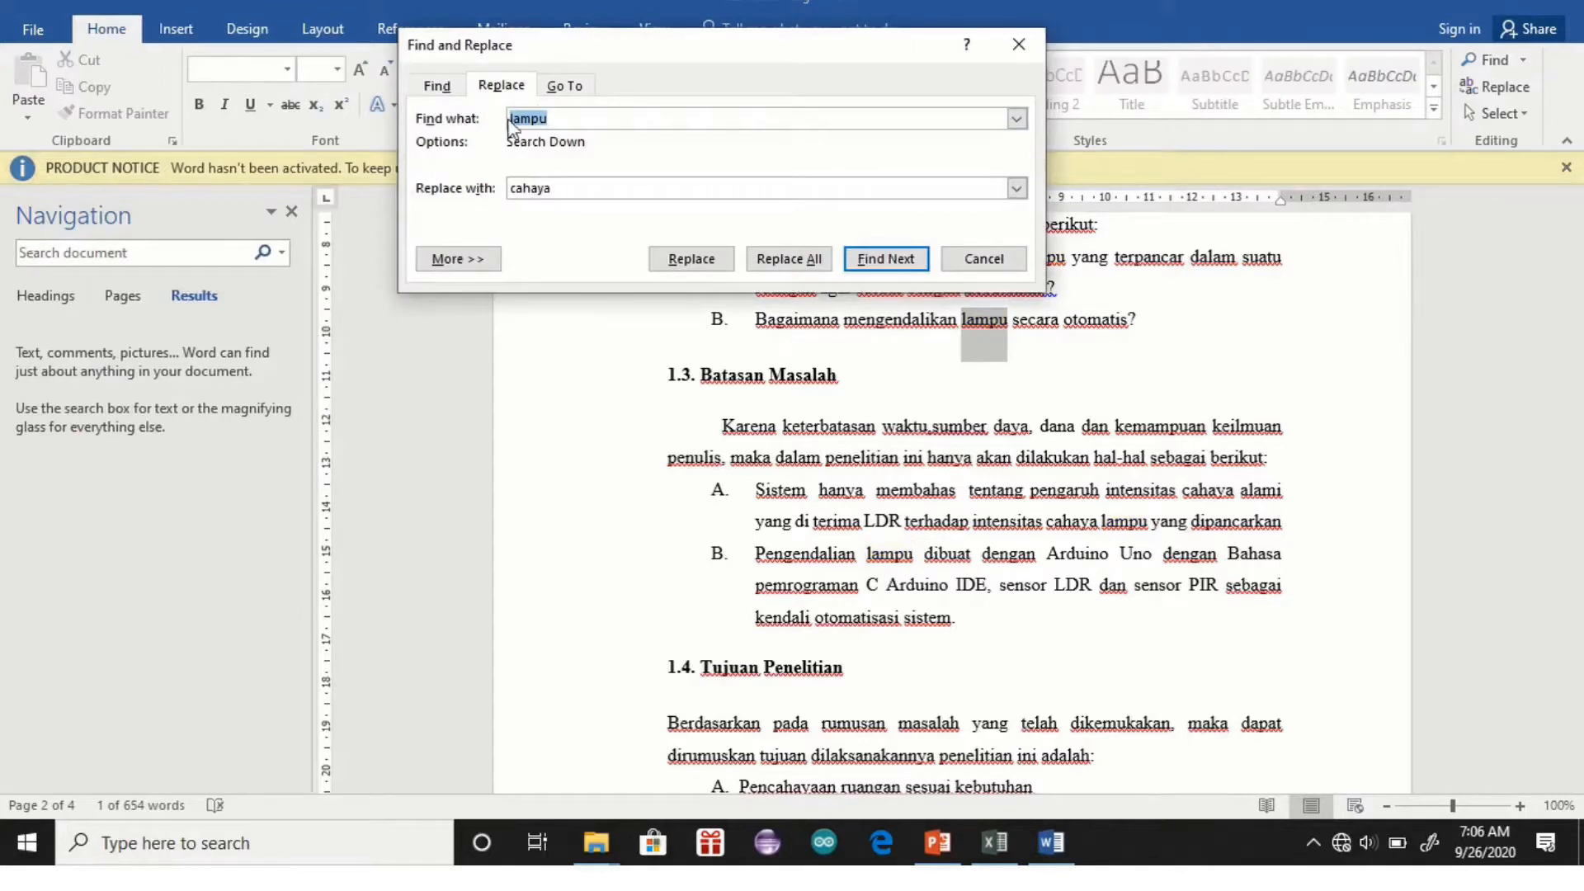
left_click(560, 186)
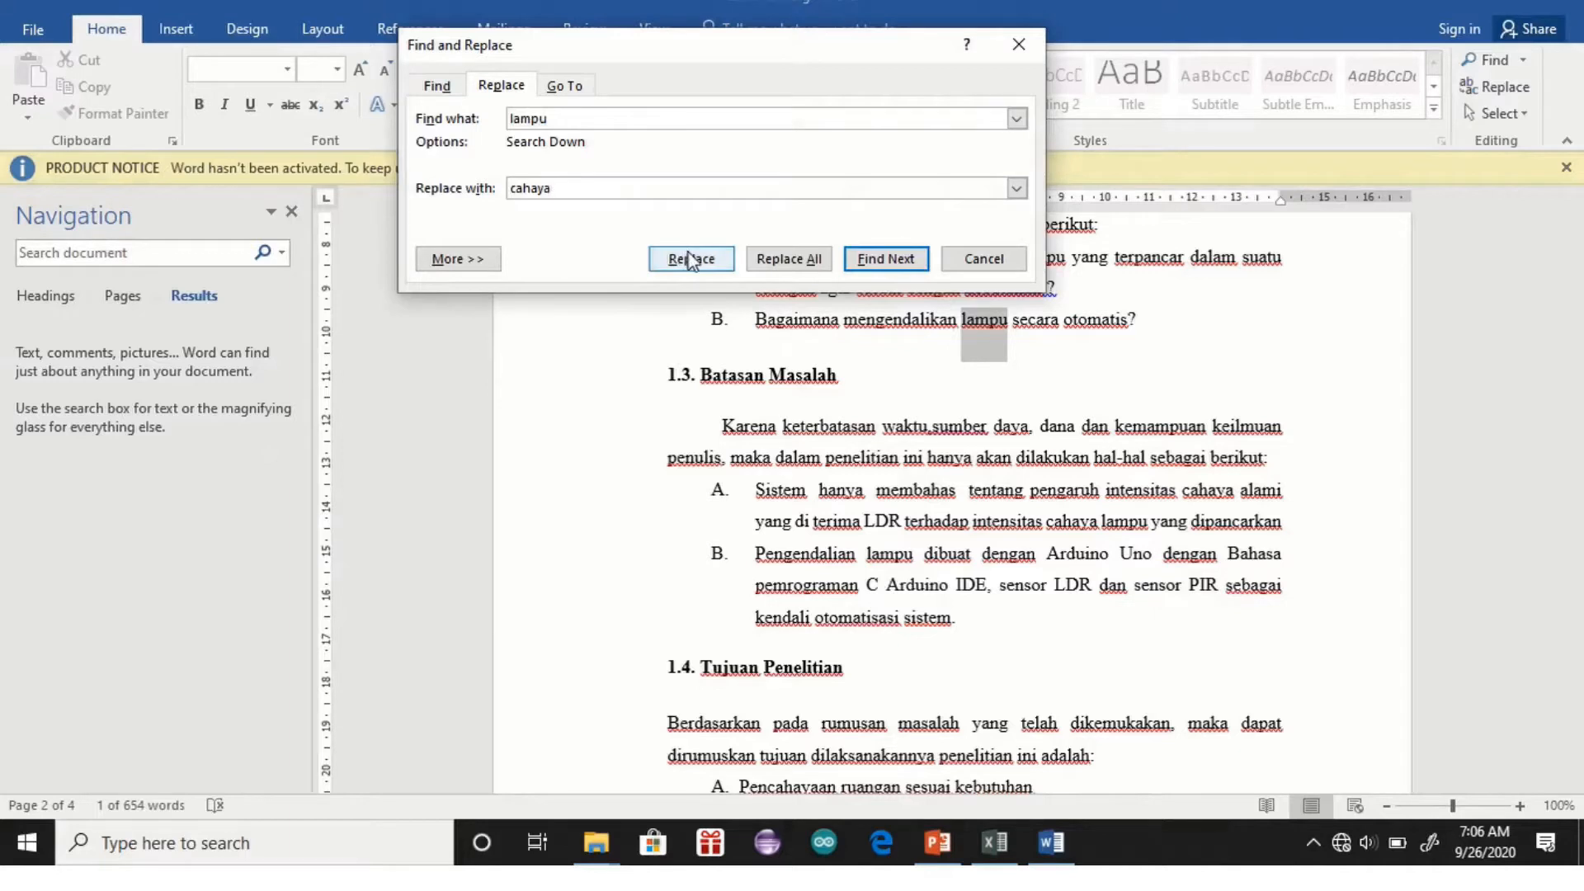
left_click(690, 259)
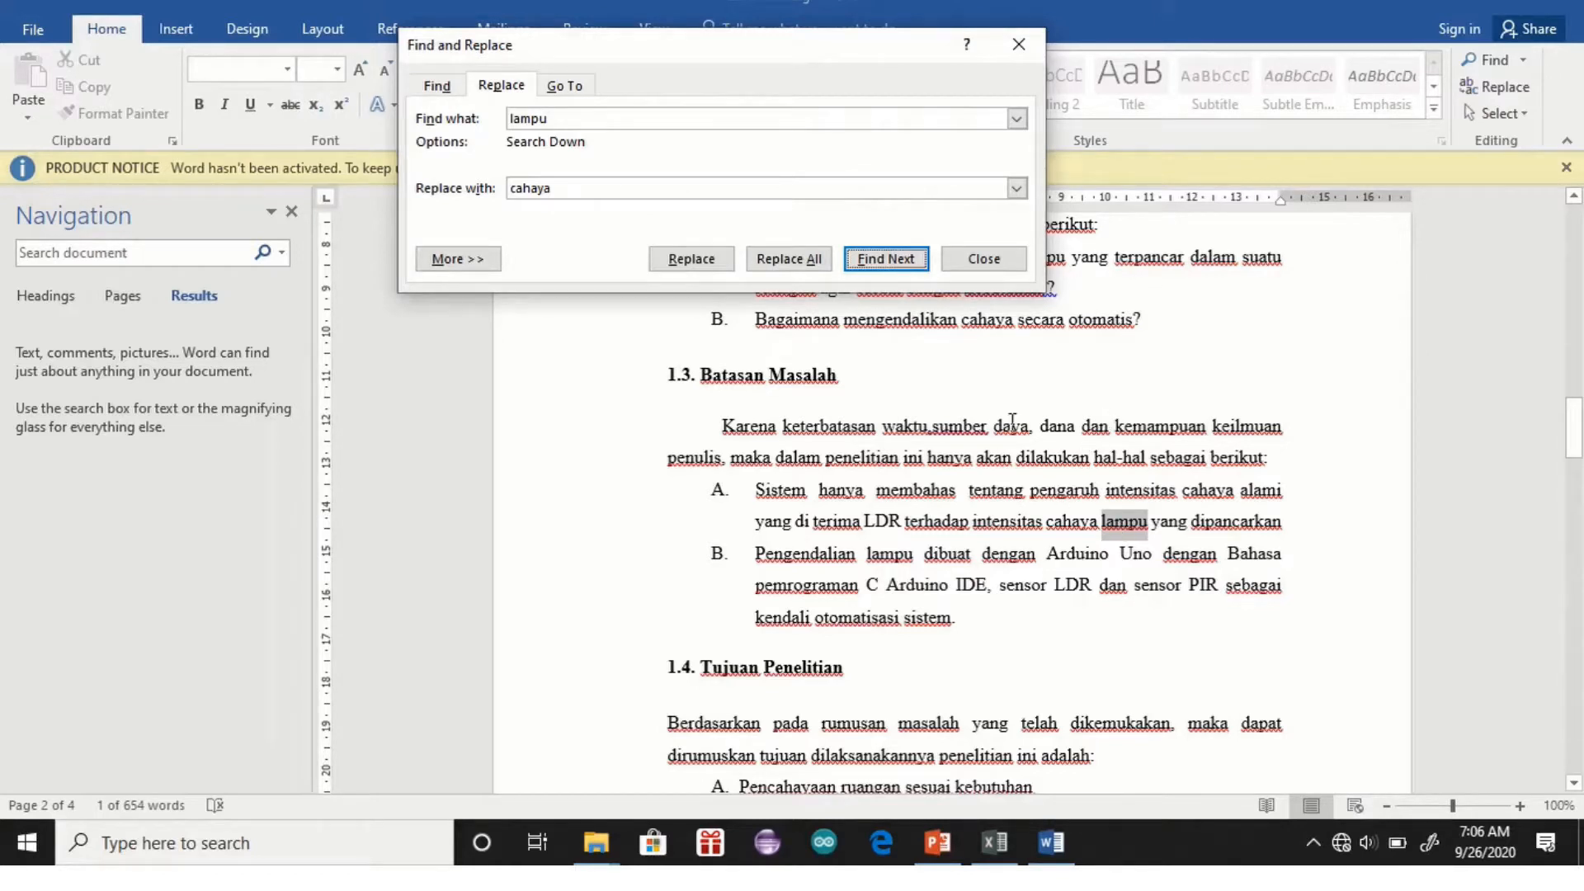
Step: Replace all remaining occurrences of "lampu" with "cahaya", continuing the search from the beginning of the document
left_click(794, 272)
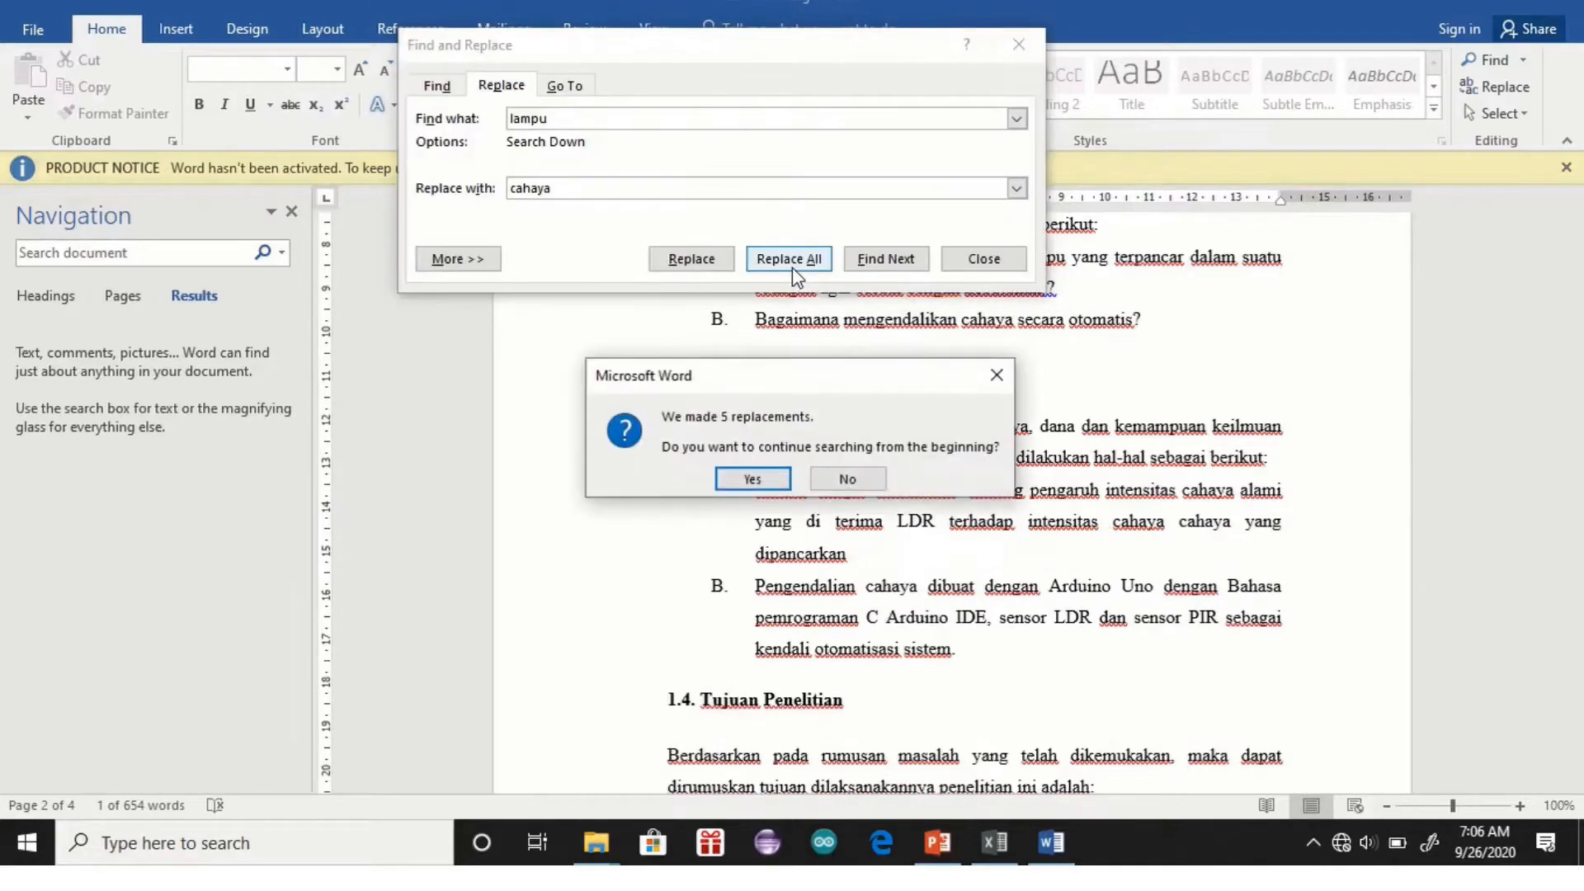
left_click(757, 477)
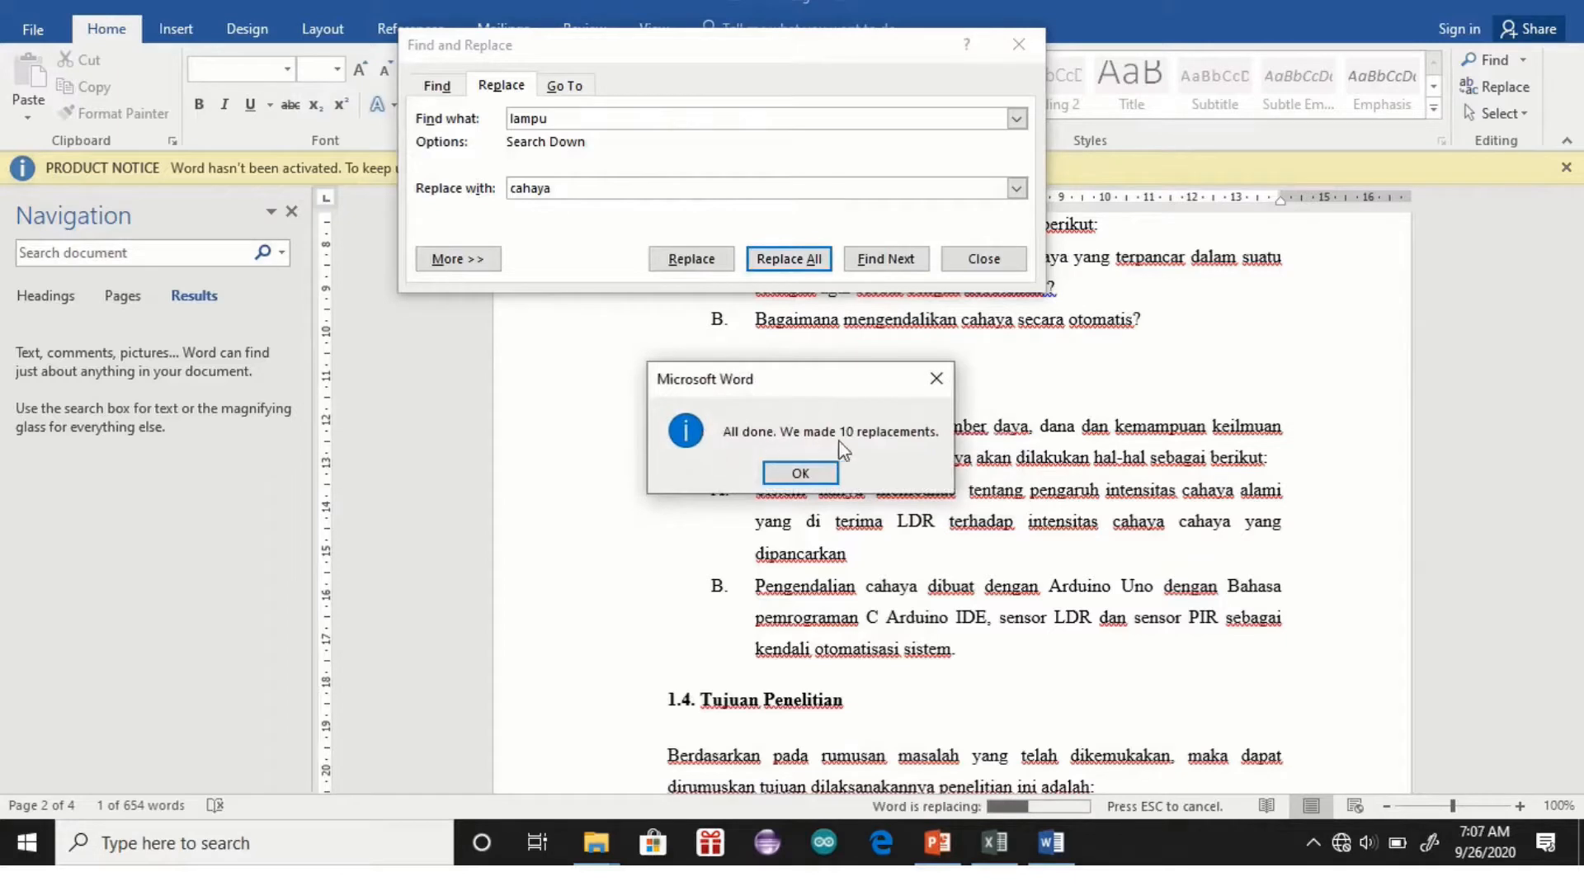
left_click(797, 473)
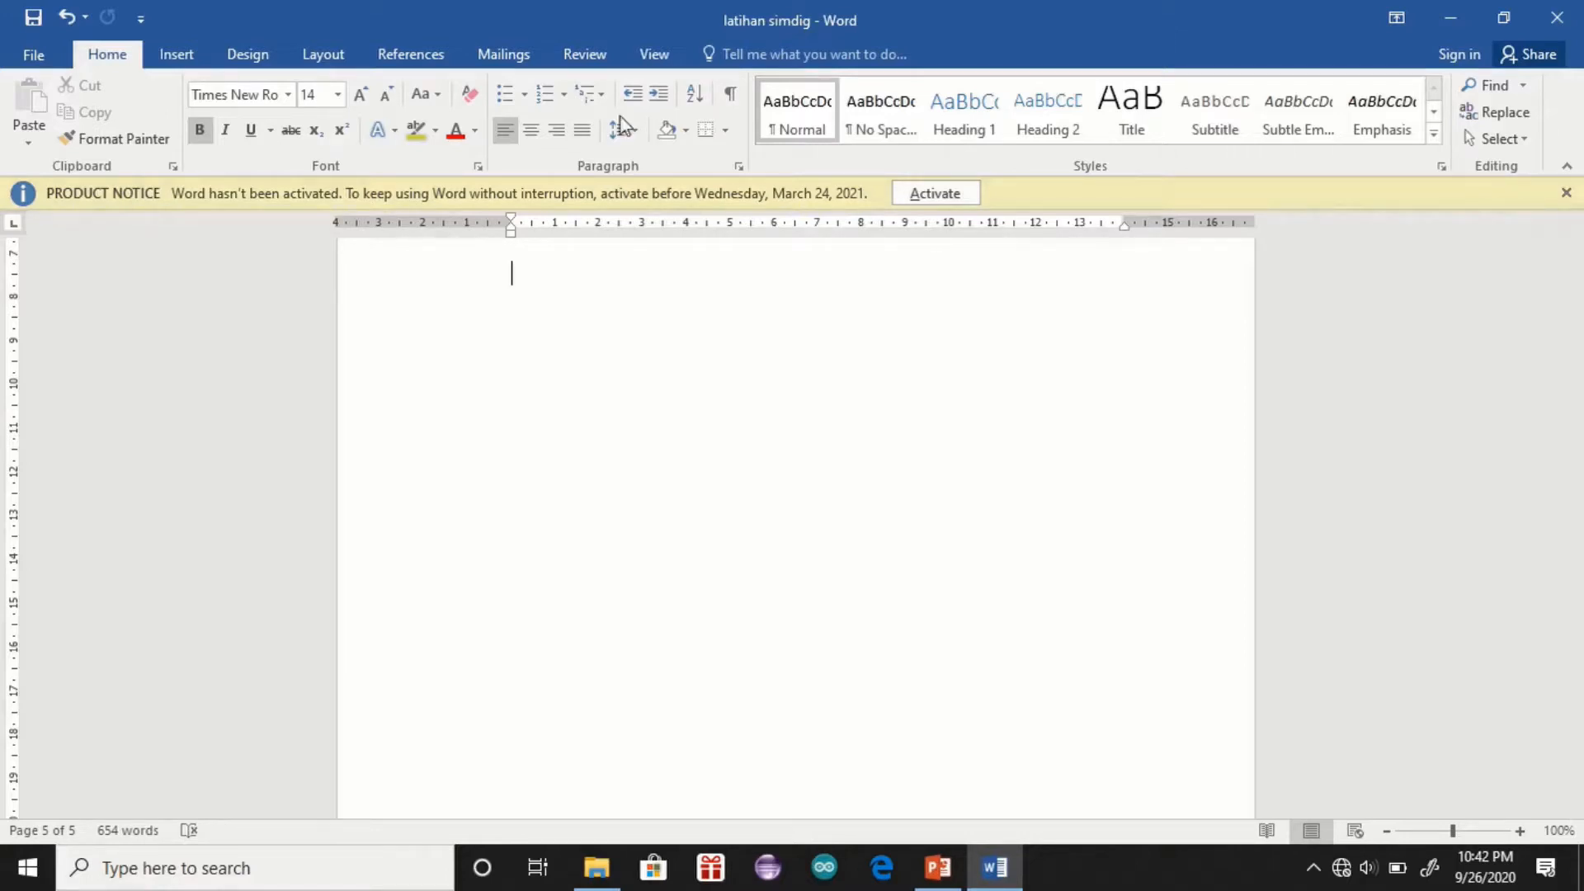
Step: Insert a table with four columns and three rows on the blank page 5
left_click(169, 60)
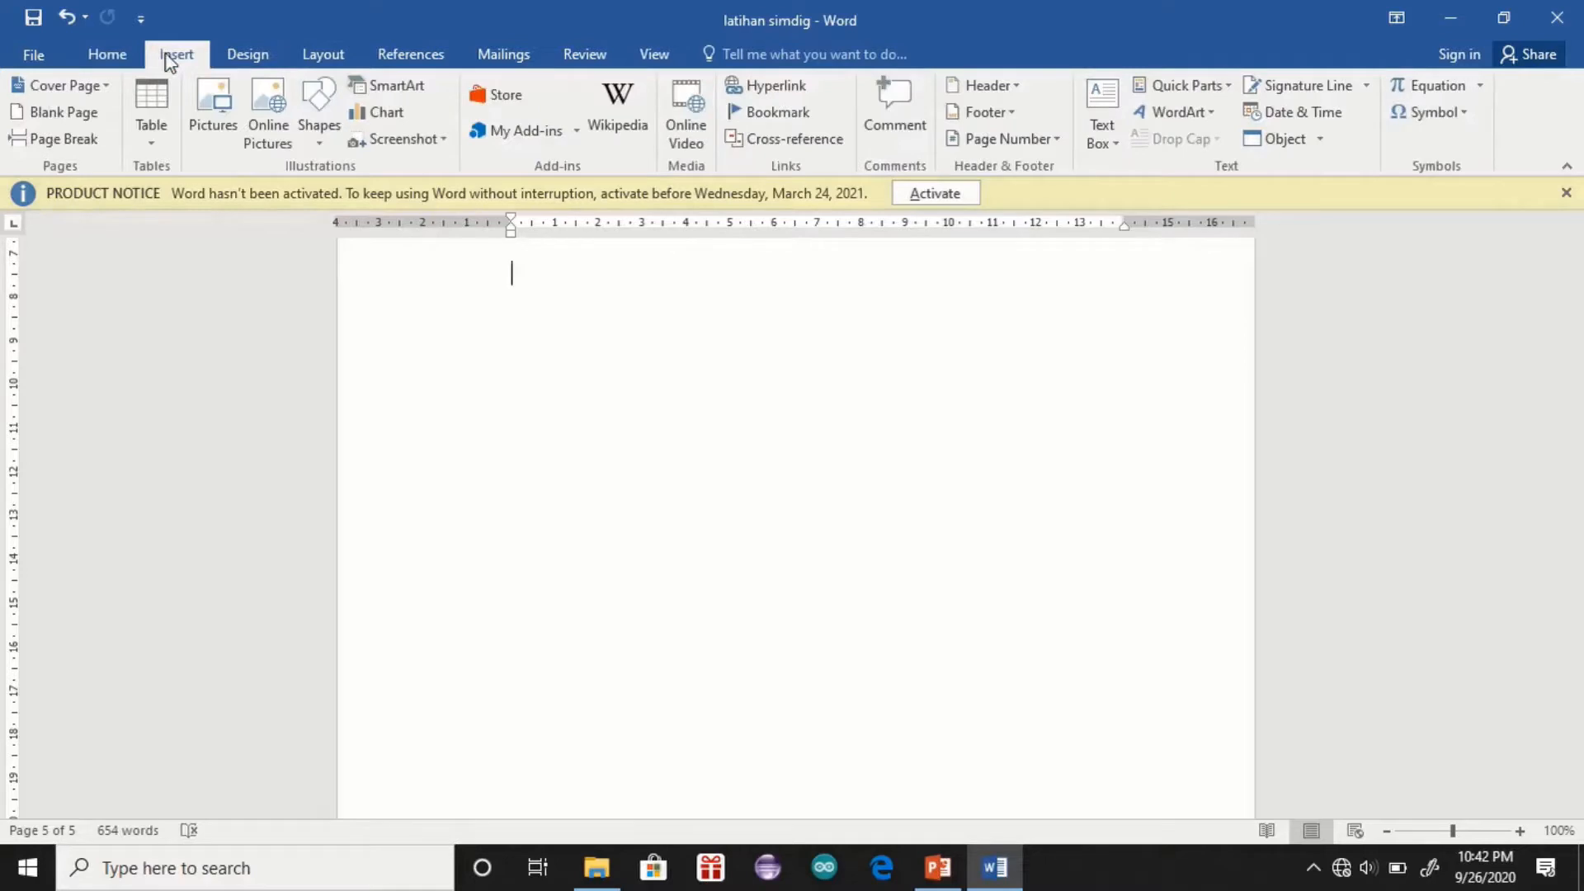
left_click(157, 139)
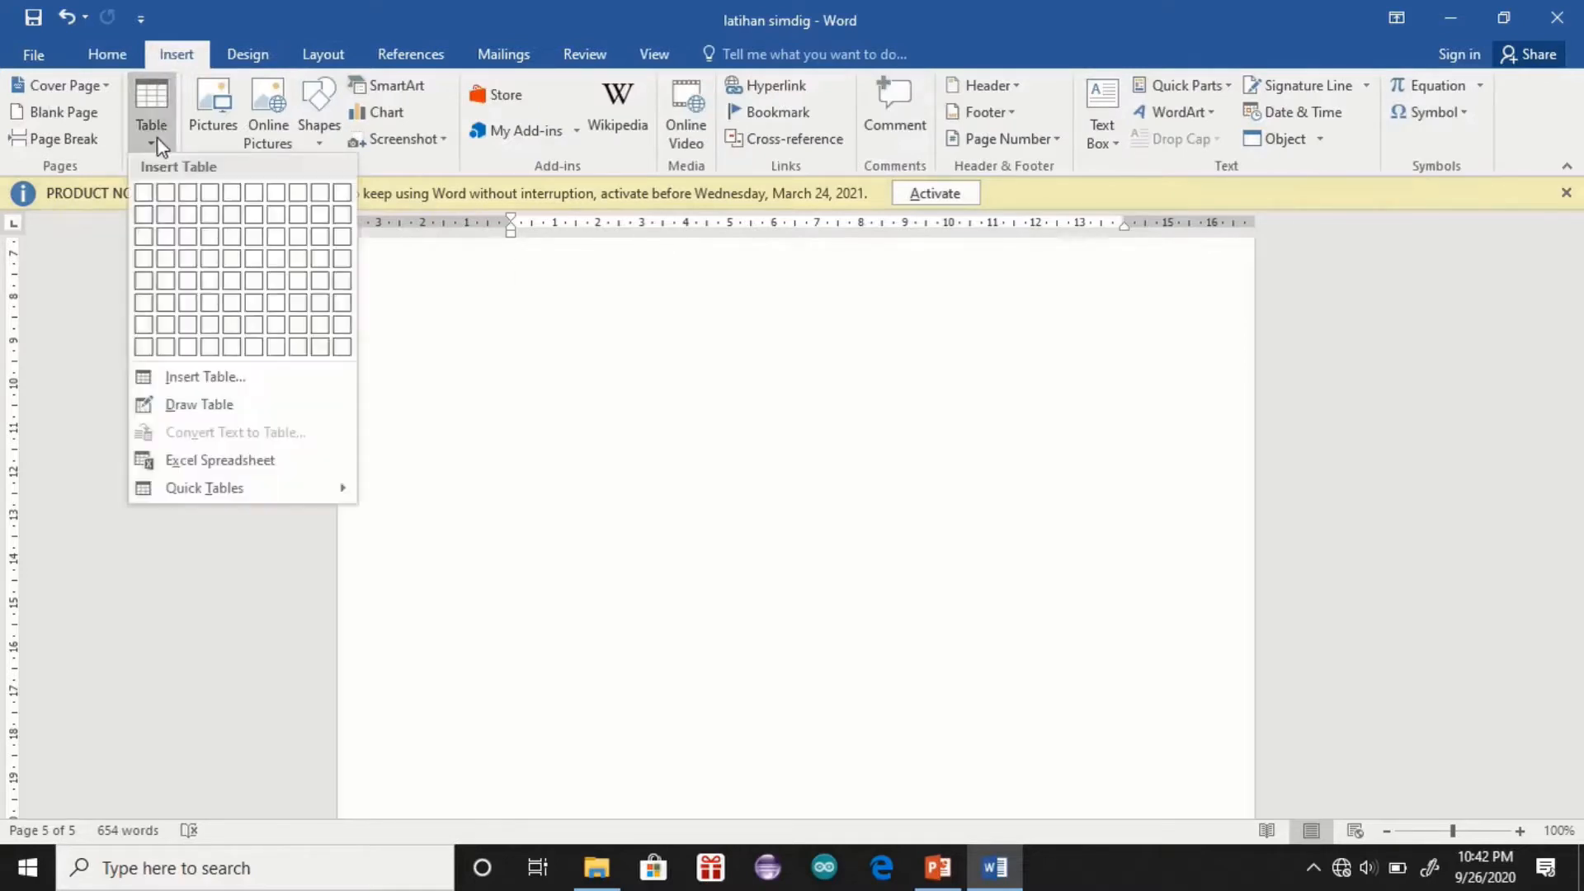
left_click(211, 234)
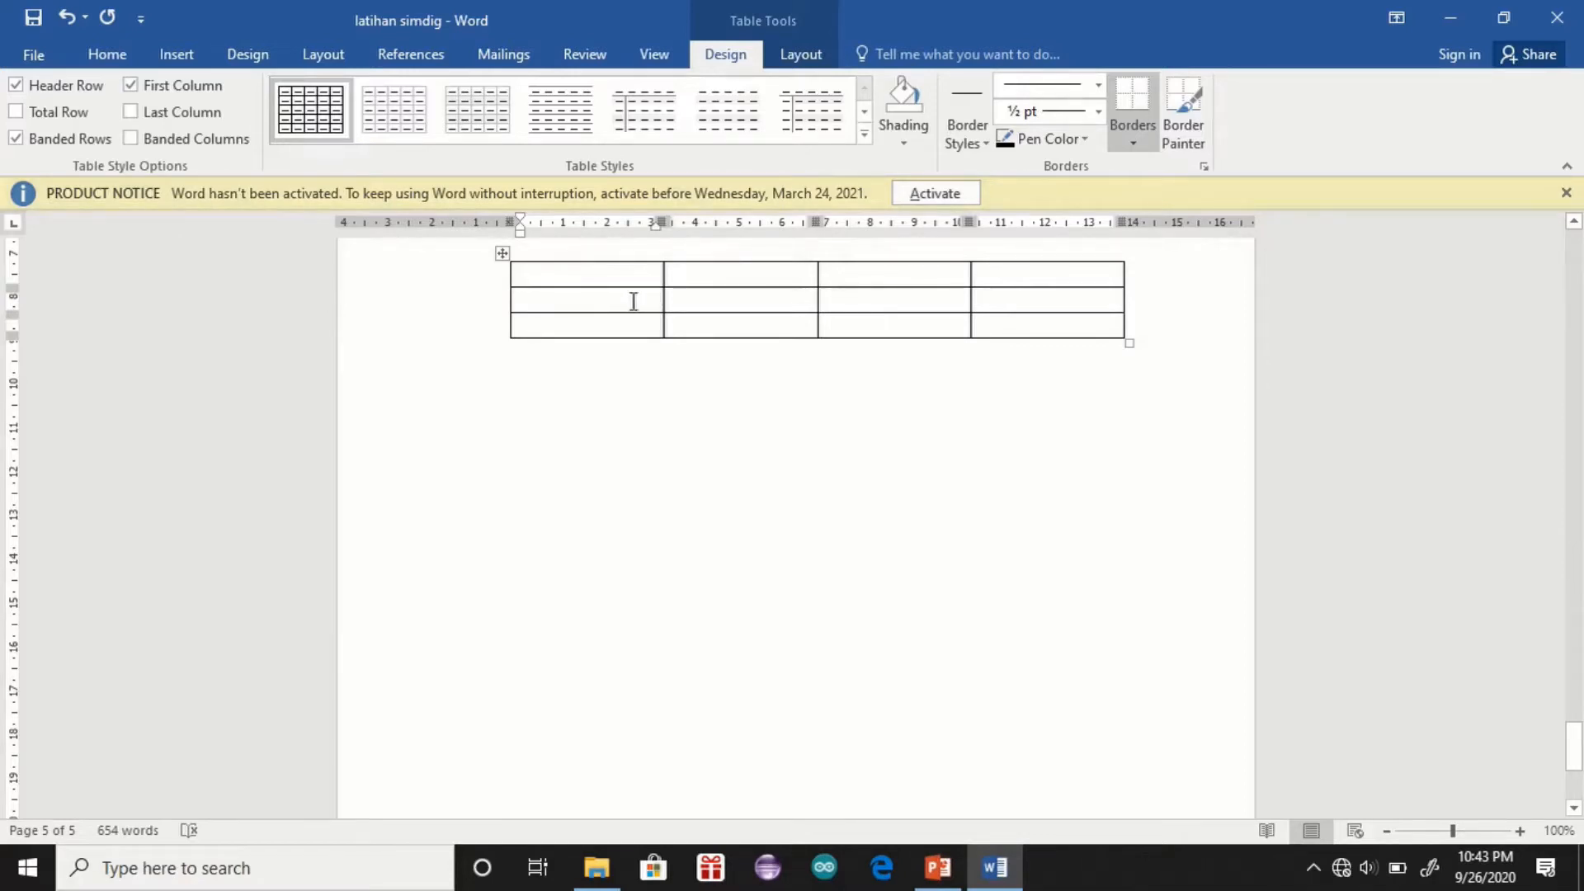
Step: Insert a new row below the table's first row
right_click(562, 278)
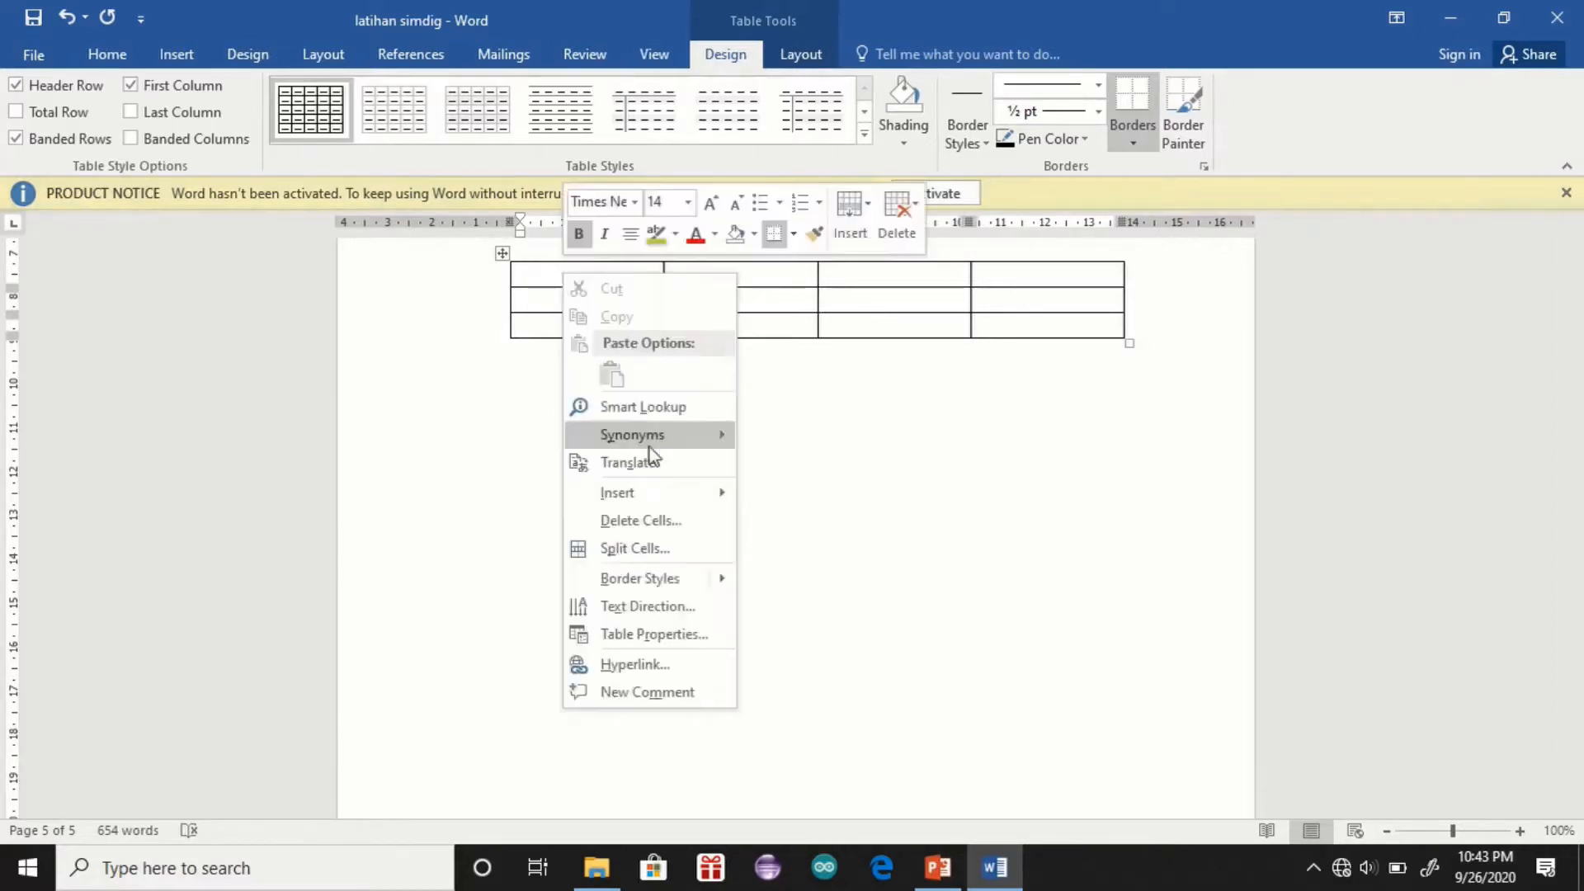
mouse_move(668, 493)
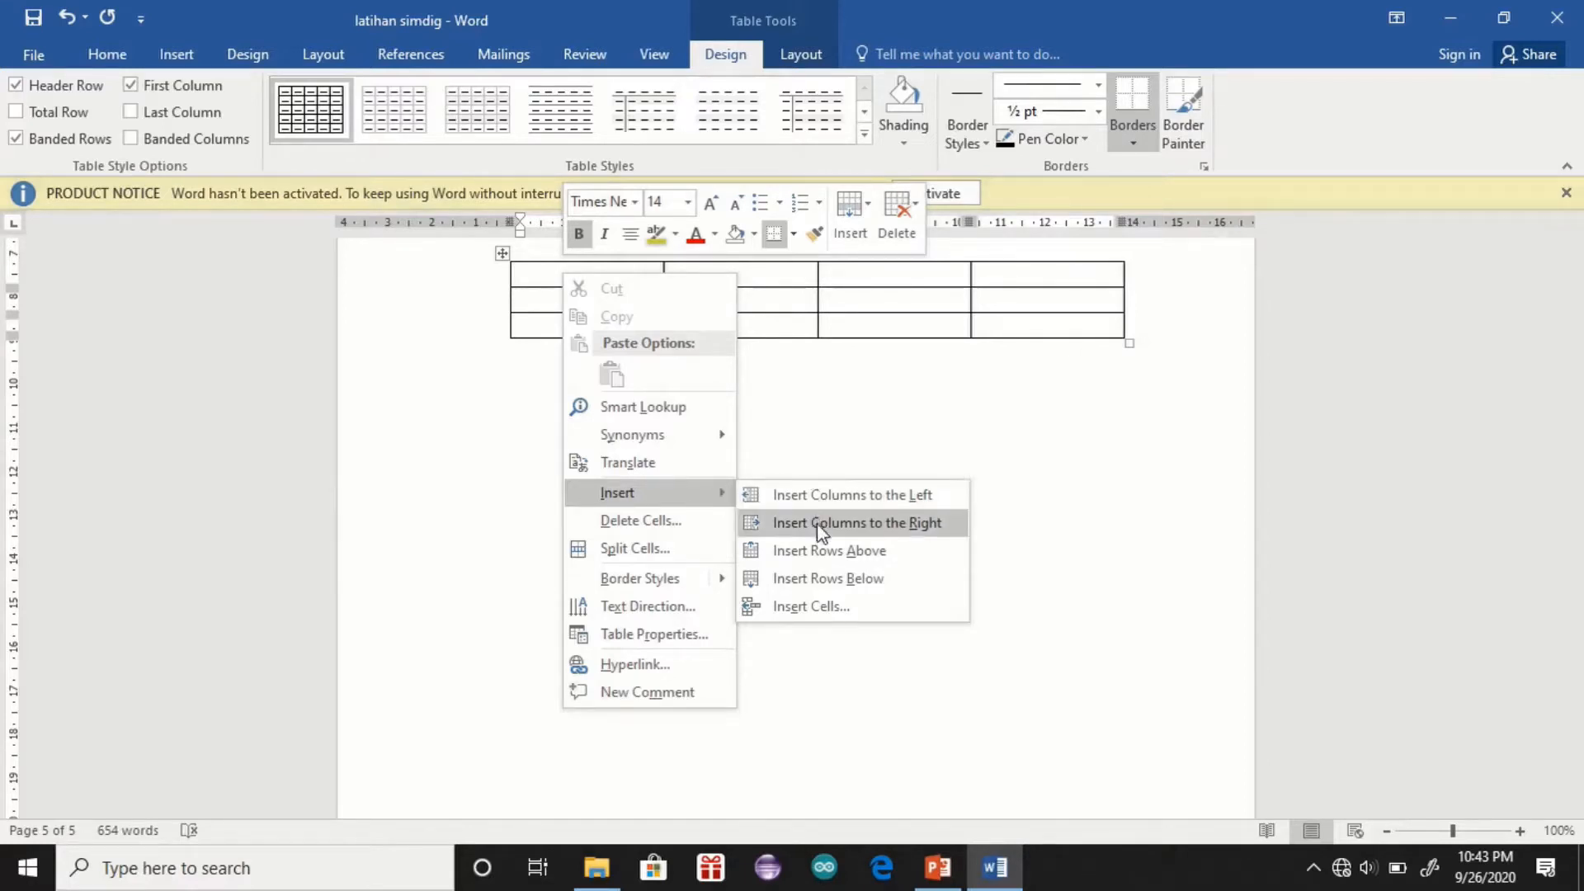
left_click(810, 578)
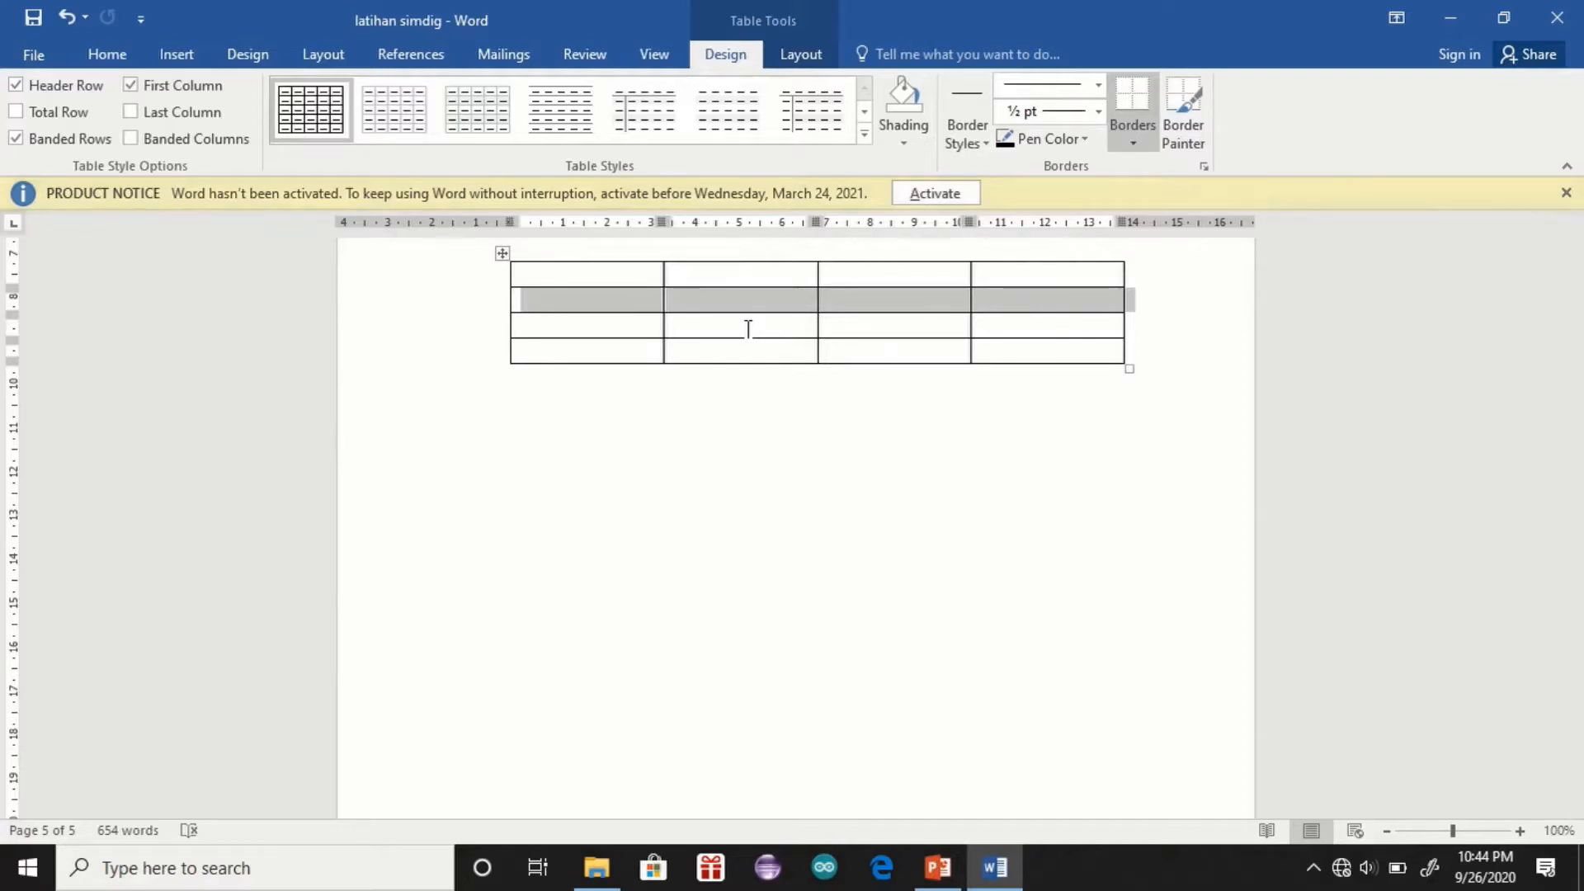
Step: Delete the table's entire first row
left_click(642, 279)
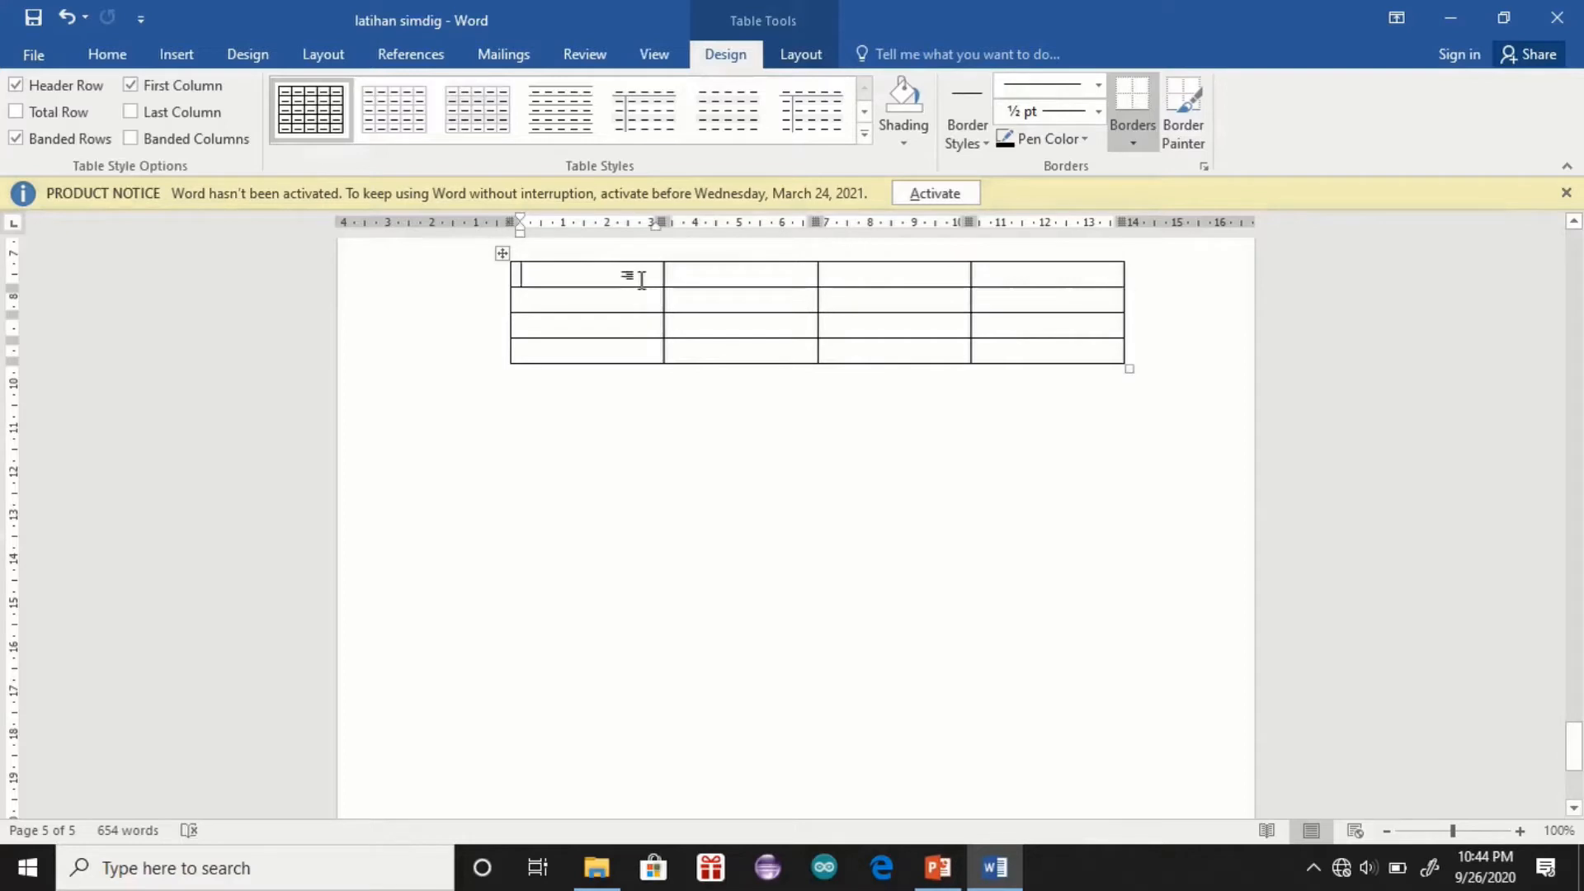
right_click(557, 279)
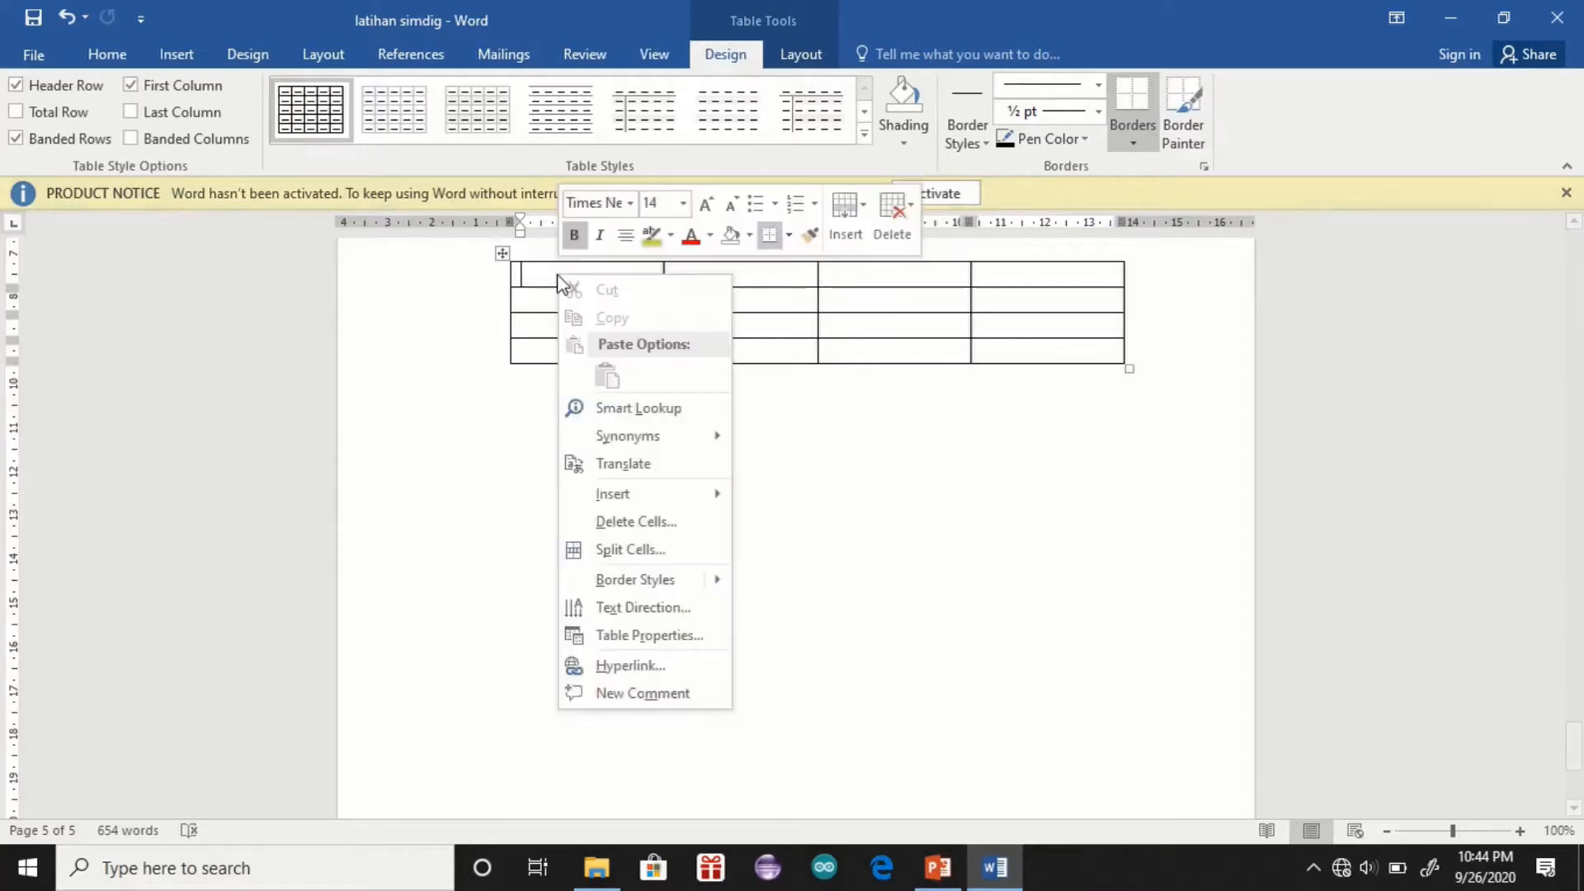
left_click(658, 521)
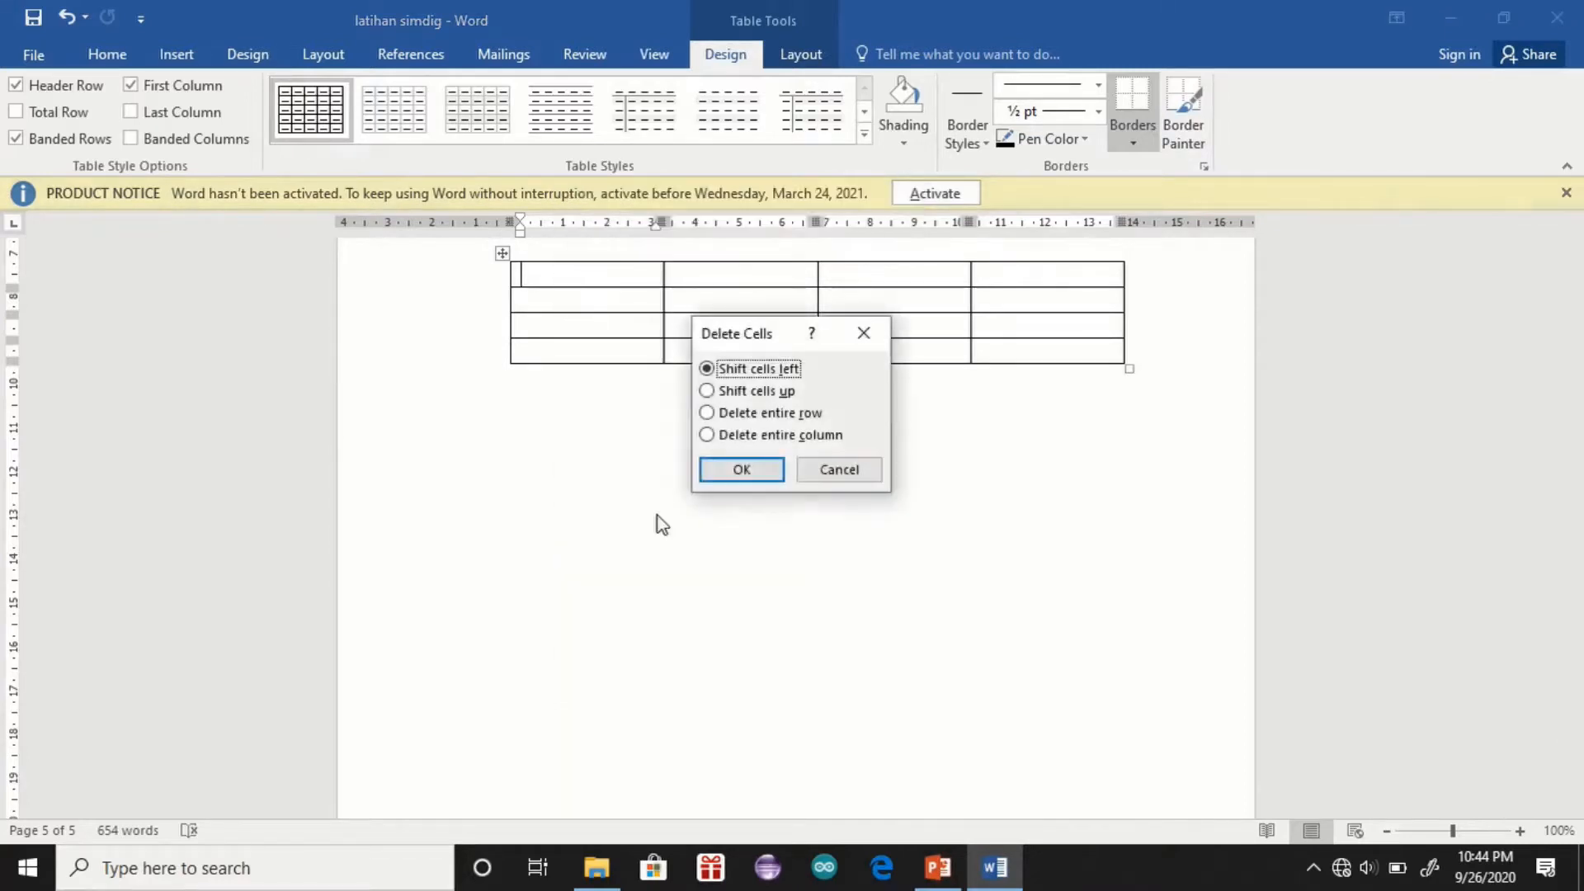
left_click(737, 415)
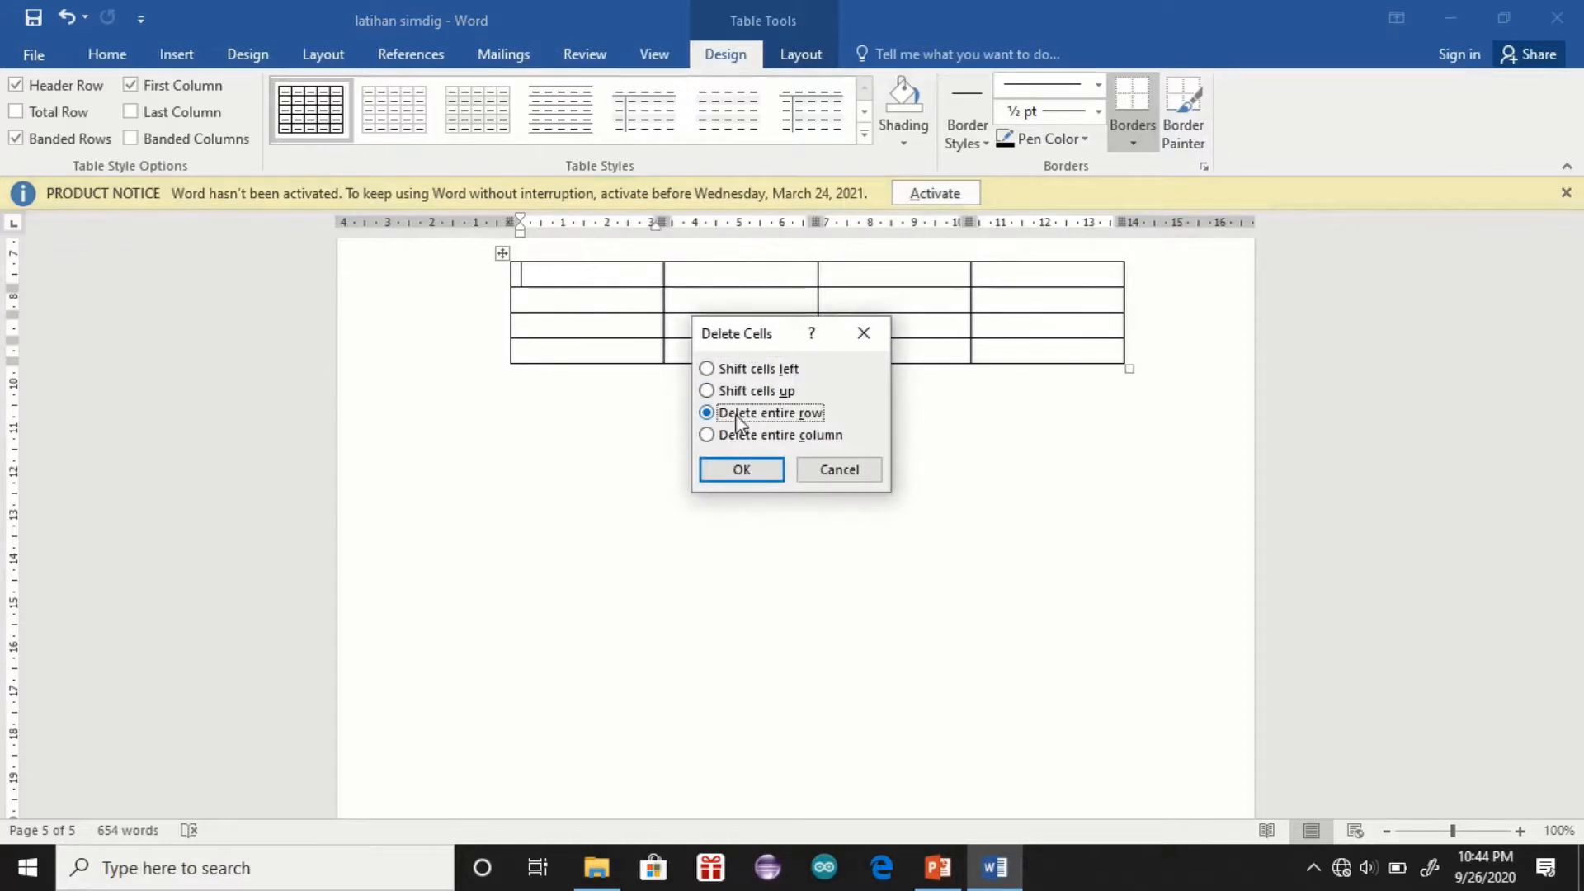
left_click(745, 471)
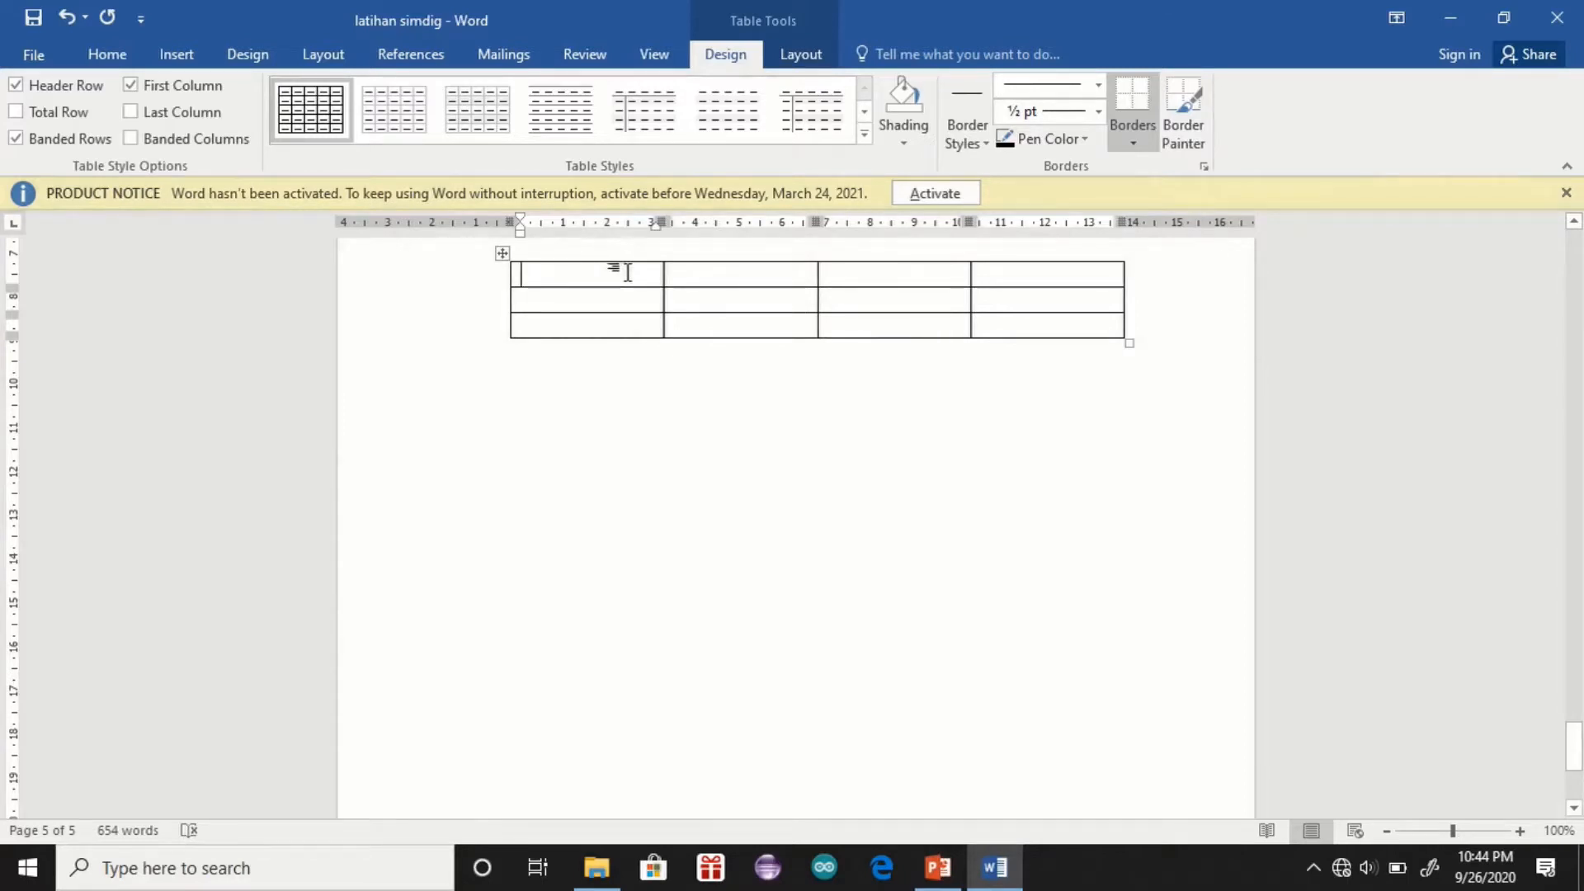
Step: Merge all cells in the table's first two columns into a single cell
left_click_drag(627, 272, 752, 324)
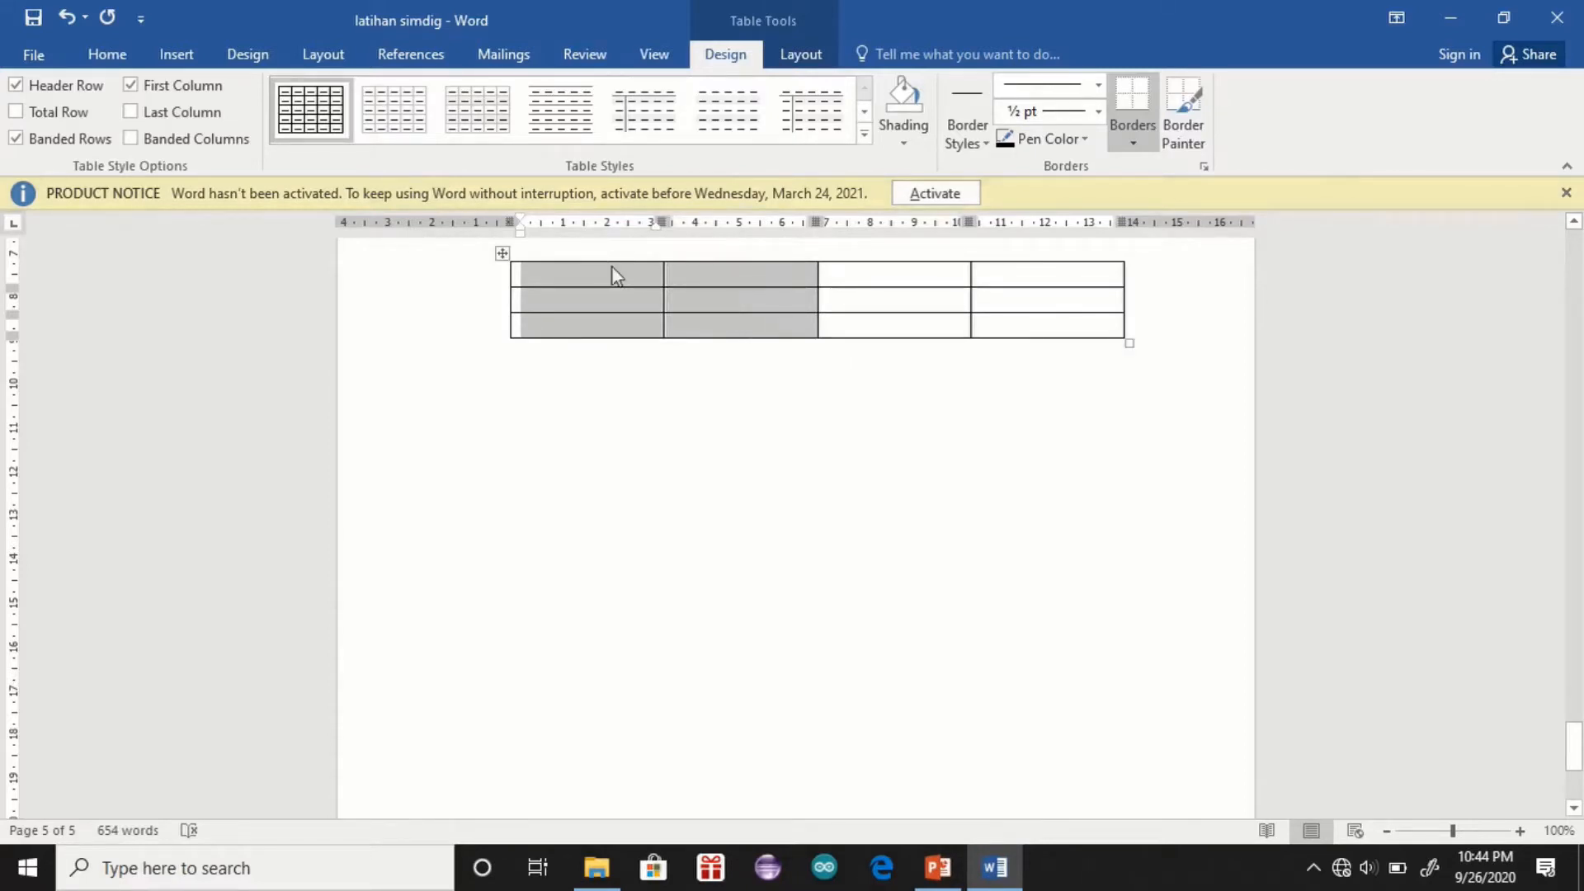
right_click(753, 328)
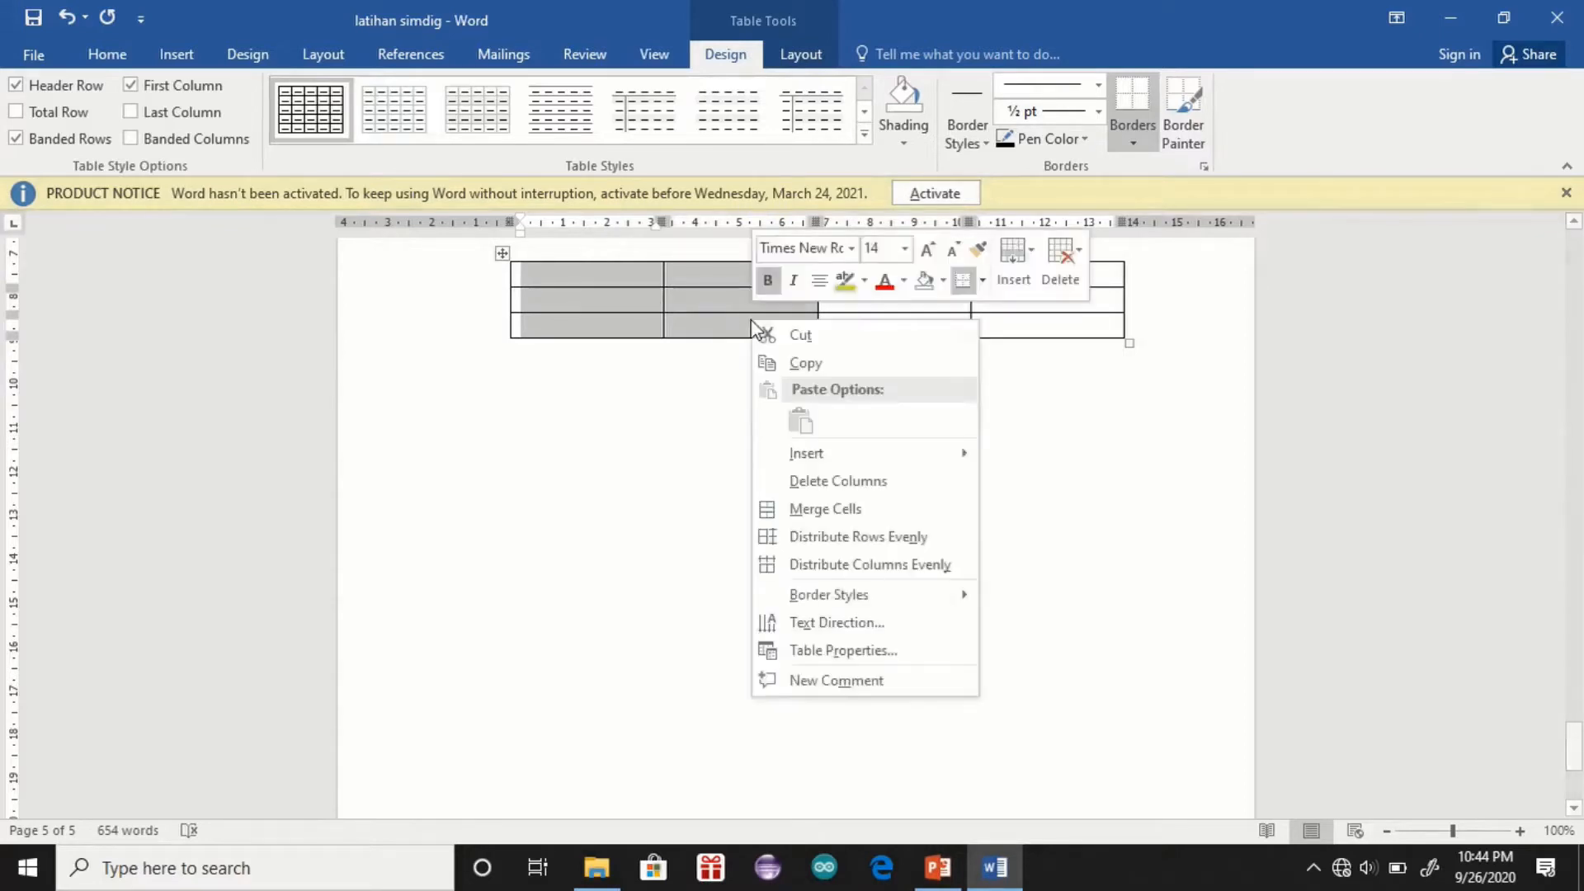
left_click(824, 511)
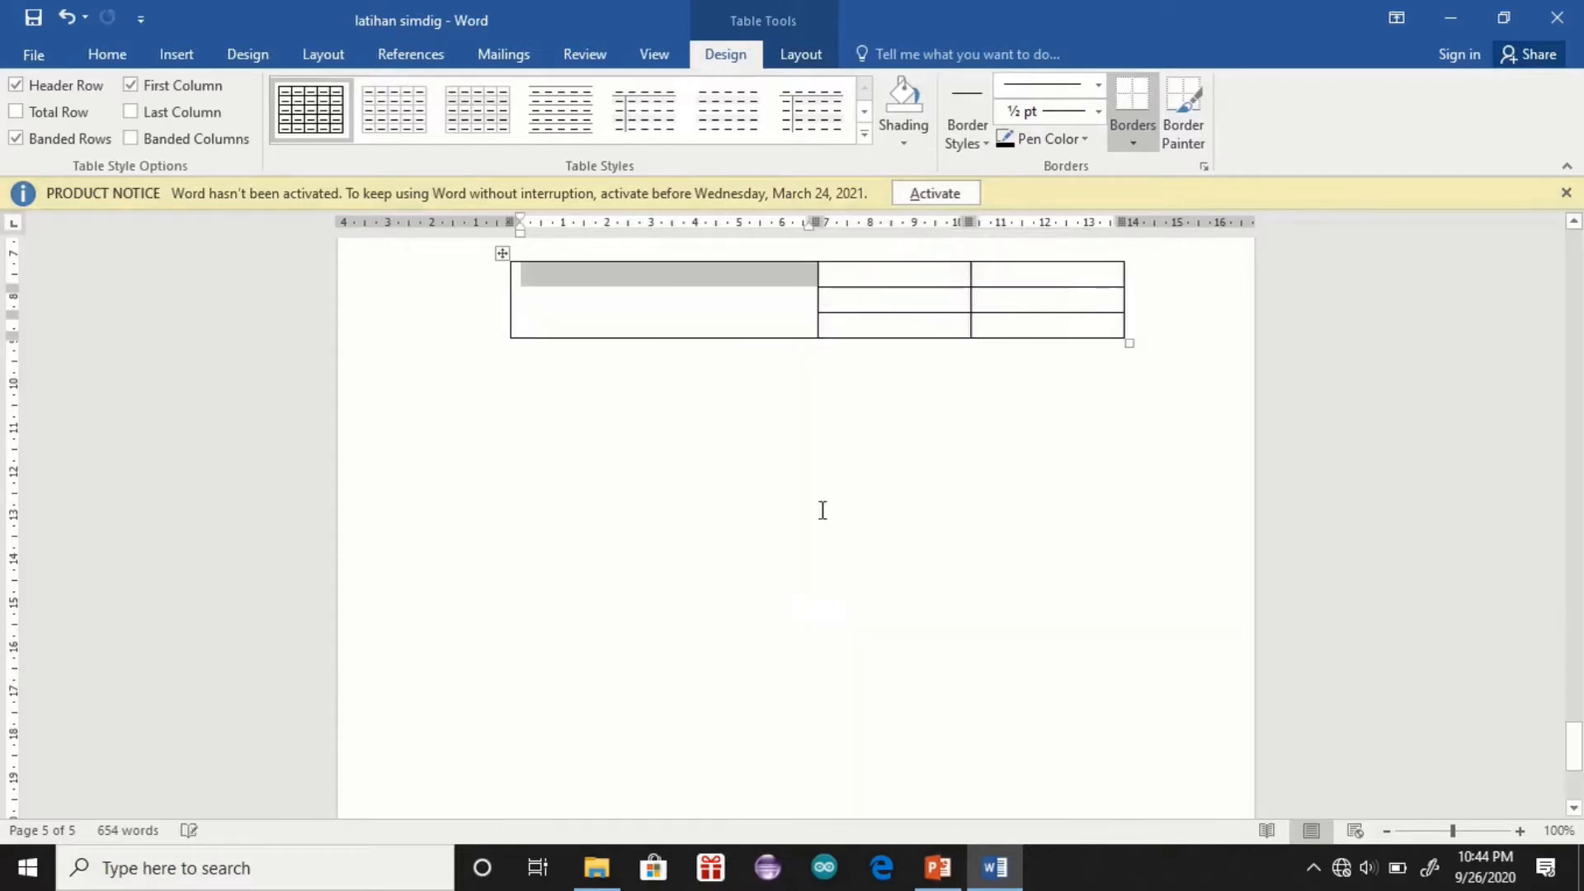
Step: Split the large merged cell into 2 columns with an increased number of rows
left_click(790, 312)
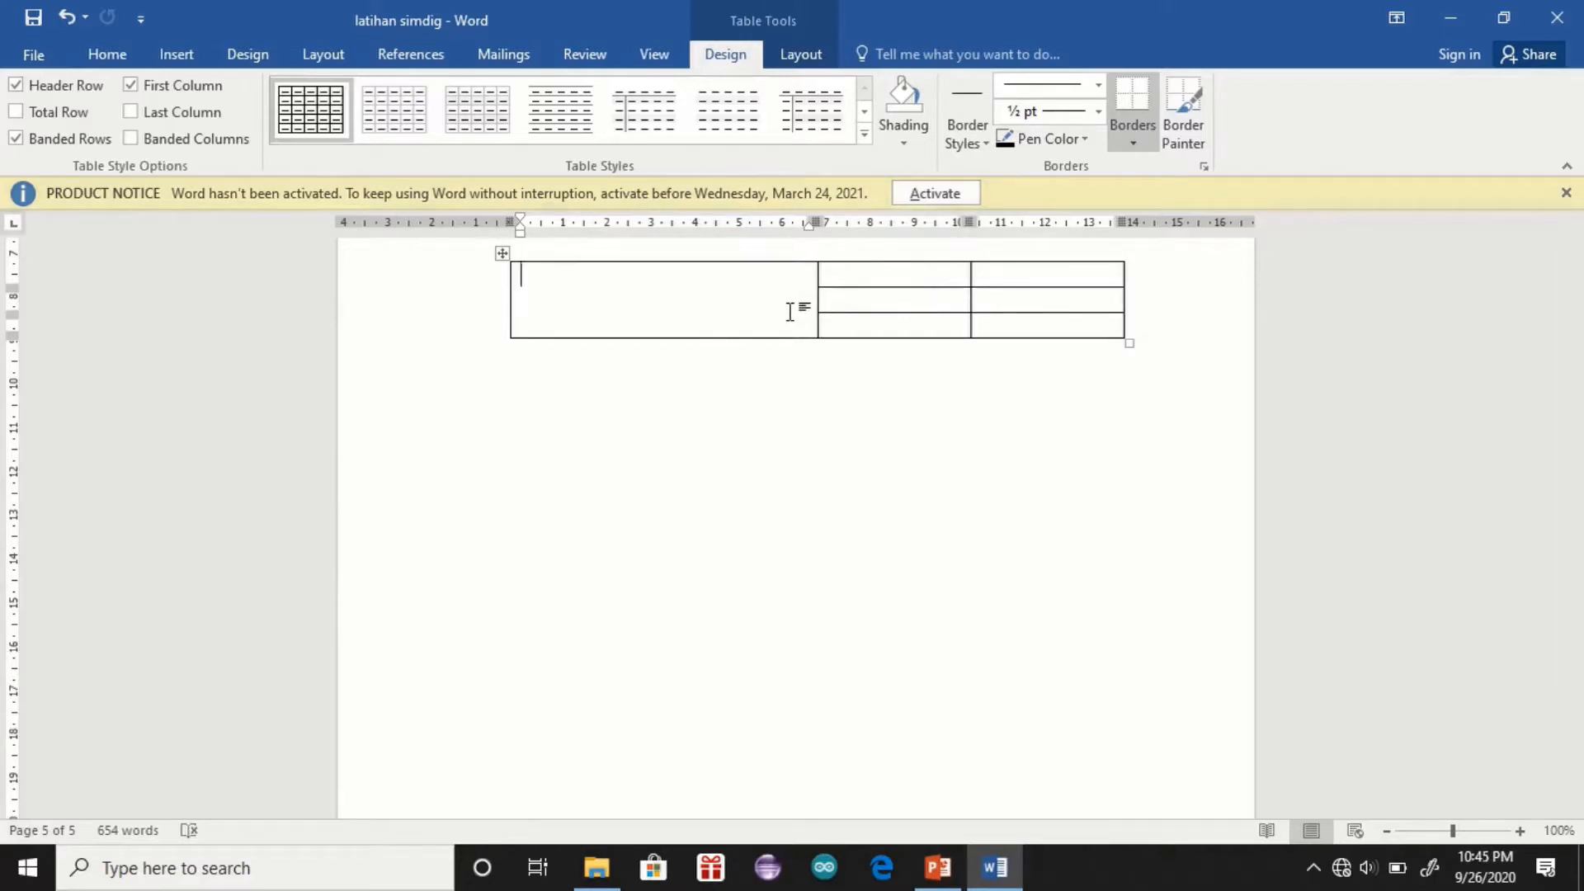
right_click(711, 282)
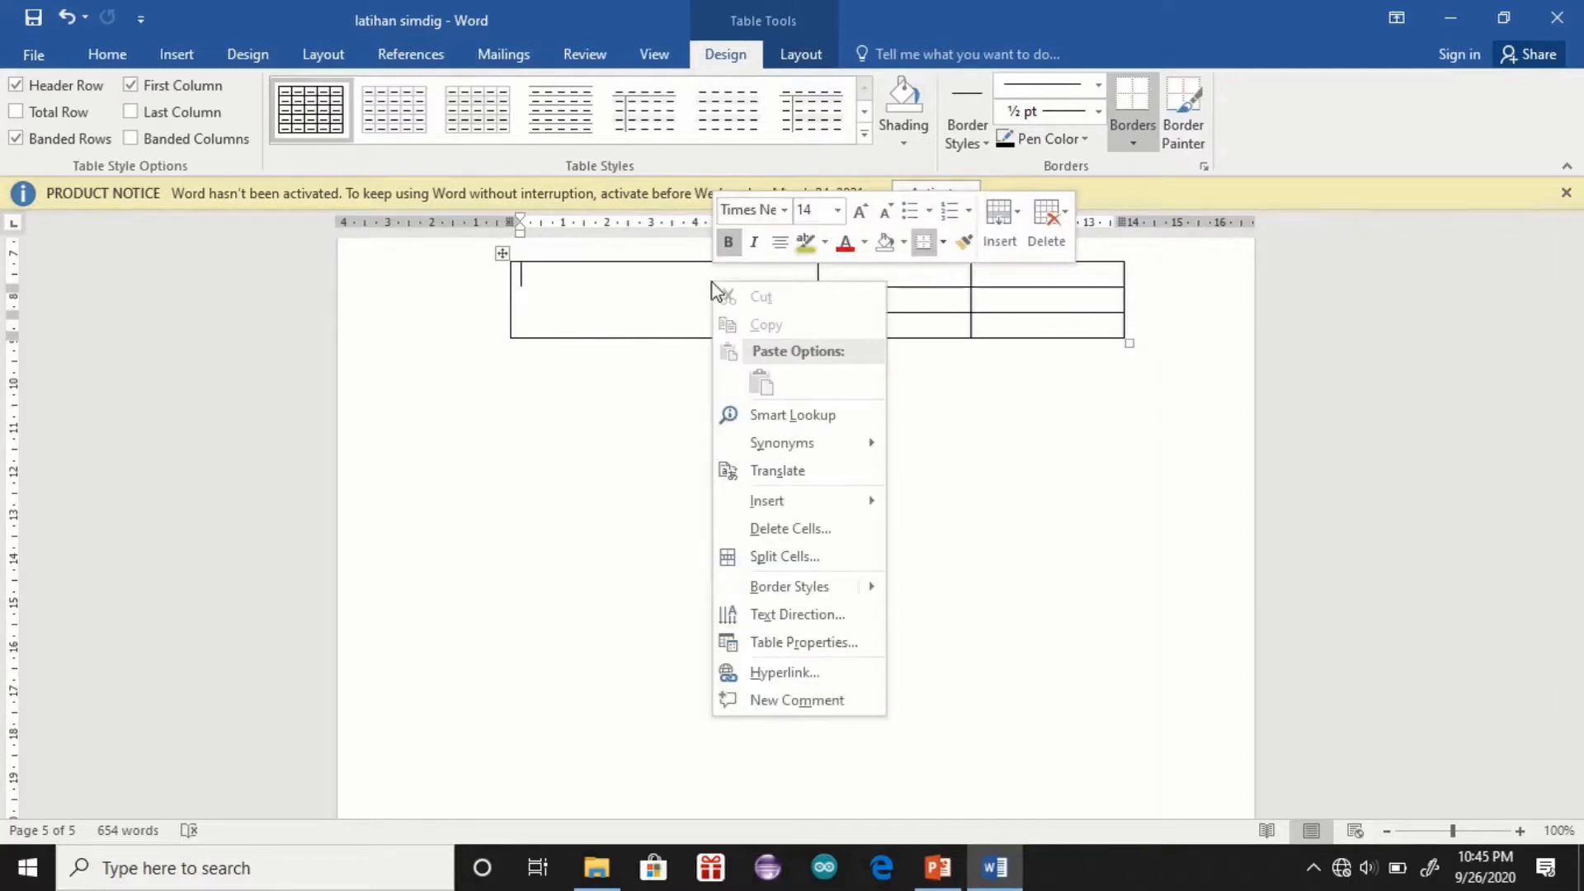
left_click(758, 559)
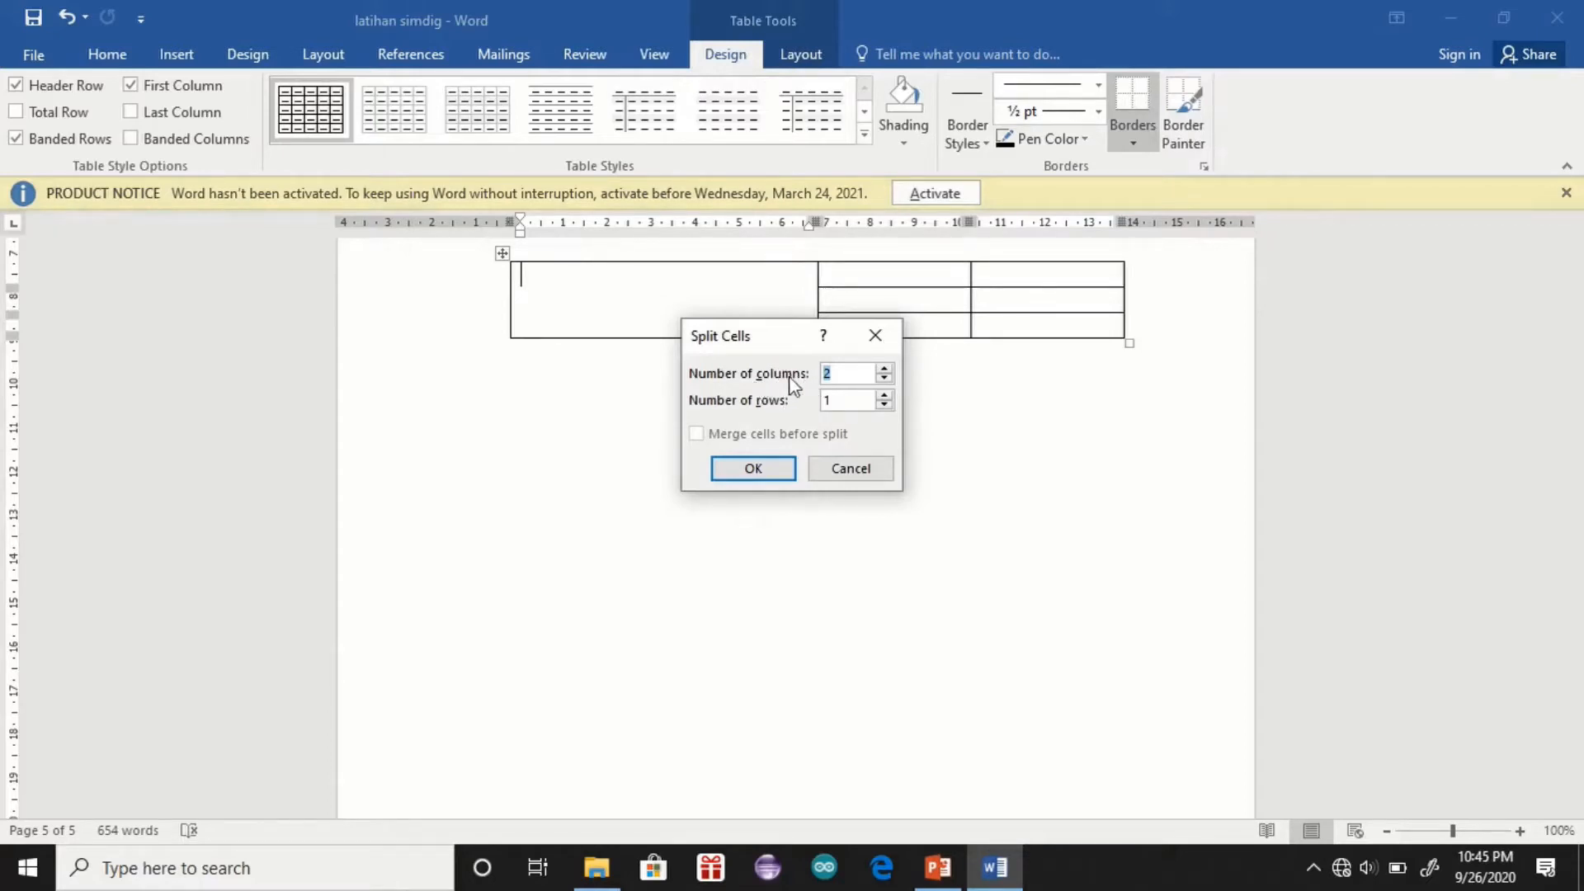
left_click(883, 396)
left_click(882, 395)
left_click(740, 469)
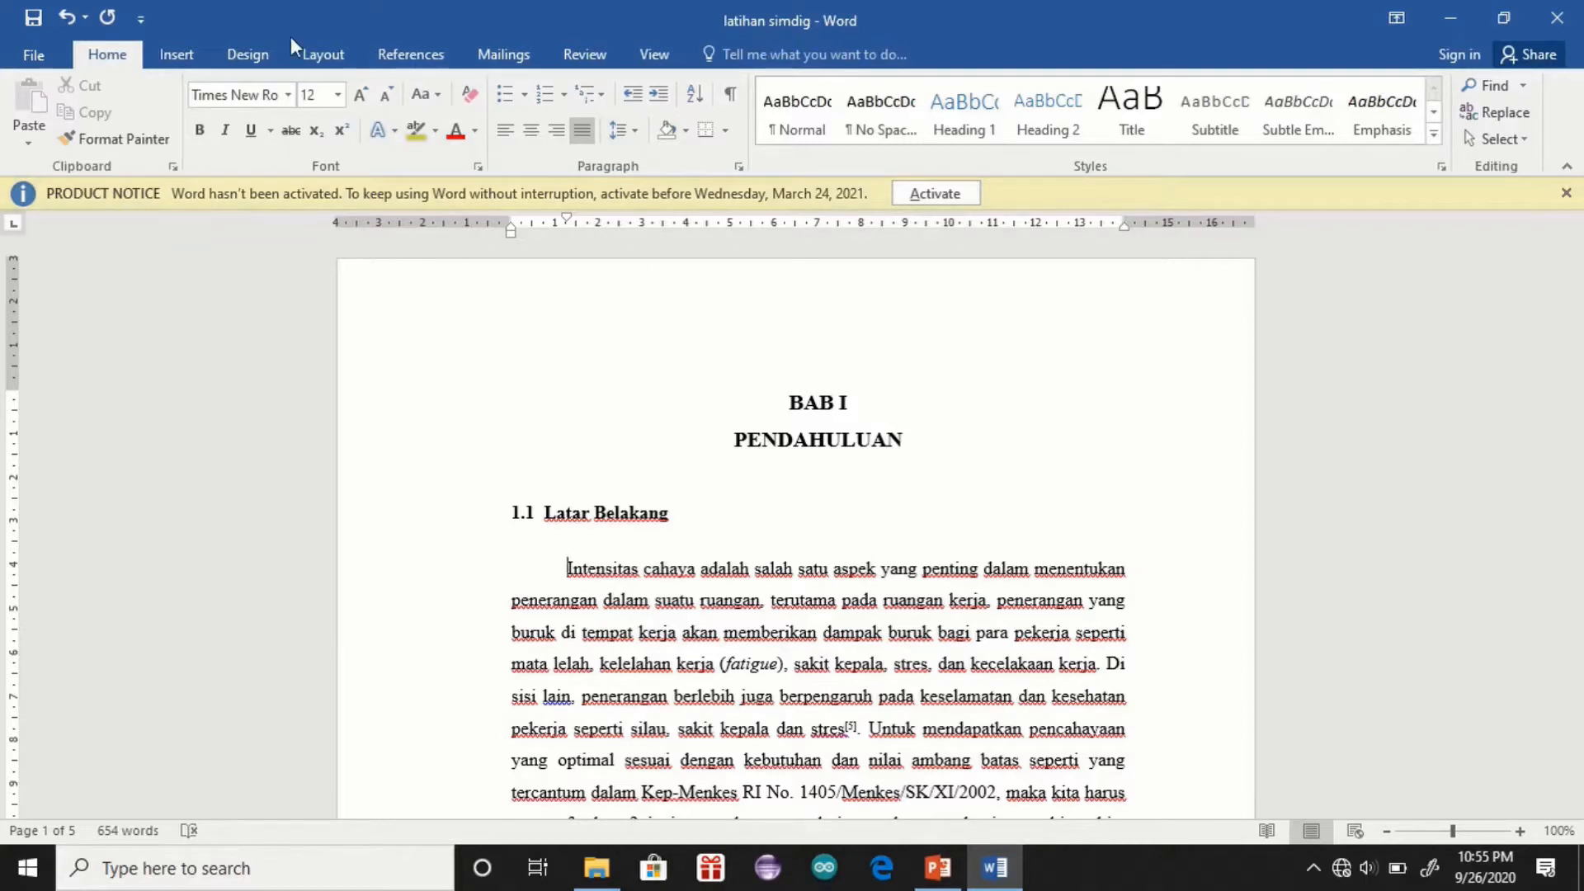
Step: Insert the picture featured-Image-aplikasi-pengolah-kata-680x350 before the first paragraph and shrink it to about 4.11 cm by 7.99 cm
left_click(178, 55)
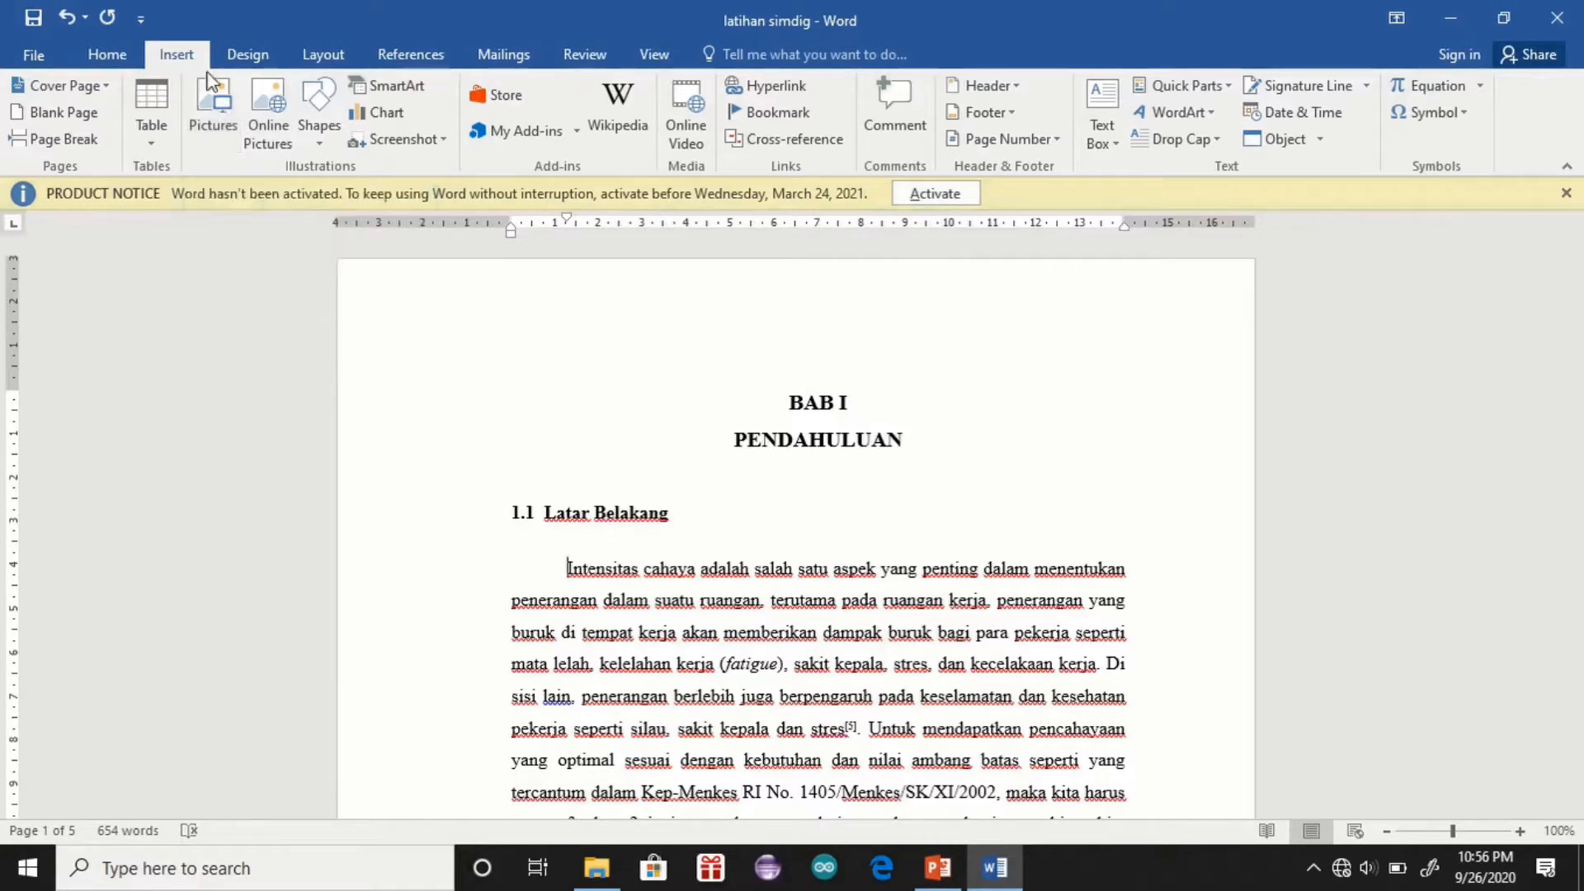
left_click(226, 99)
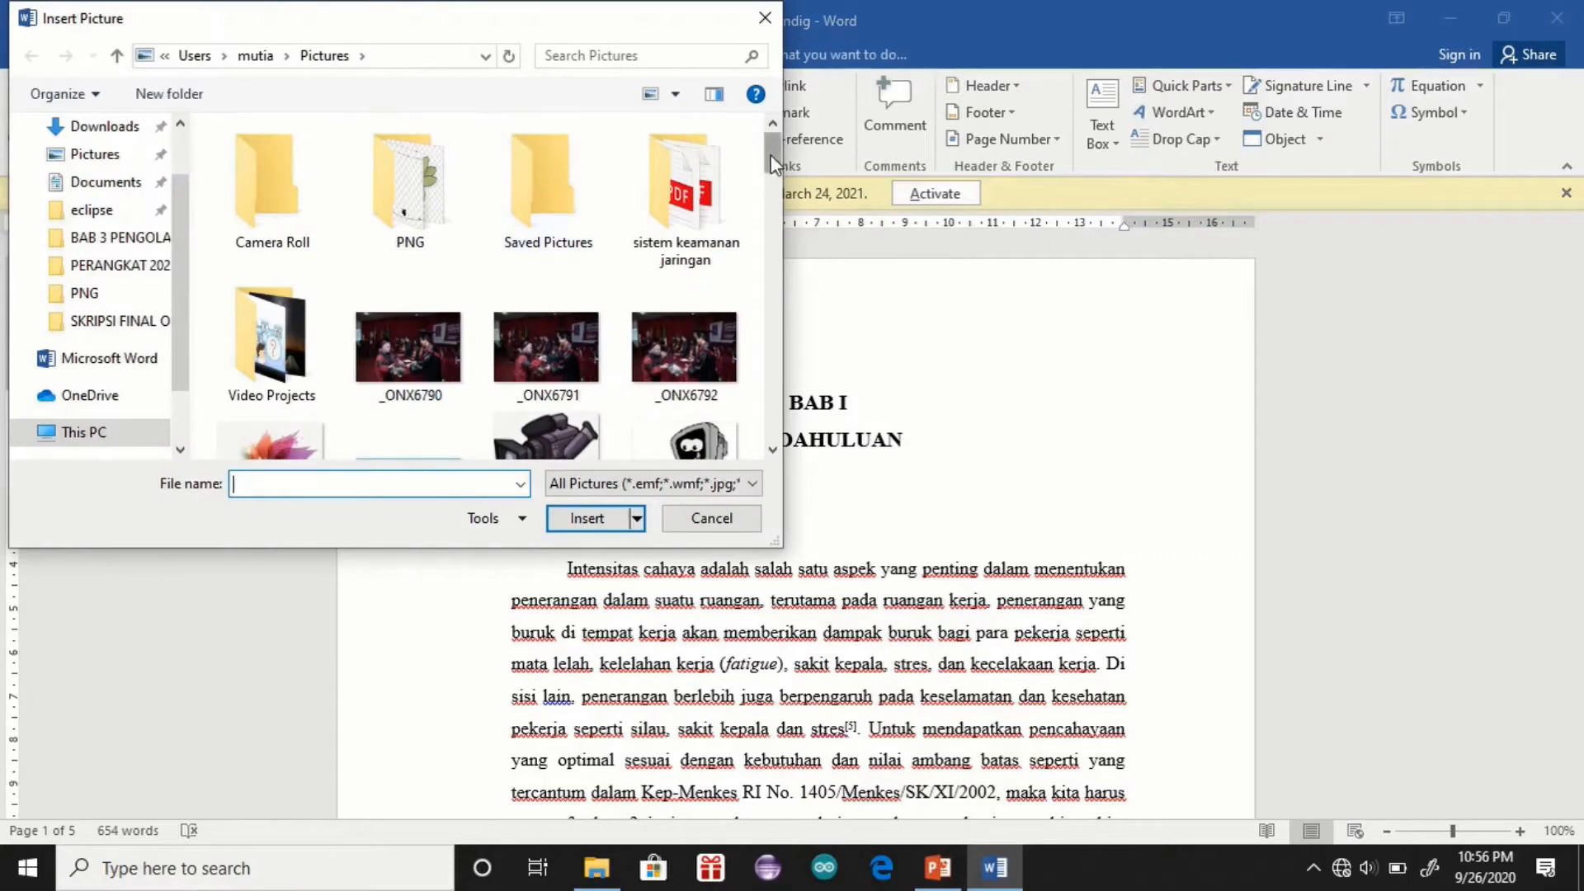
left_click_drag(770, 155, 774, 249)
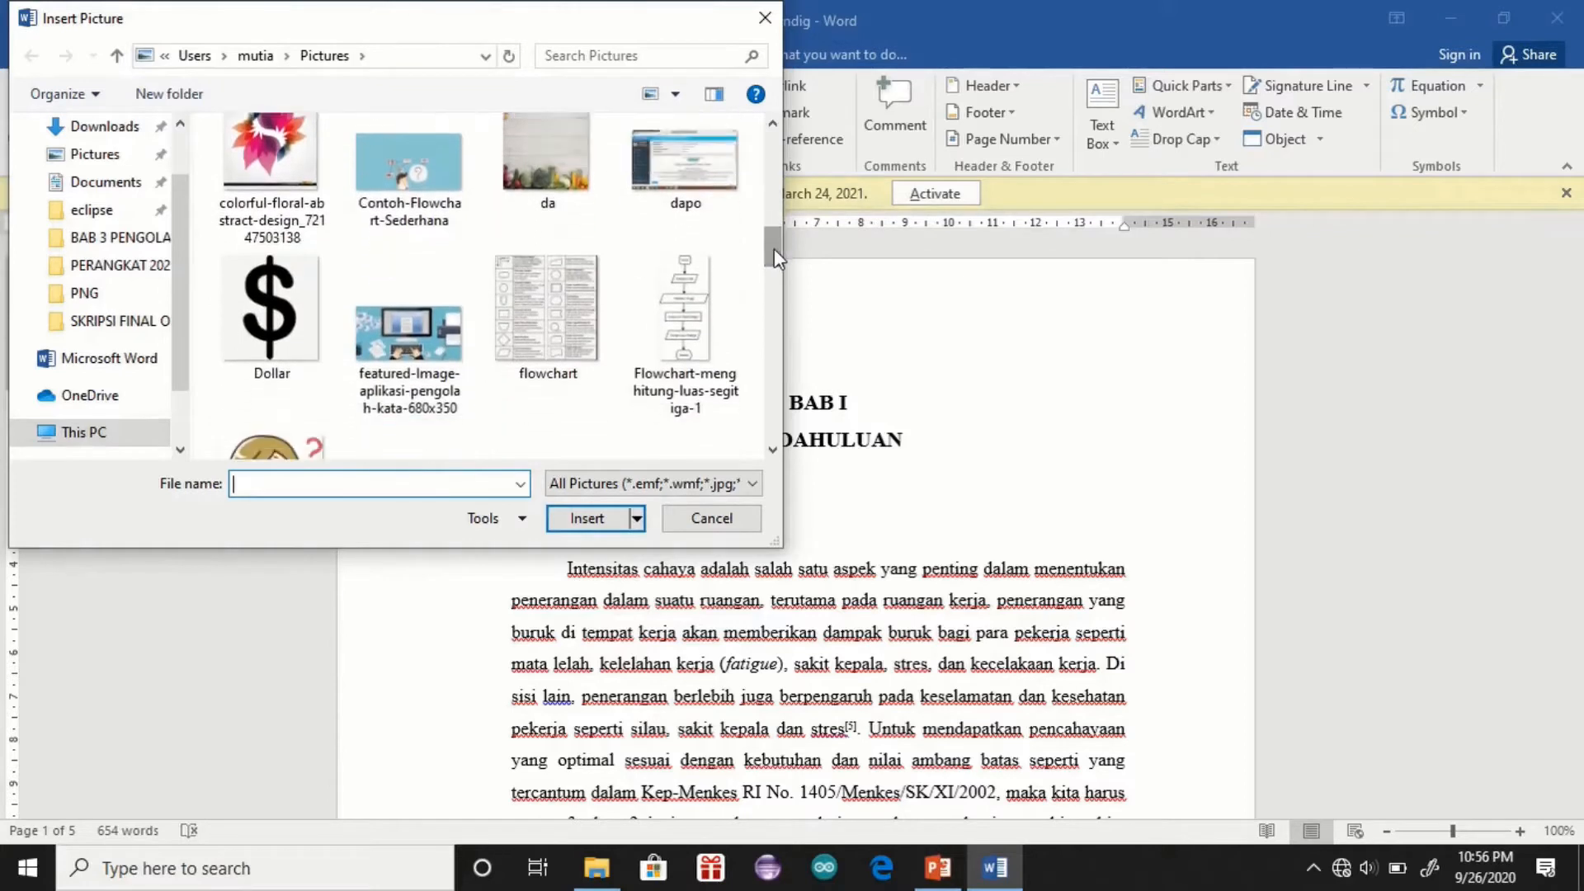
left_click(440, 365)
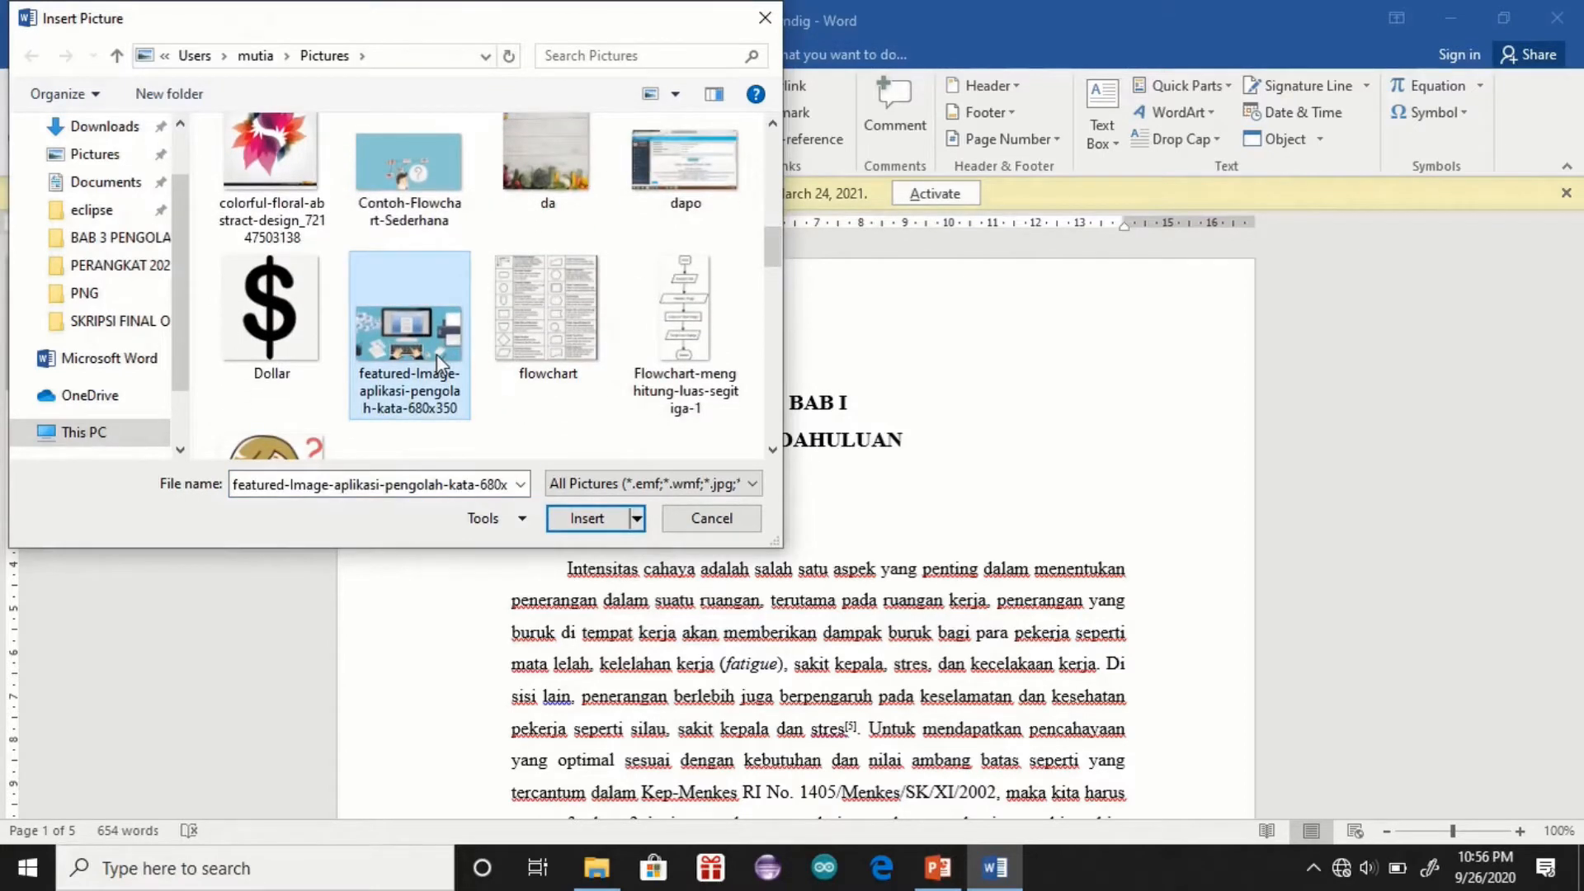
left_click(586, 520)
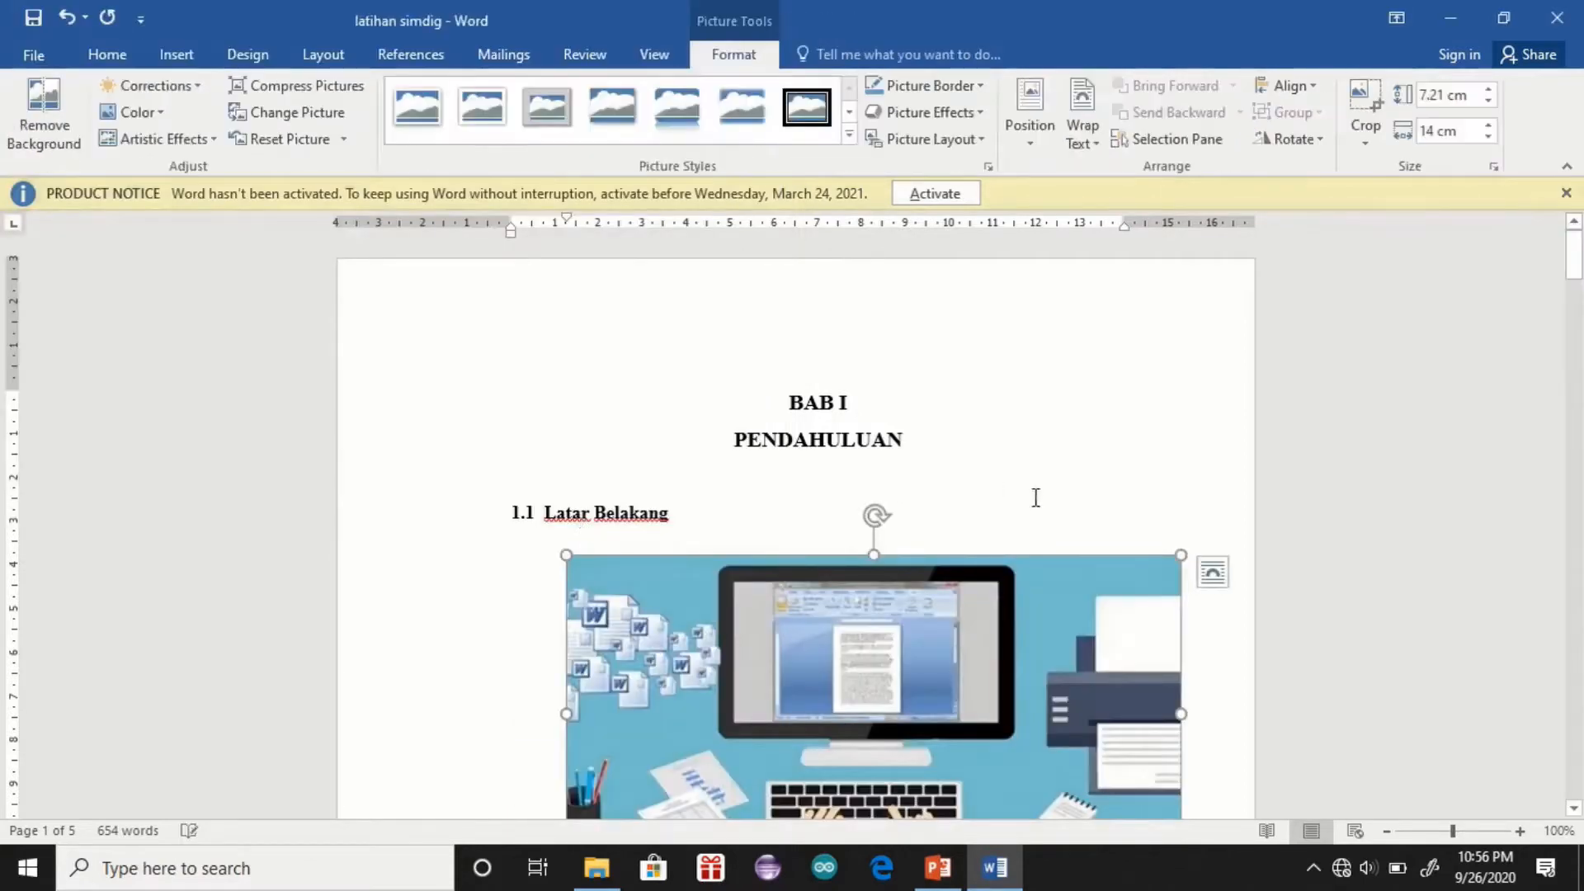
left_click_drag(1181, 551, 844, 693)
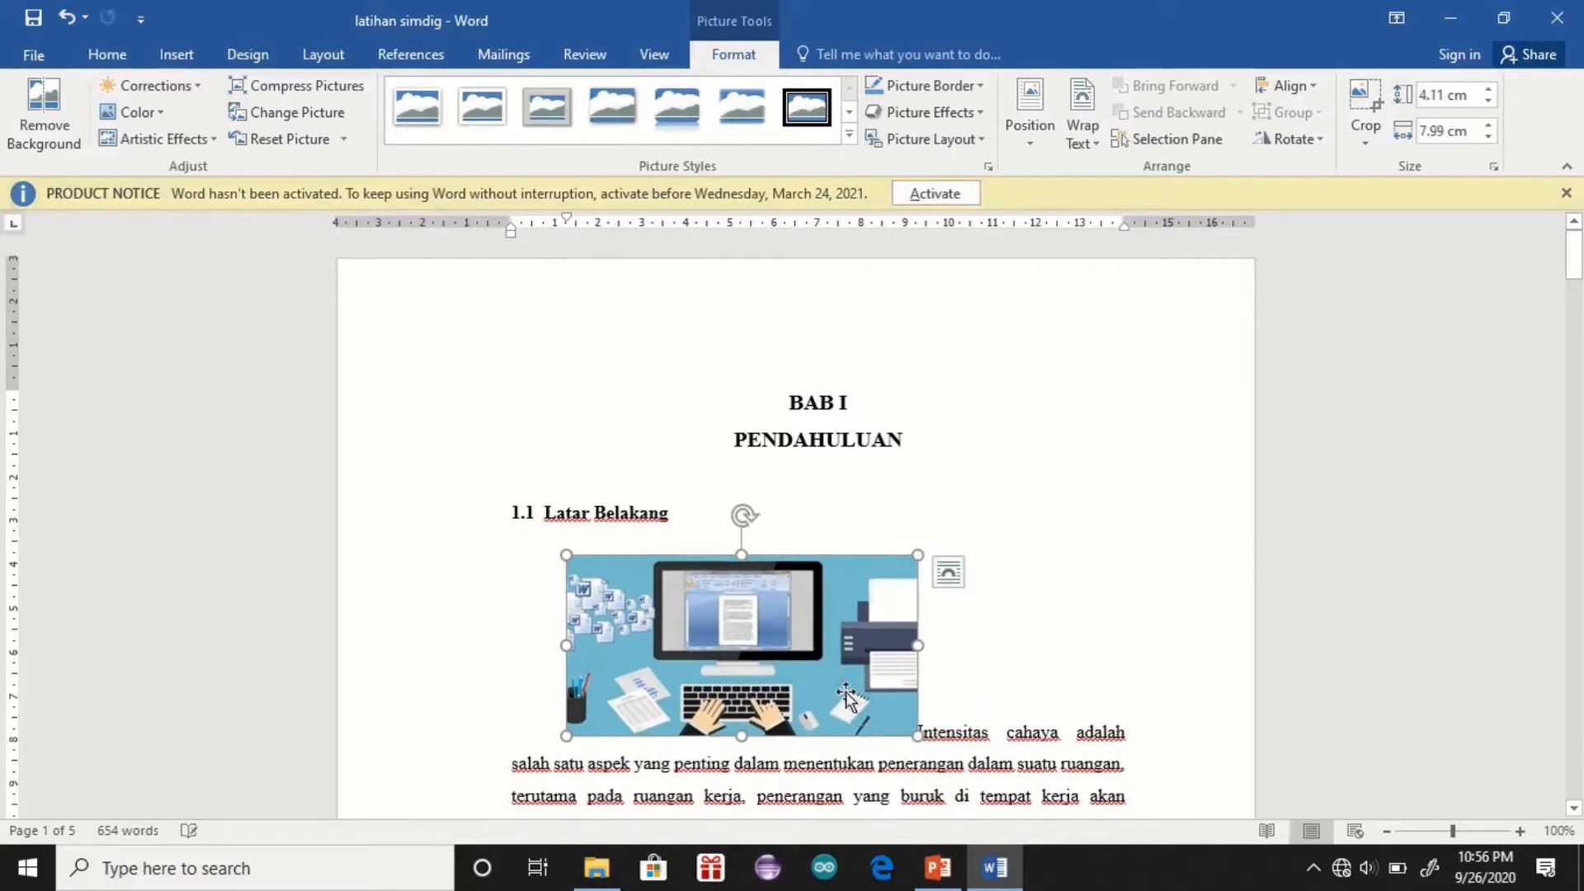
Step: Try Behind Text wrapping on the picture and return it to In Line with Text
left_click(1094, 150)
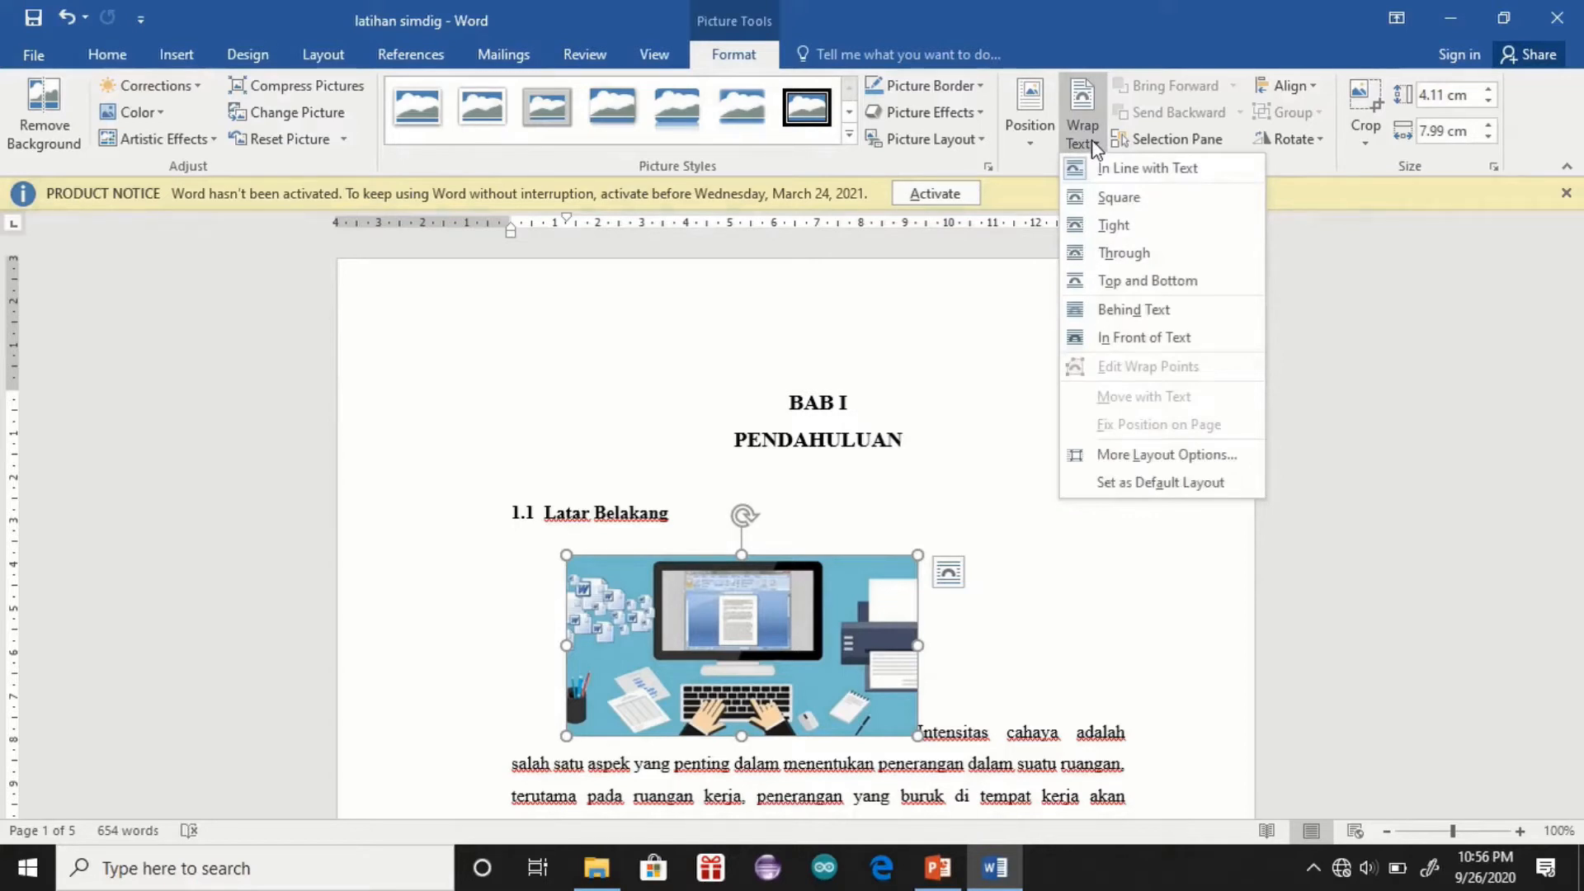
left_click(1102, 313)
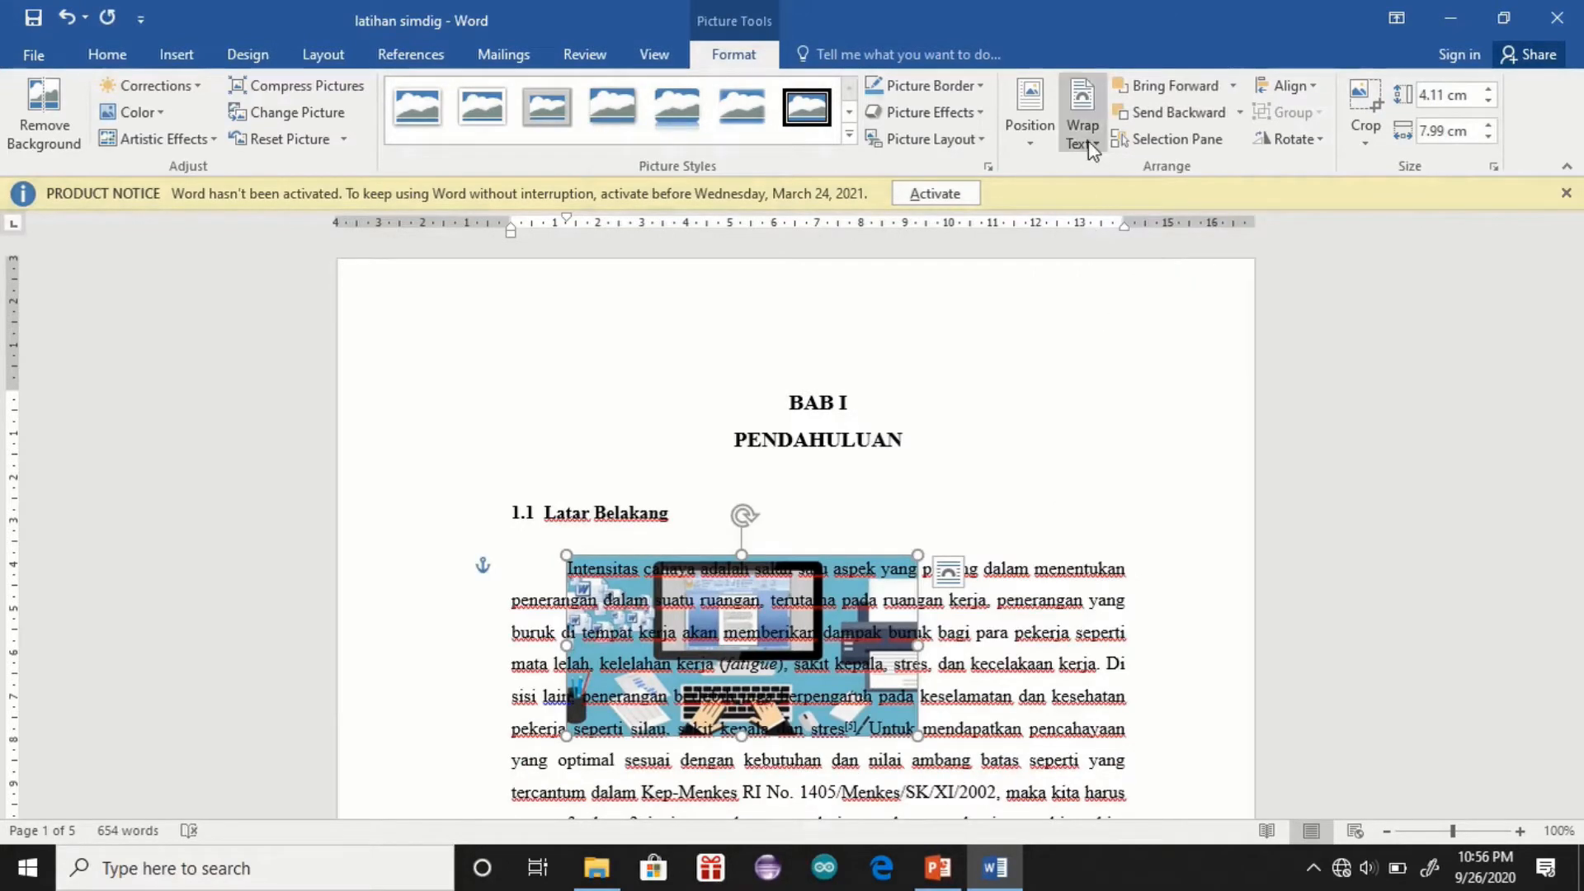
left_click(1093, 146)
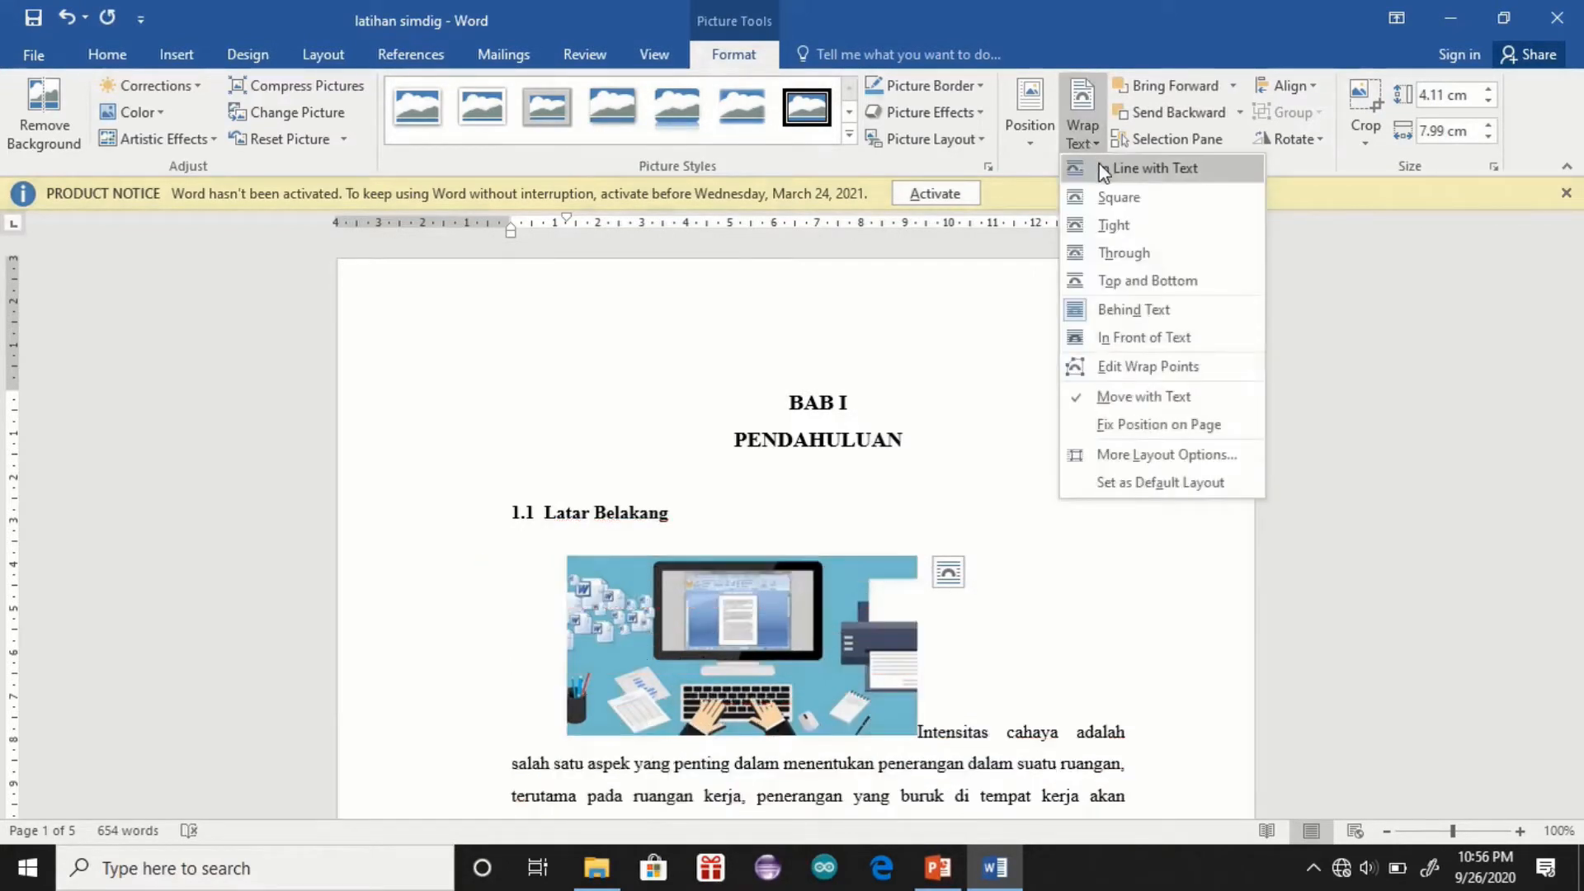
left_click(1103, 169)
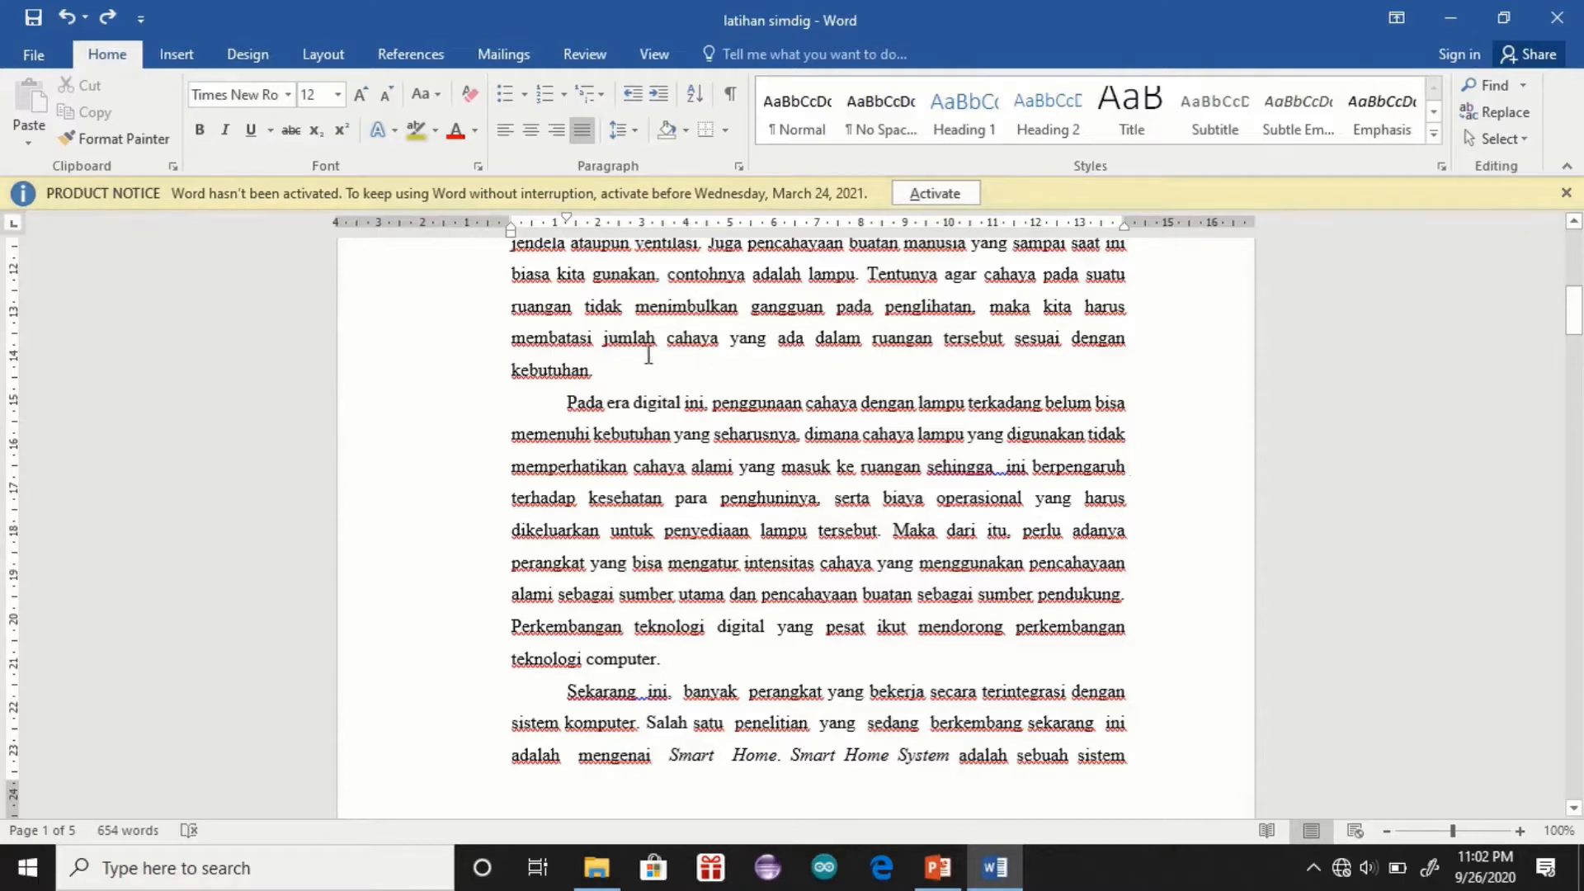
Step: Format the paragraph starting with "Pada era digital ini" in two columns
left_click(324, 54)
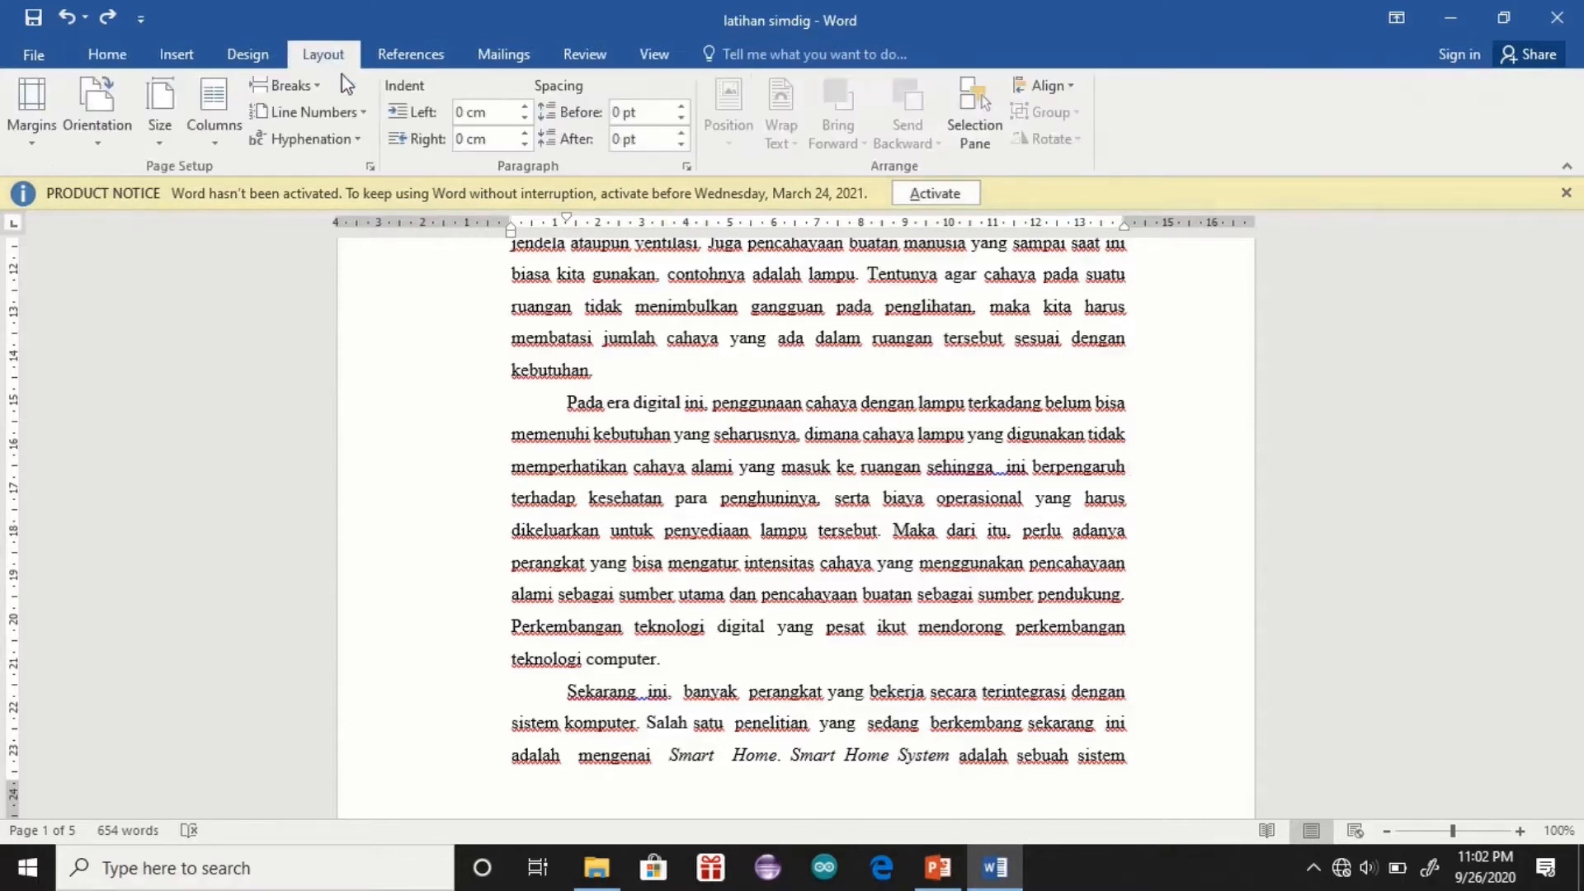
left_click_drag(566, 402, 881, 665)
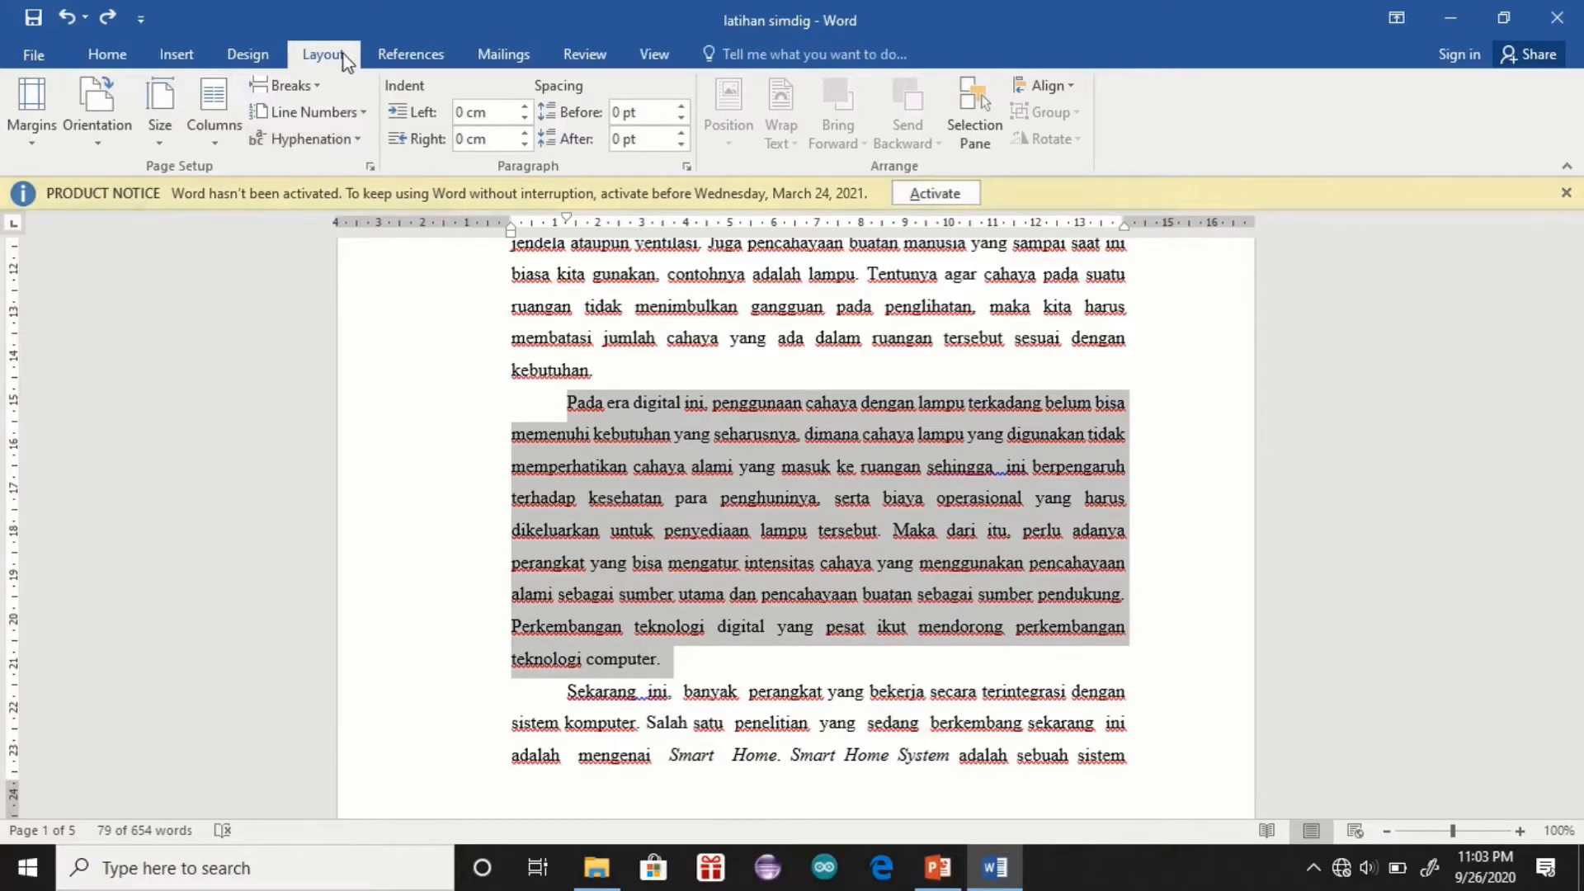
left_click(214, 147)
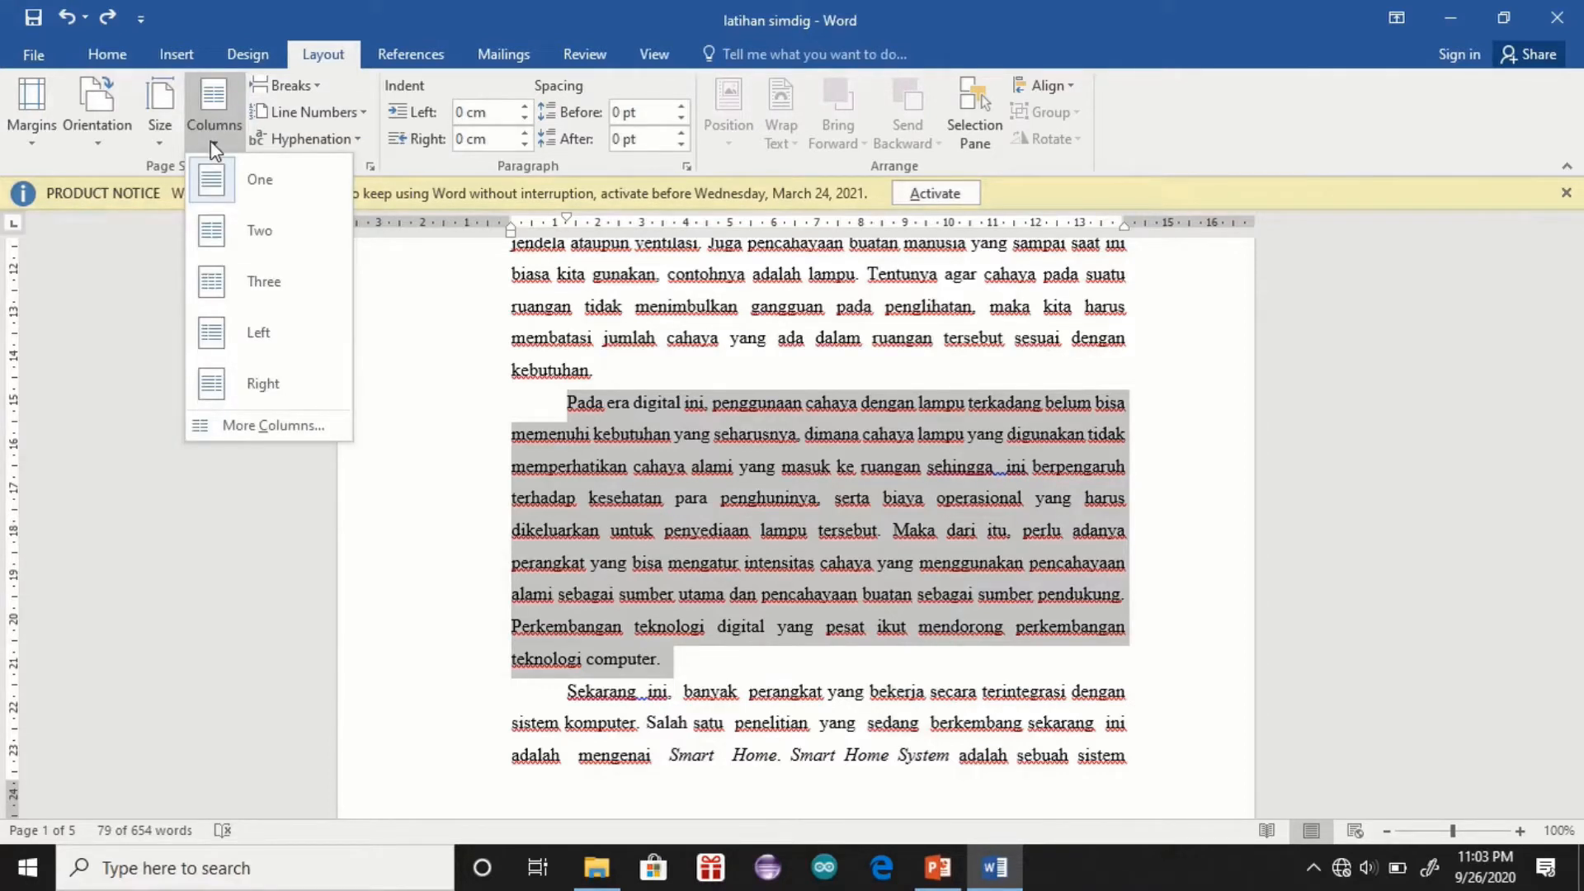
left_click(225, 230)
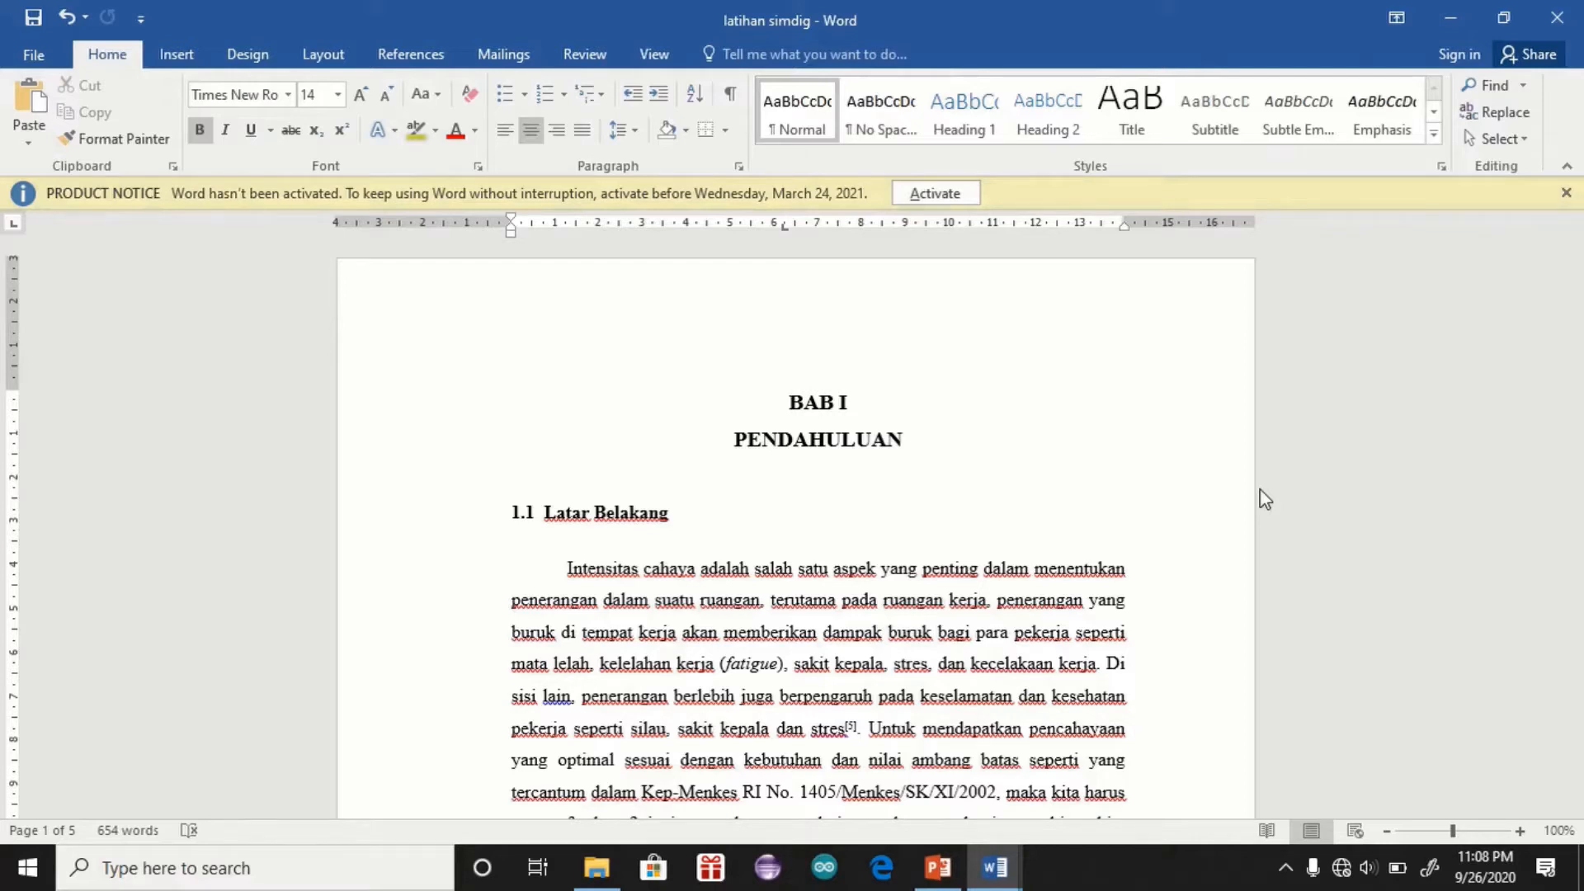
Step: Insert a Banded header with the document title SIMULASI DAN KOMUNIKASI DIGITAL and close header editing
left_click(178, 55)
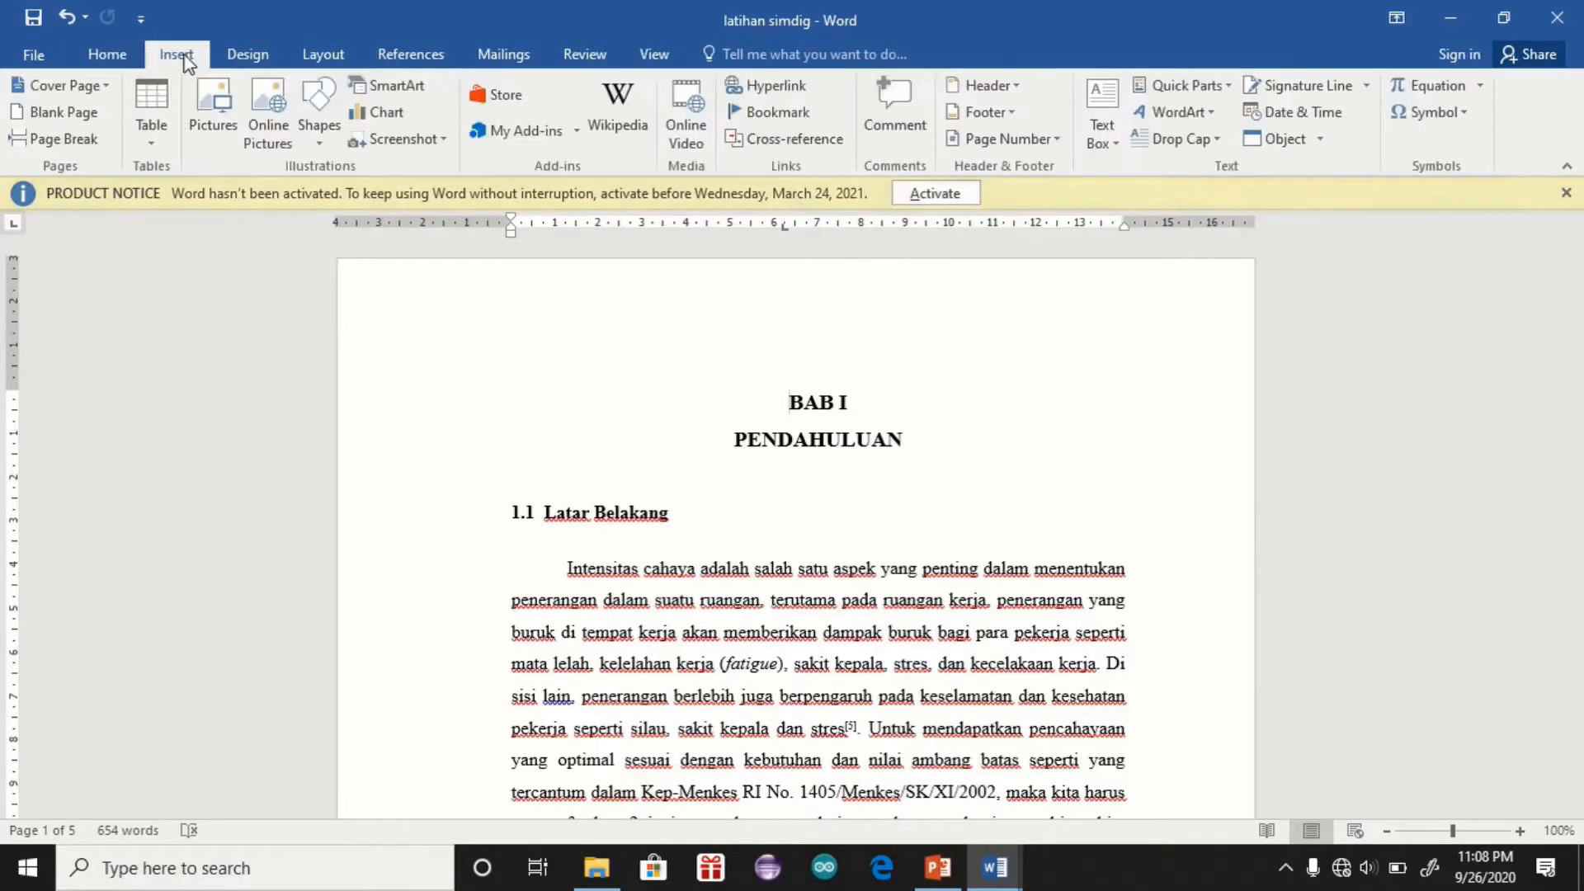
left_click(1013, 97)
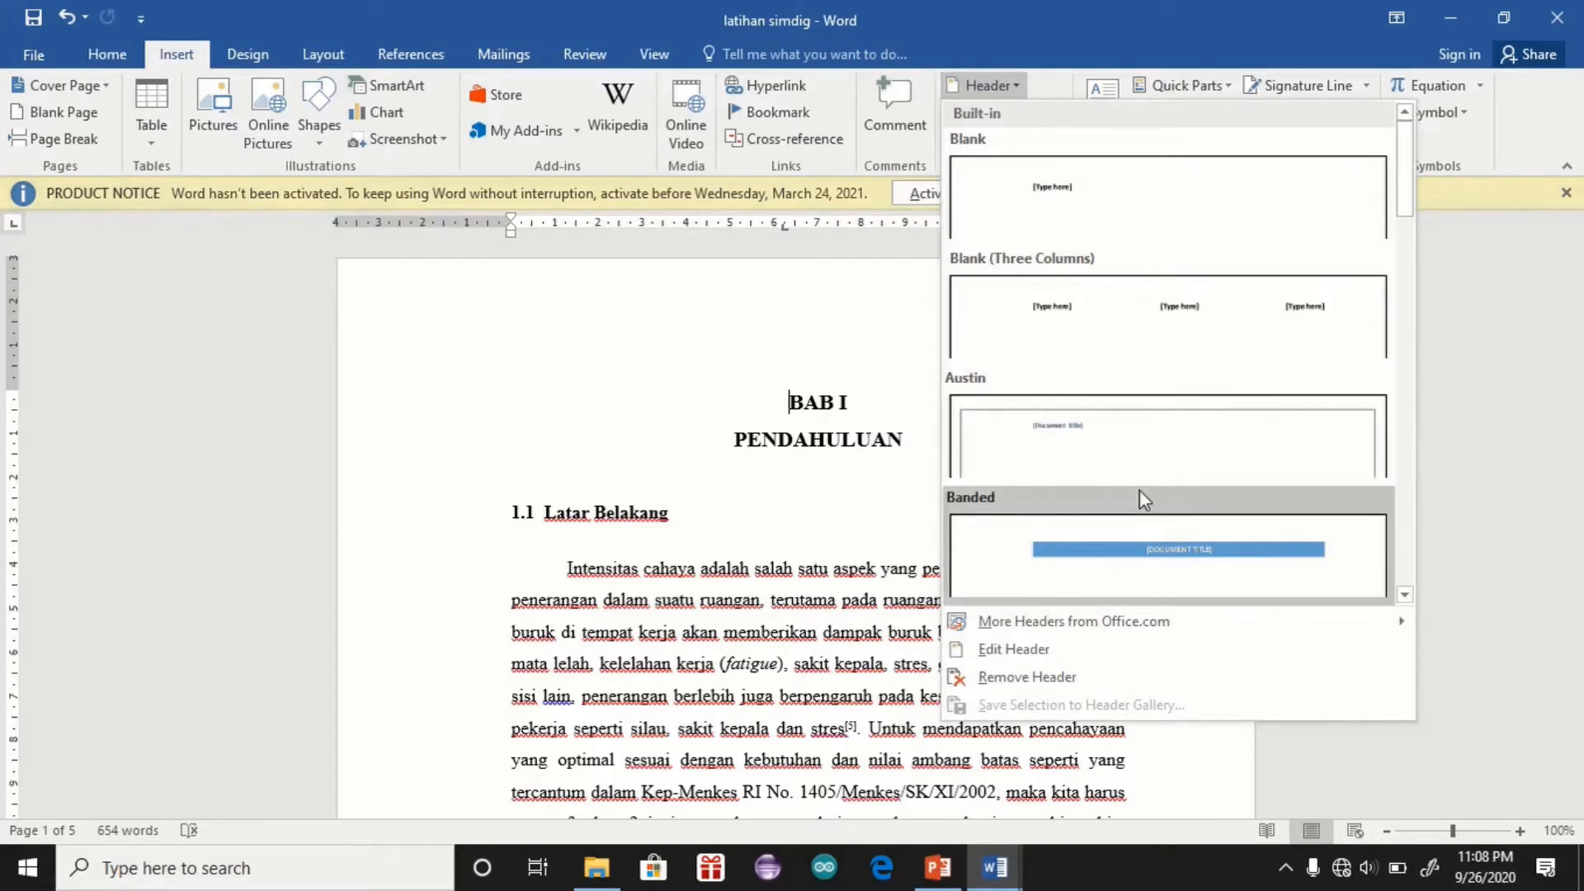
left_click(1117, 569)
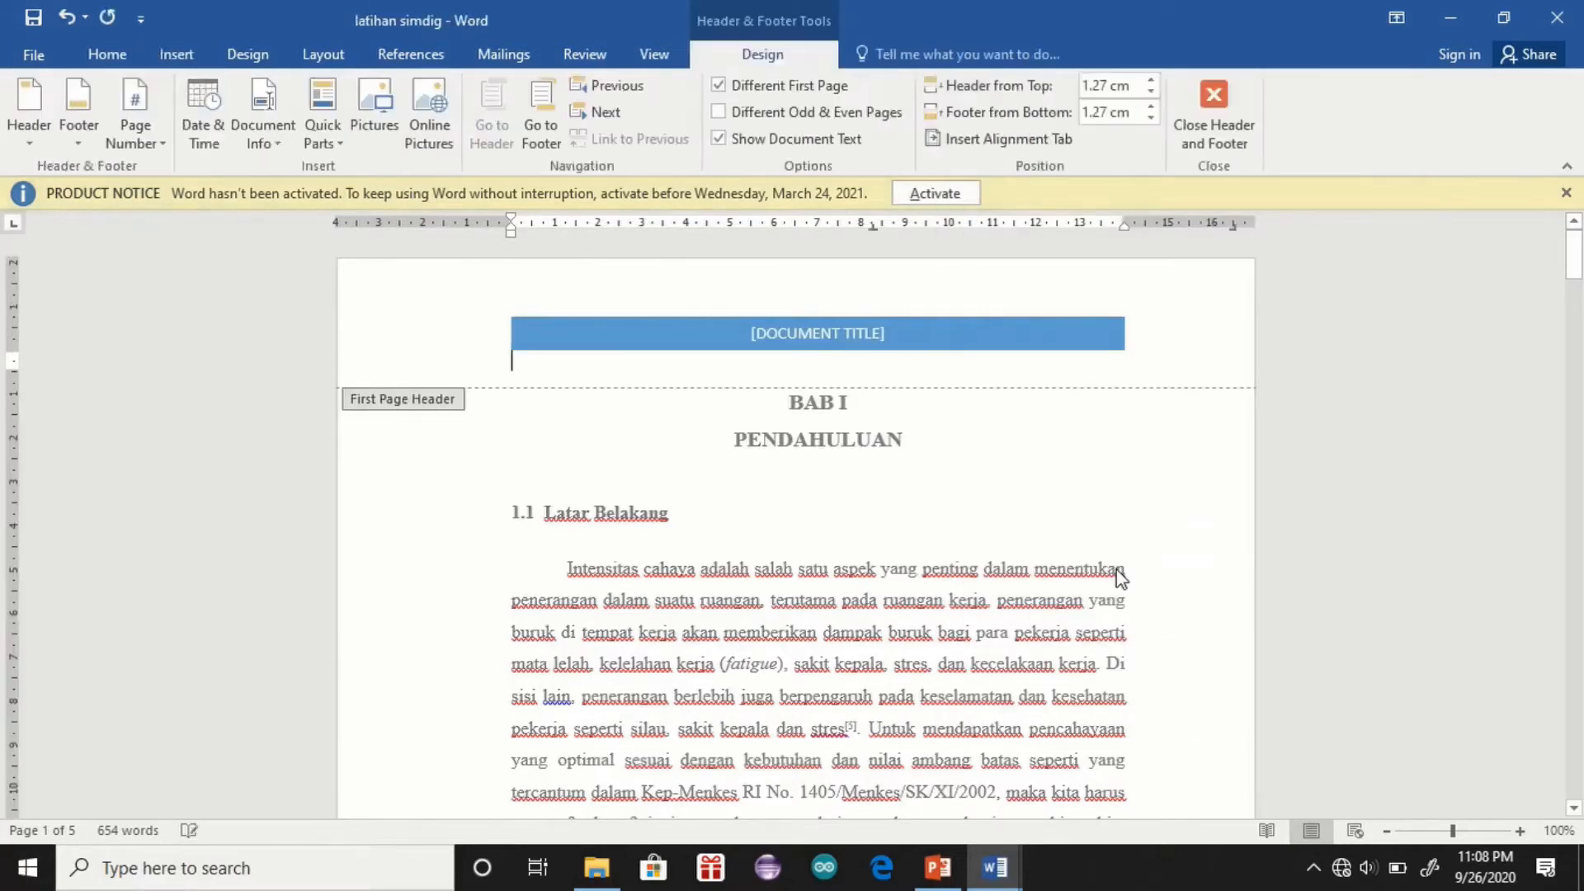
left_click(854, 345)
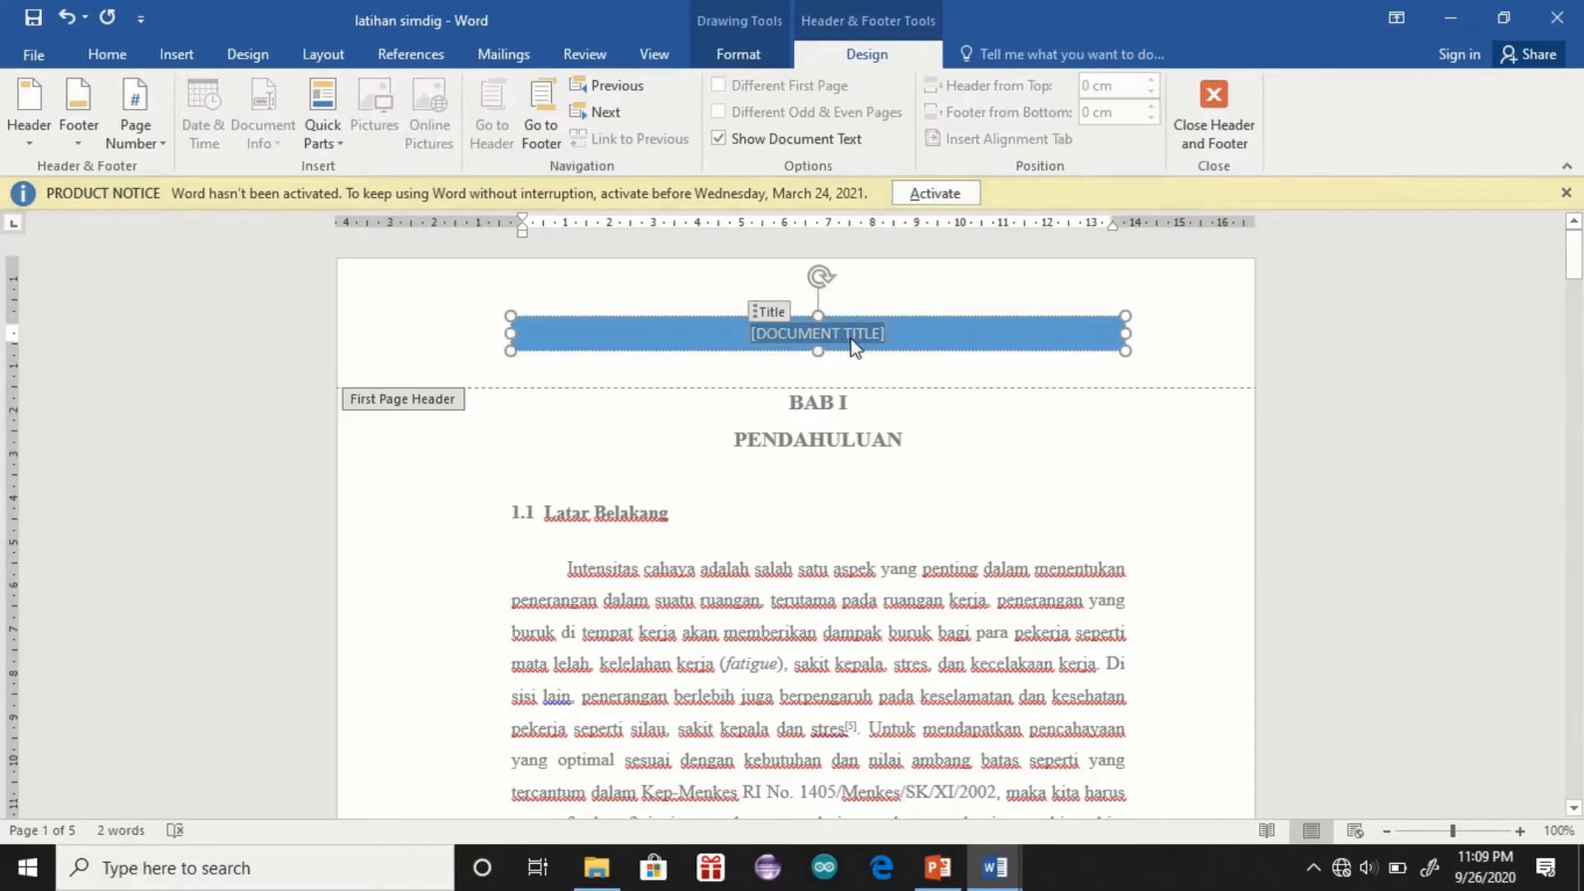
type("SI")
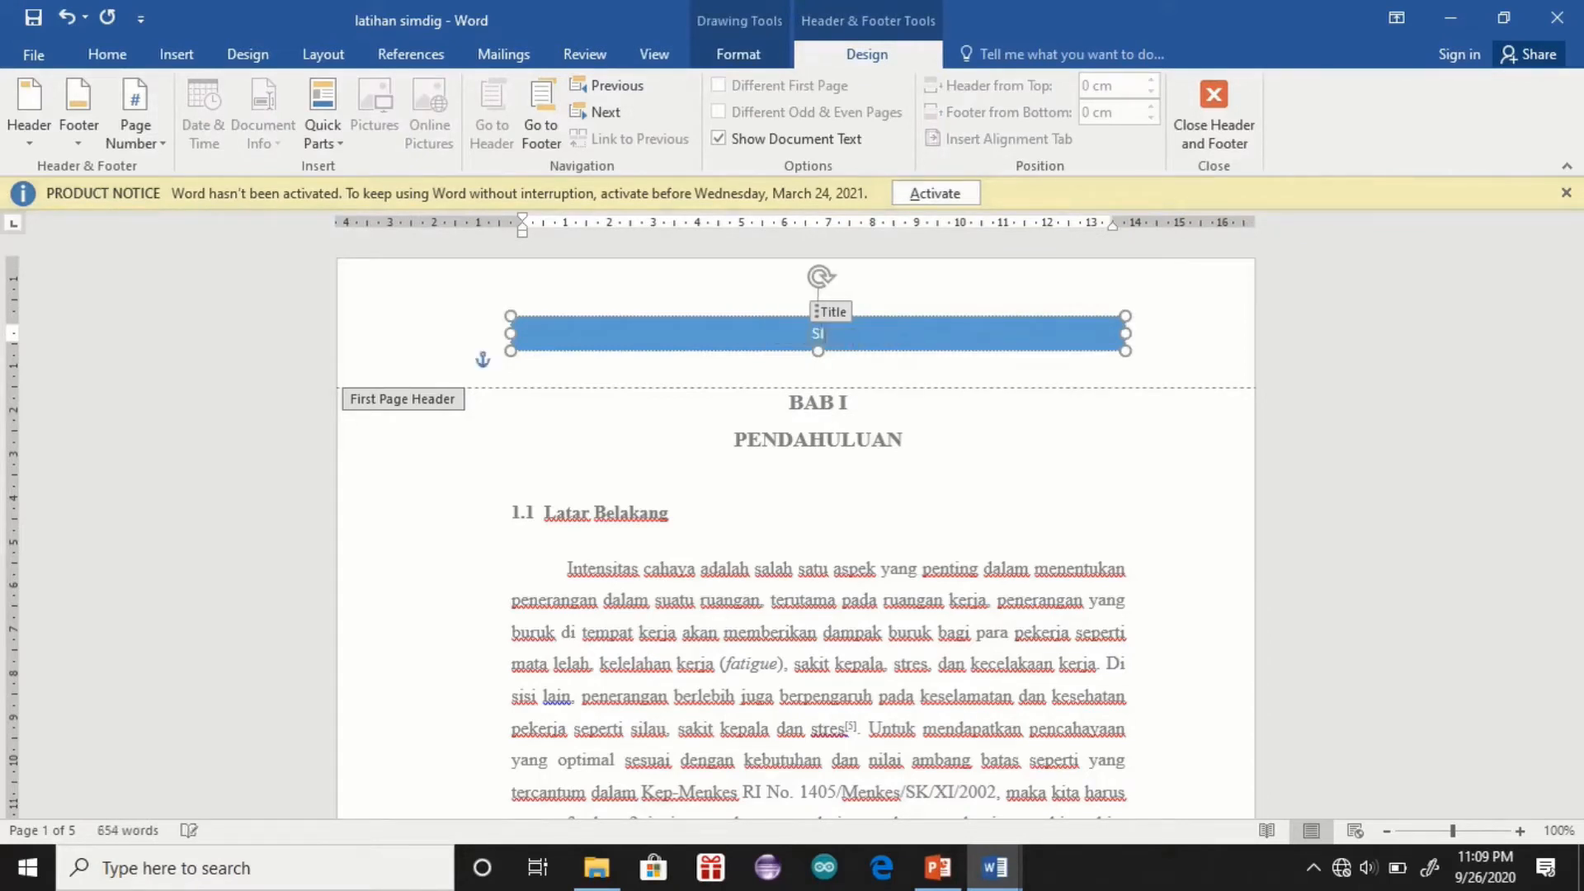
type("MULASI DAN KOMUNIKASI DIGITAL")
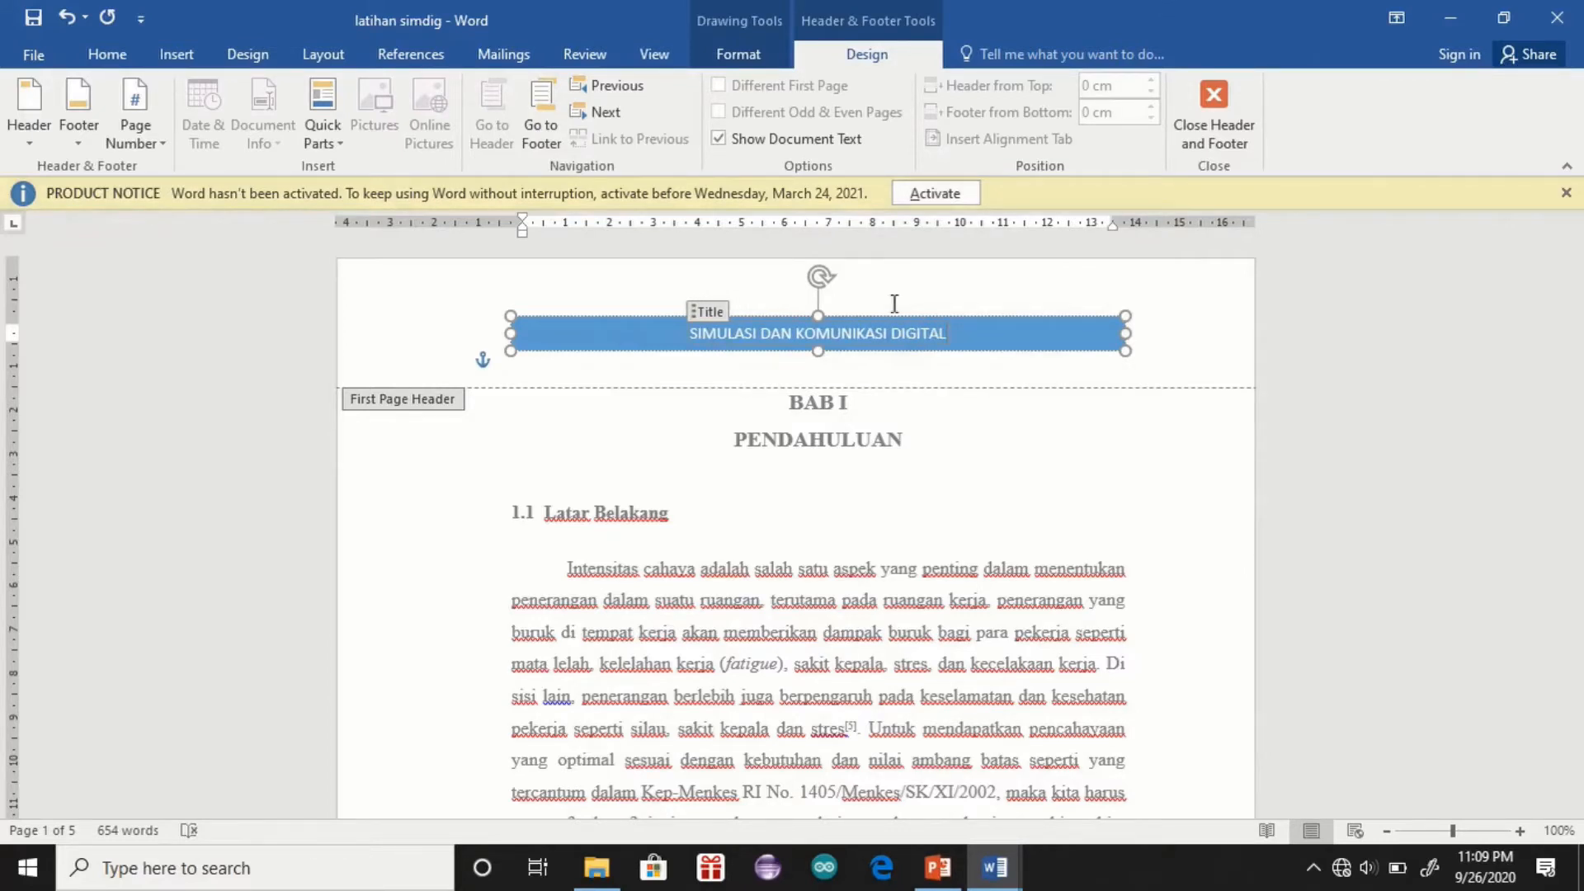
left_click(1225, 116)
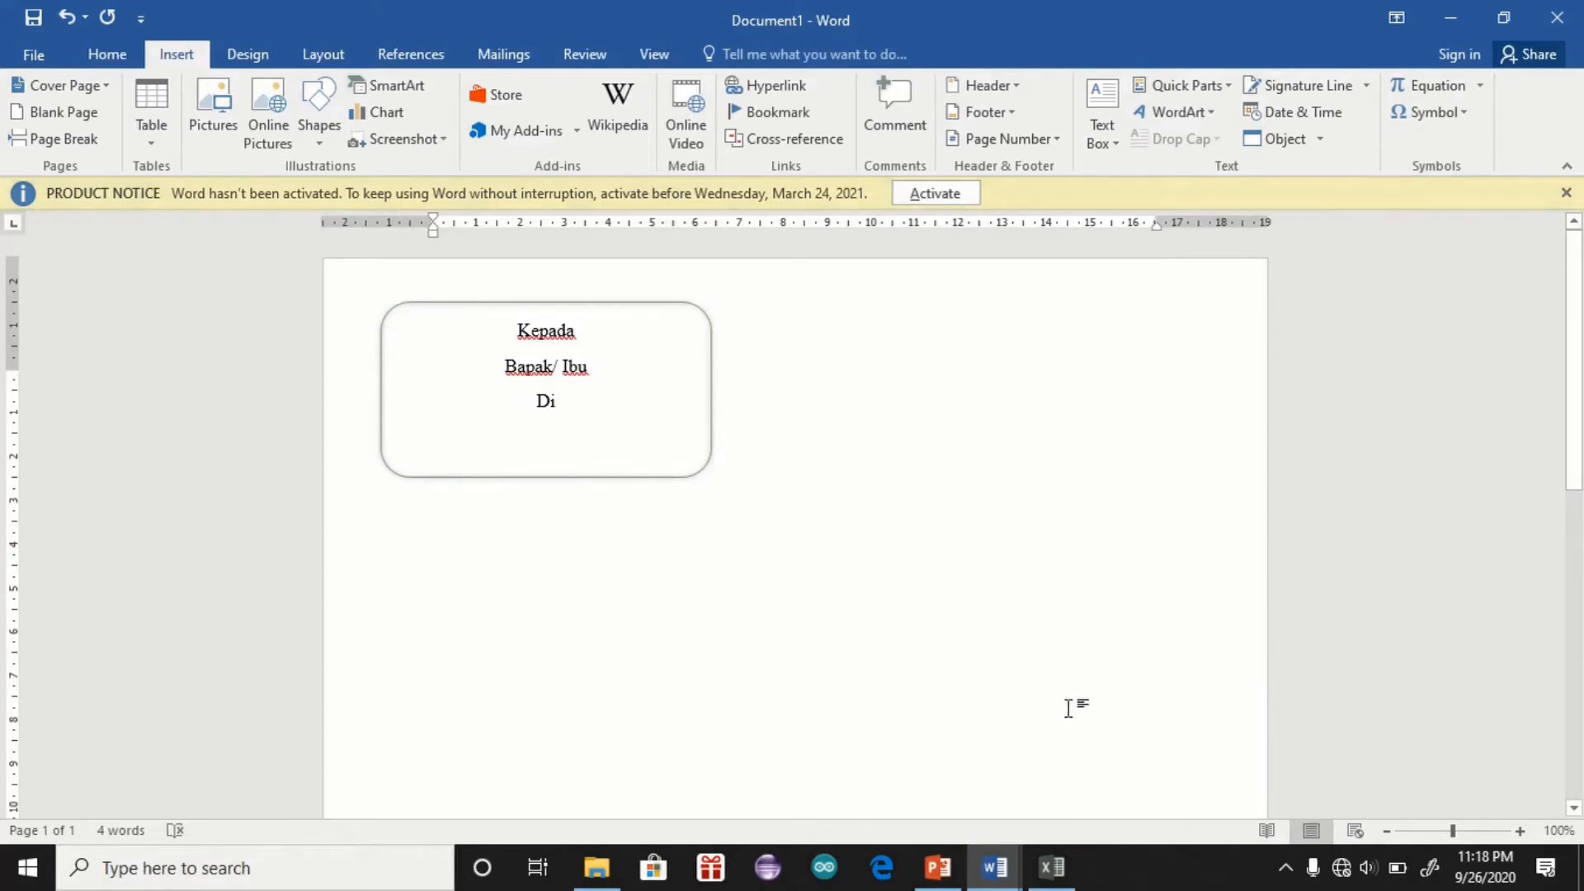
Step: Switch to Excel to examine the name and address list in database alamat, and return to Document1 in Word
left_click(1054, 873)
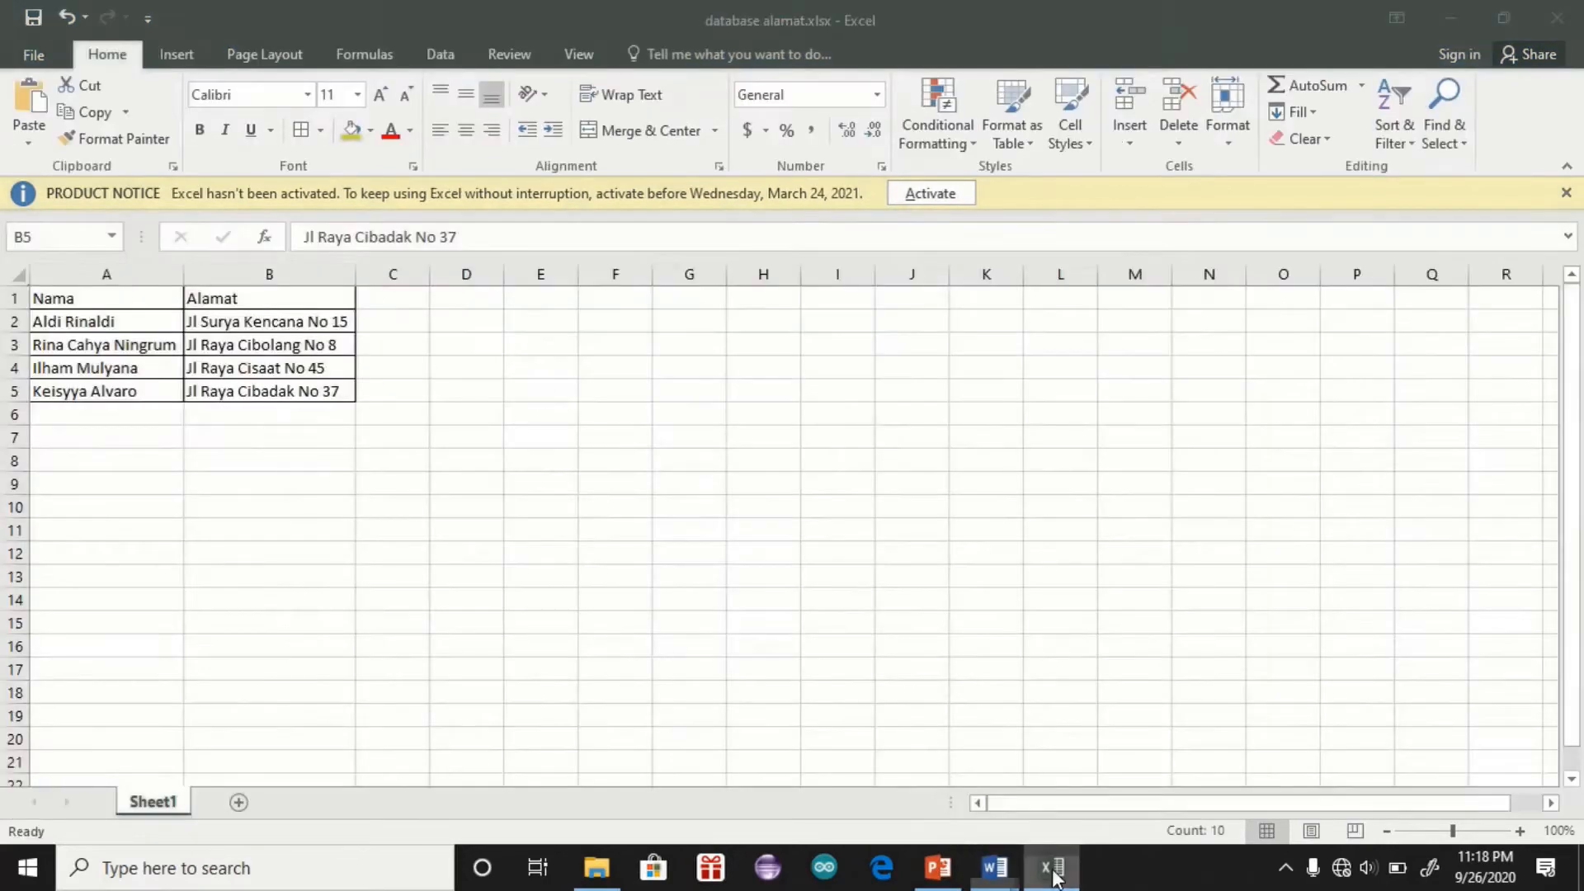
left_click(340, 483)
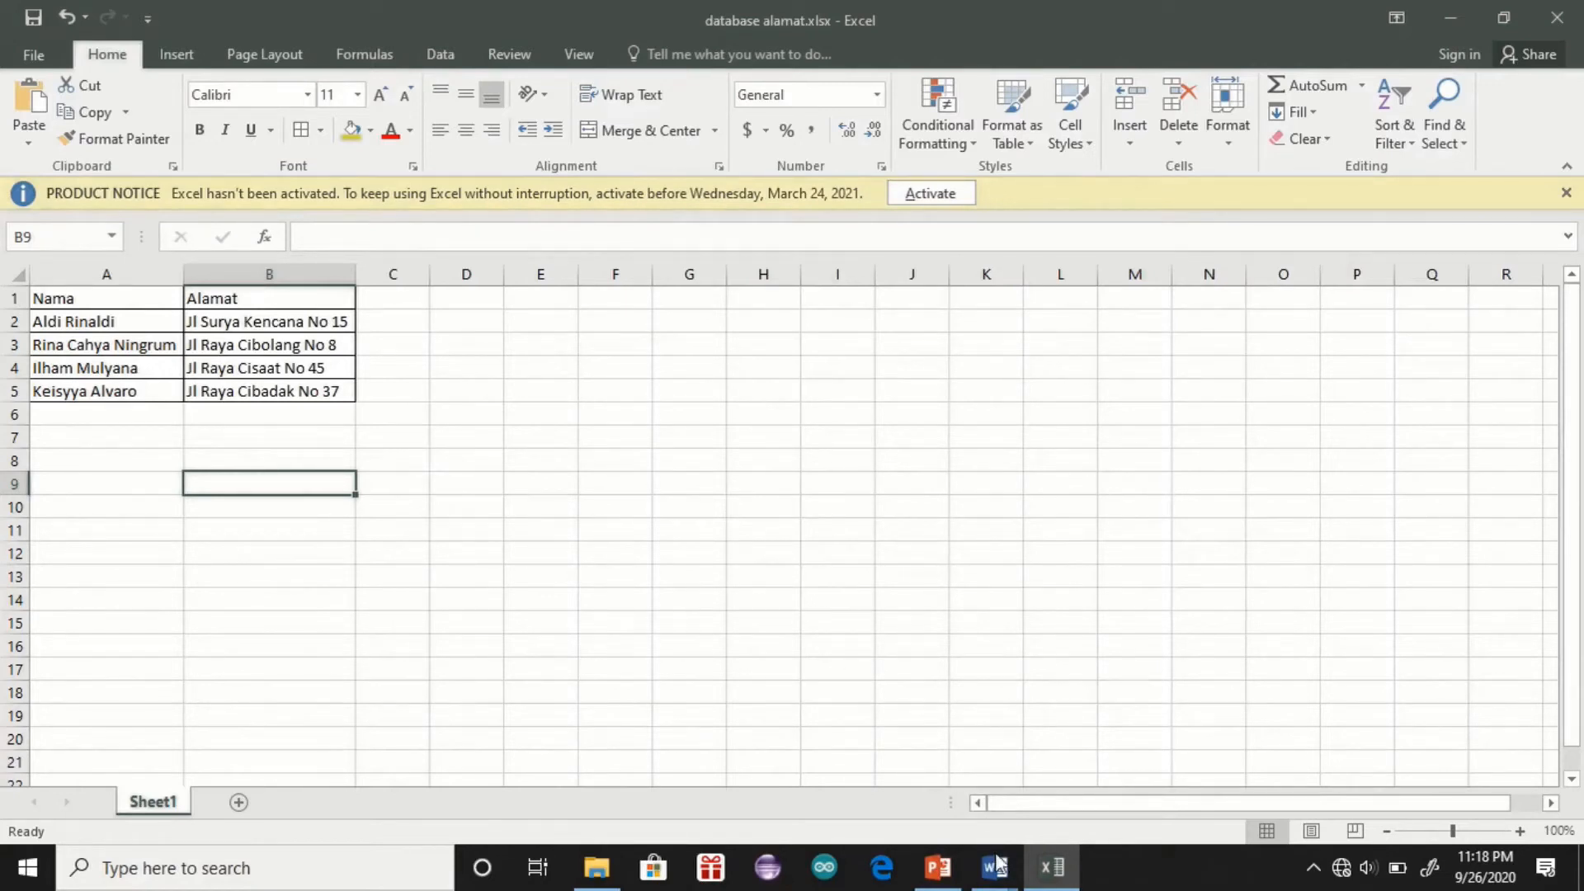
mouse_move(998, 865)
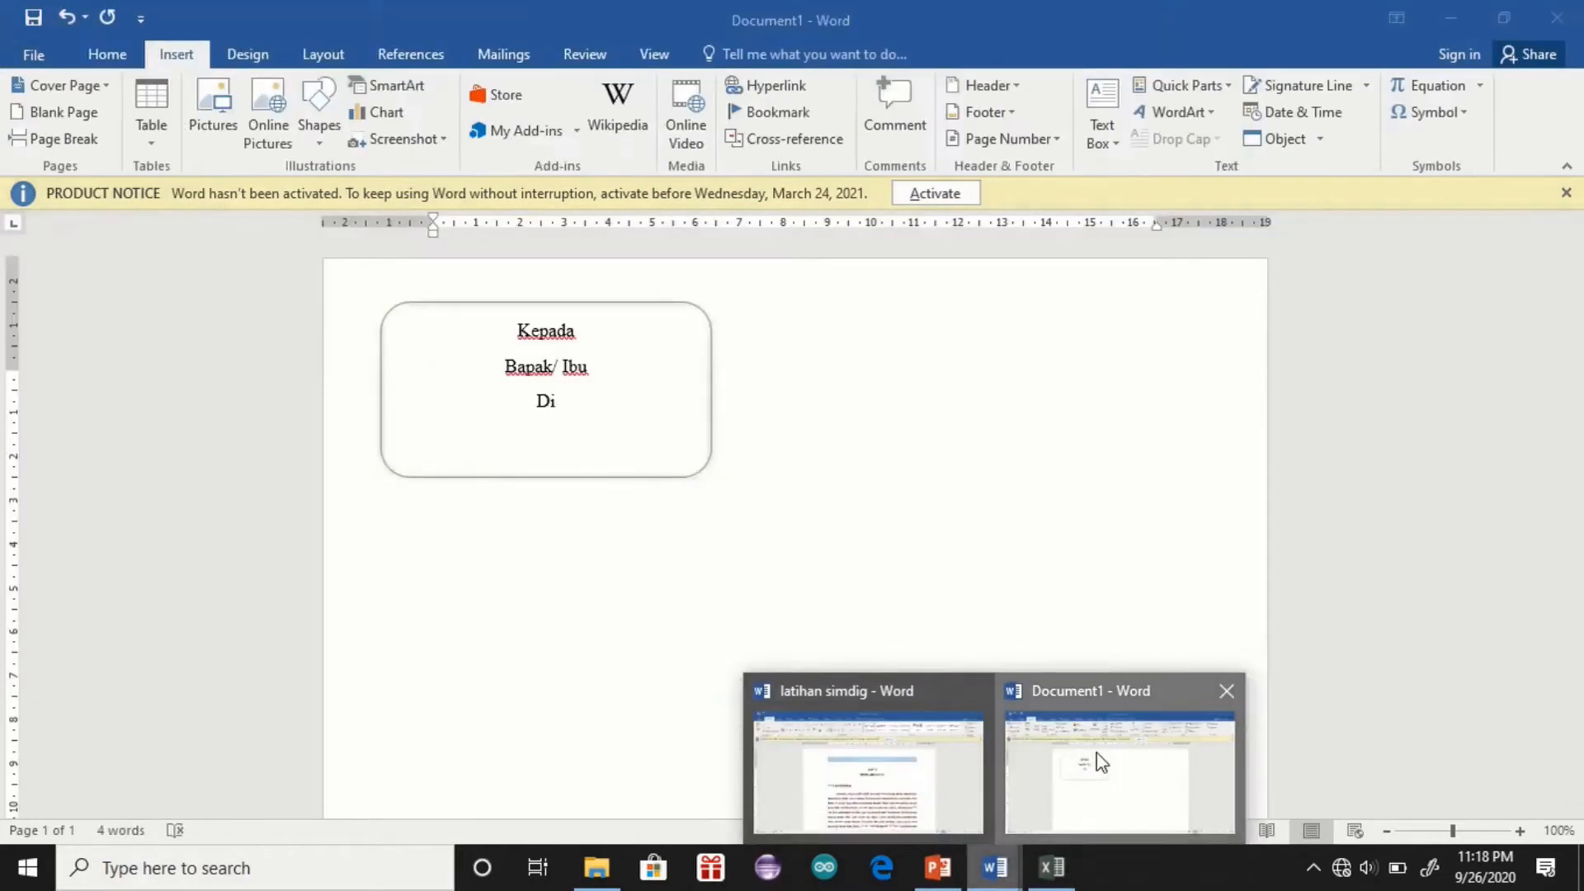
left_click(1097, 753)
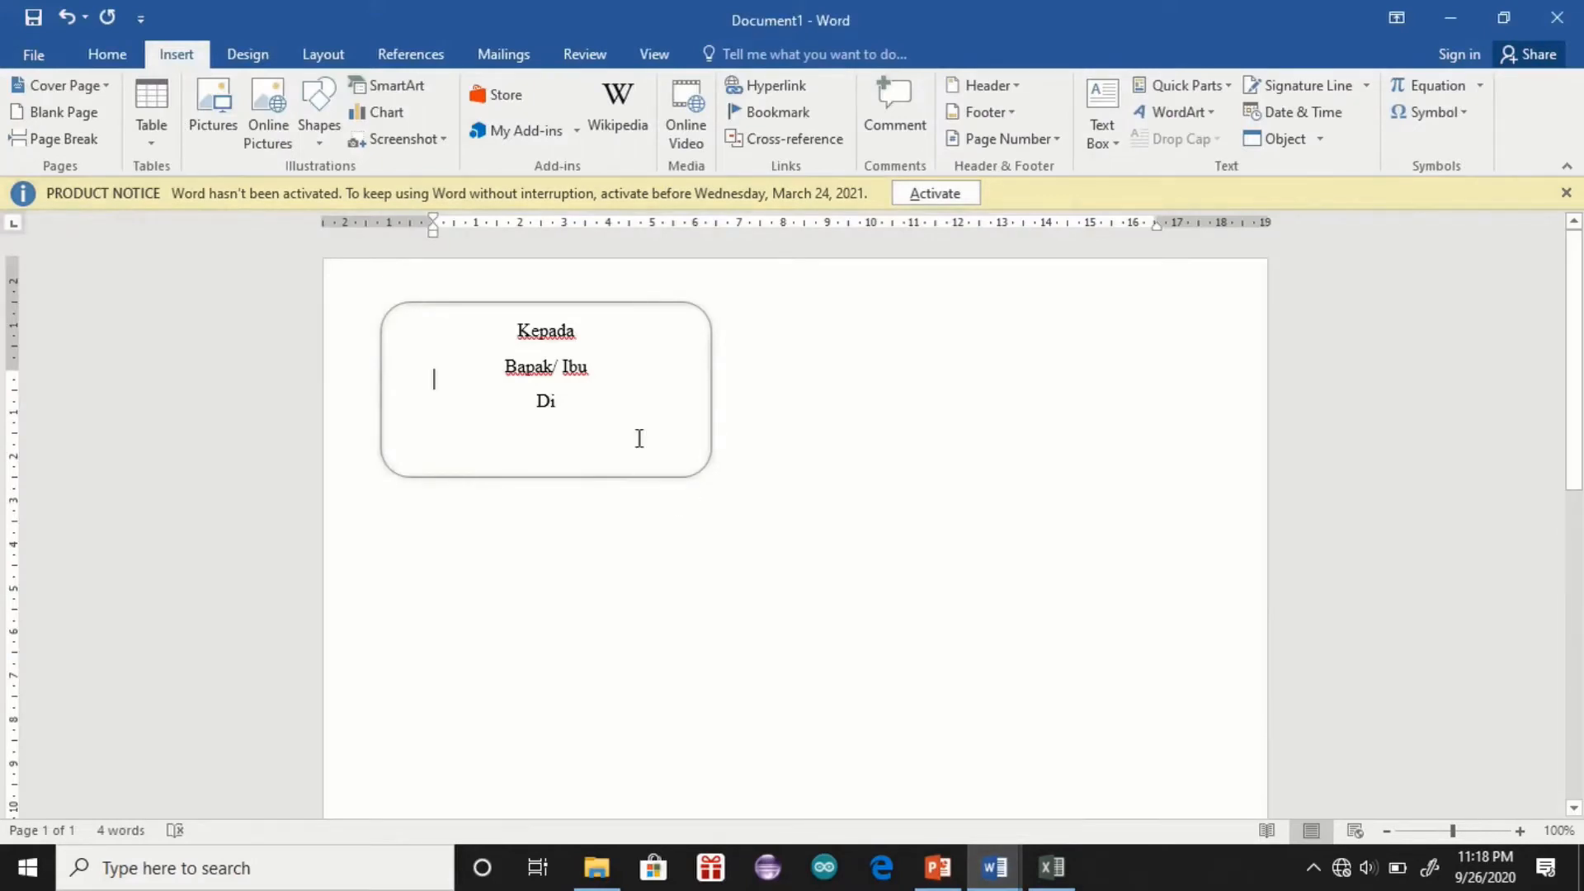
Step: Use the existing list database alamat from Documents as the label's mail merge recipients, with table Sheet1$ and its first row as column headers
left_click(594, 360)
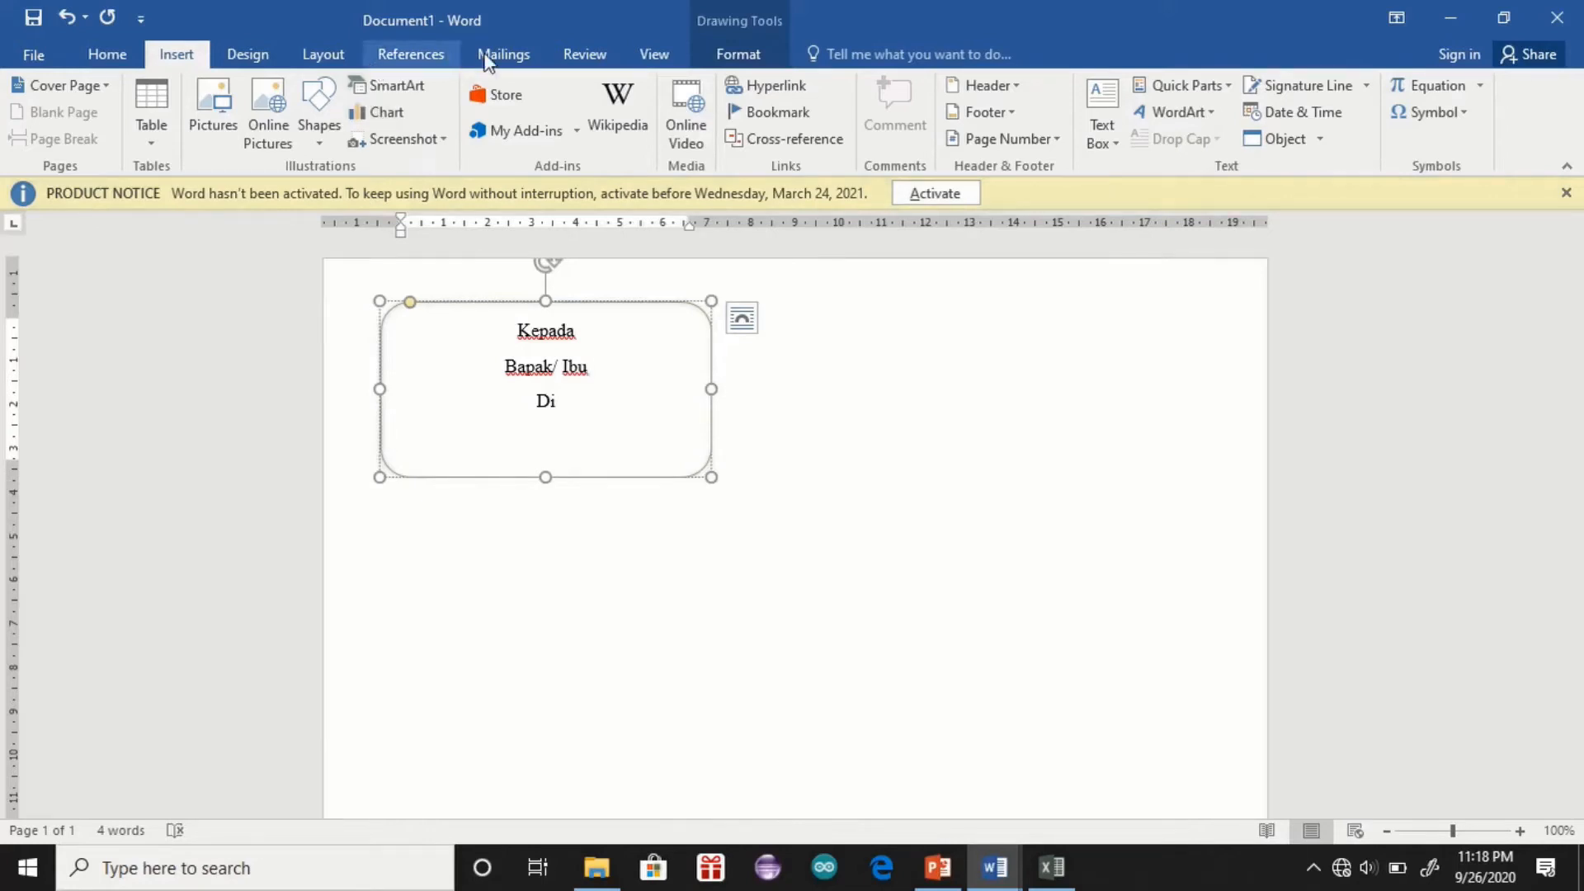
left_click(511, 56)
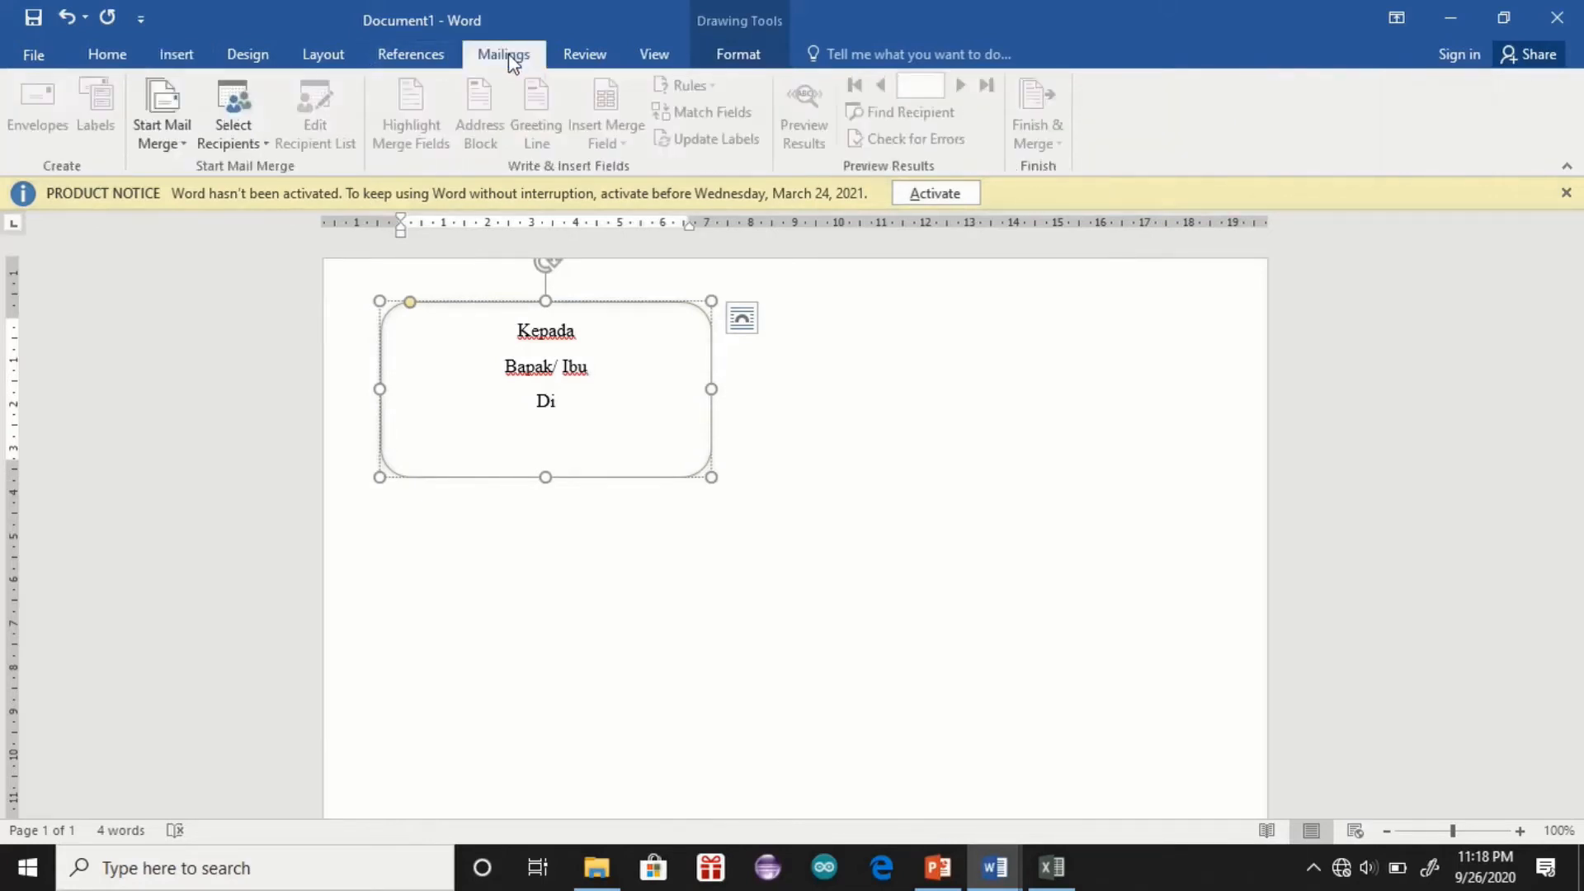
left_click(240, 145)
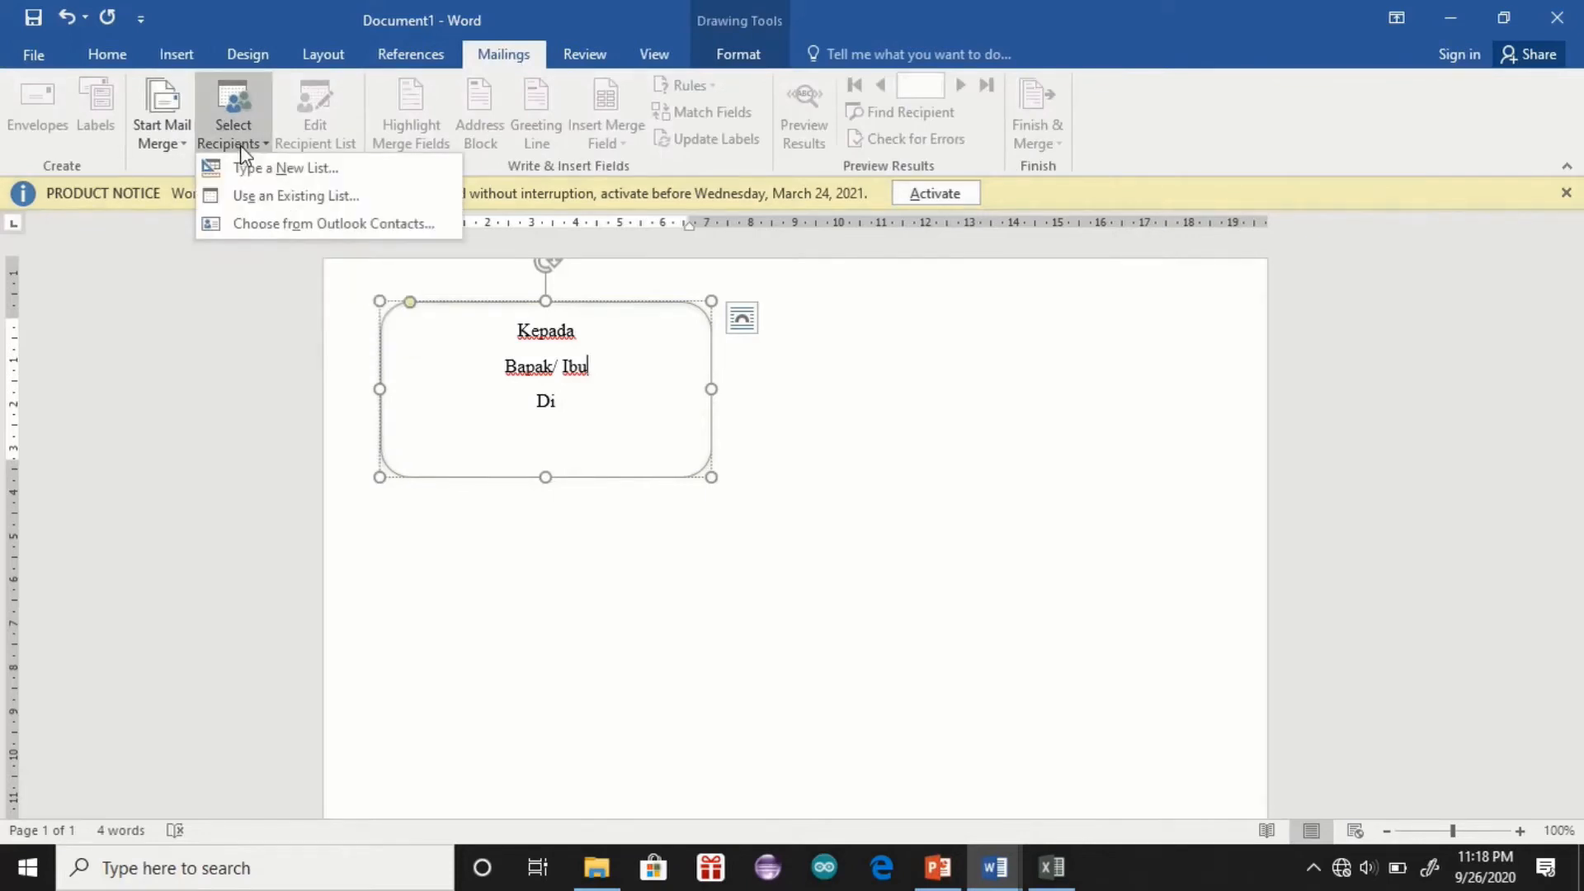
left_click(256, 195)
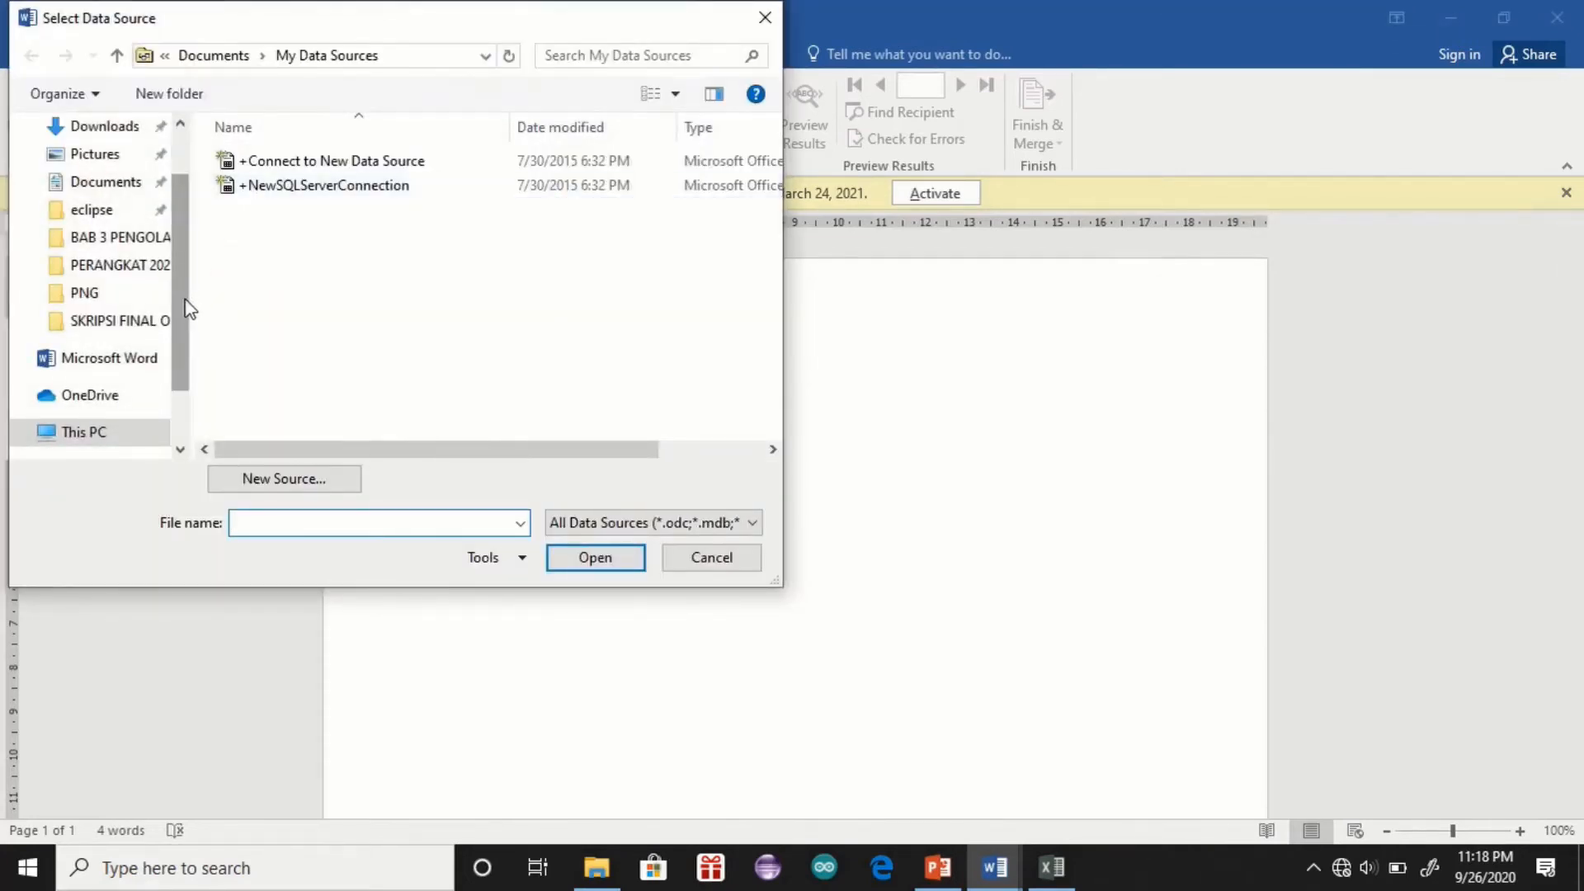
scroll(188, 307, "up", 2)
left_click(133, 257)
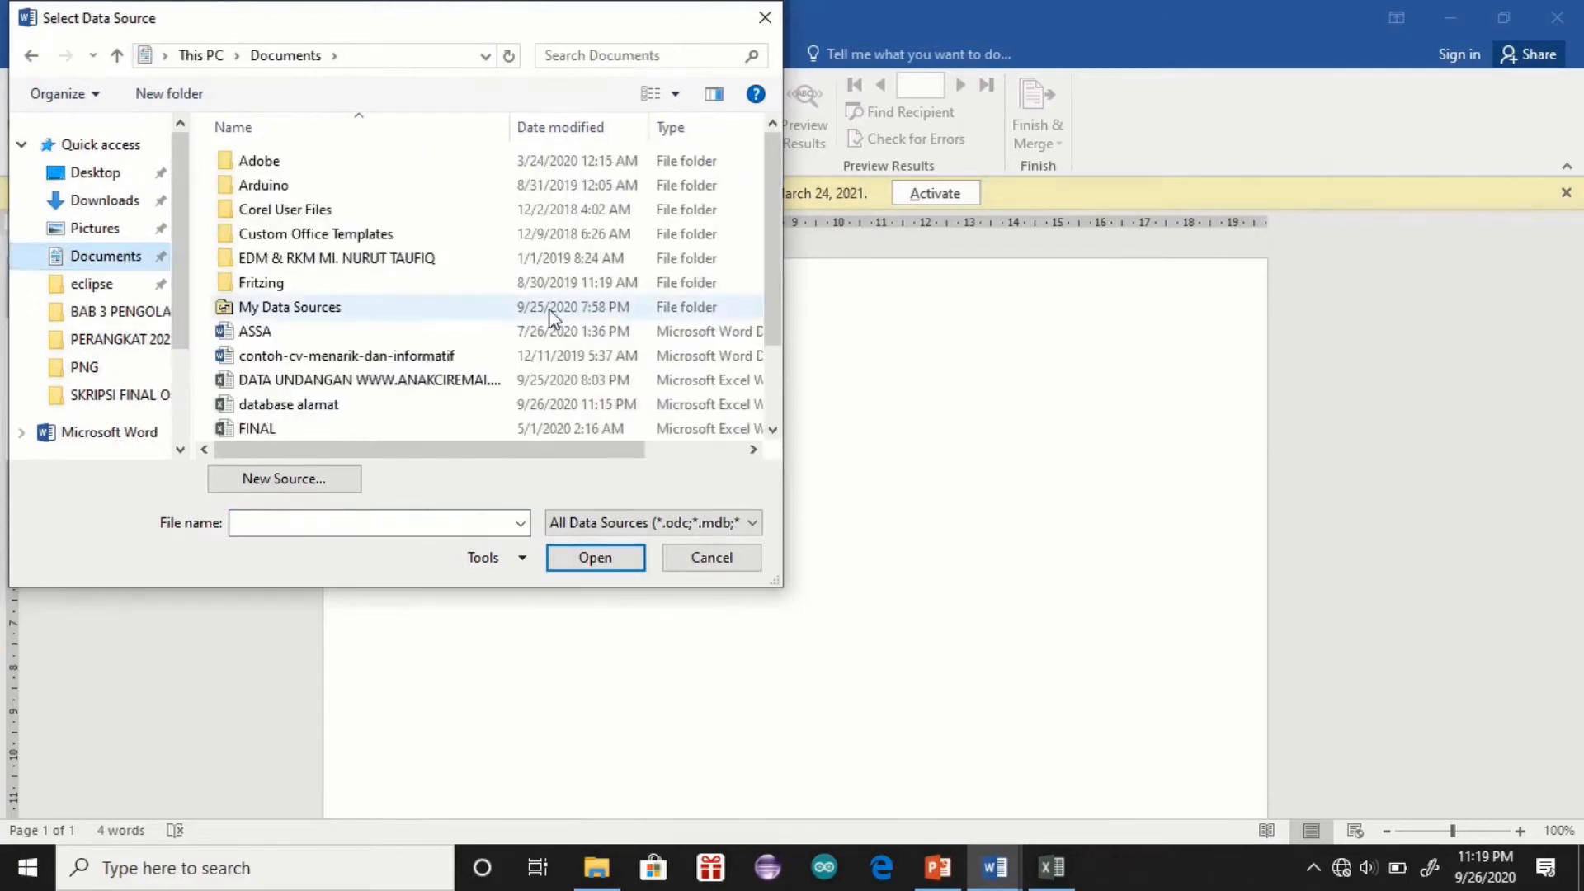
left_click(378, 404)
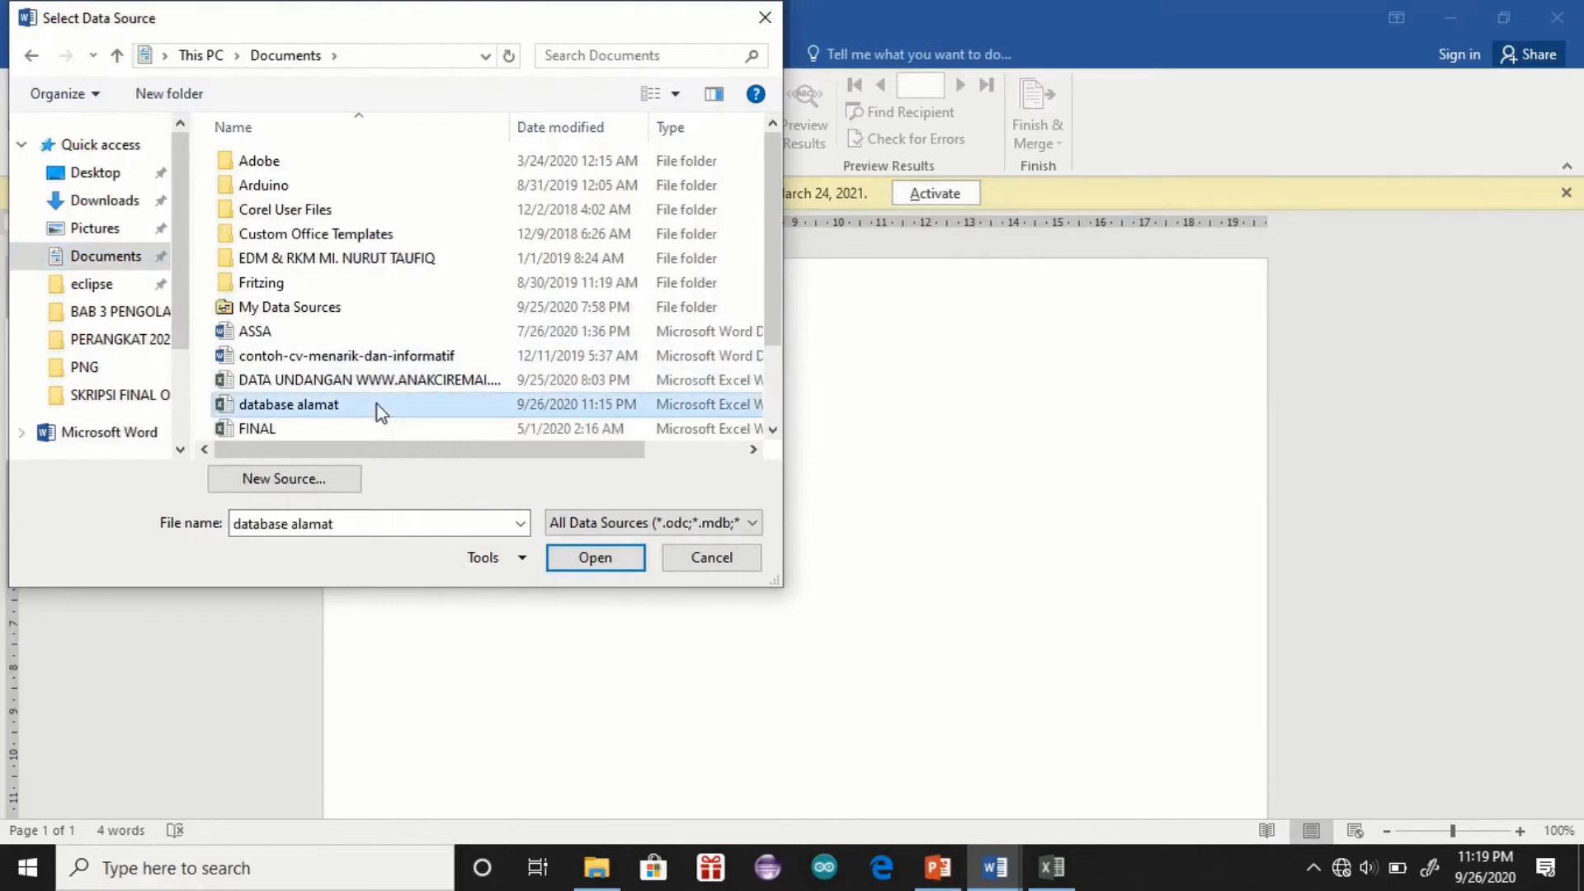
left_click(581, 555)
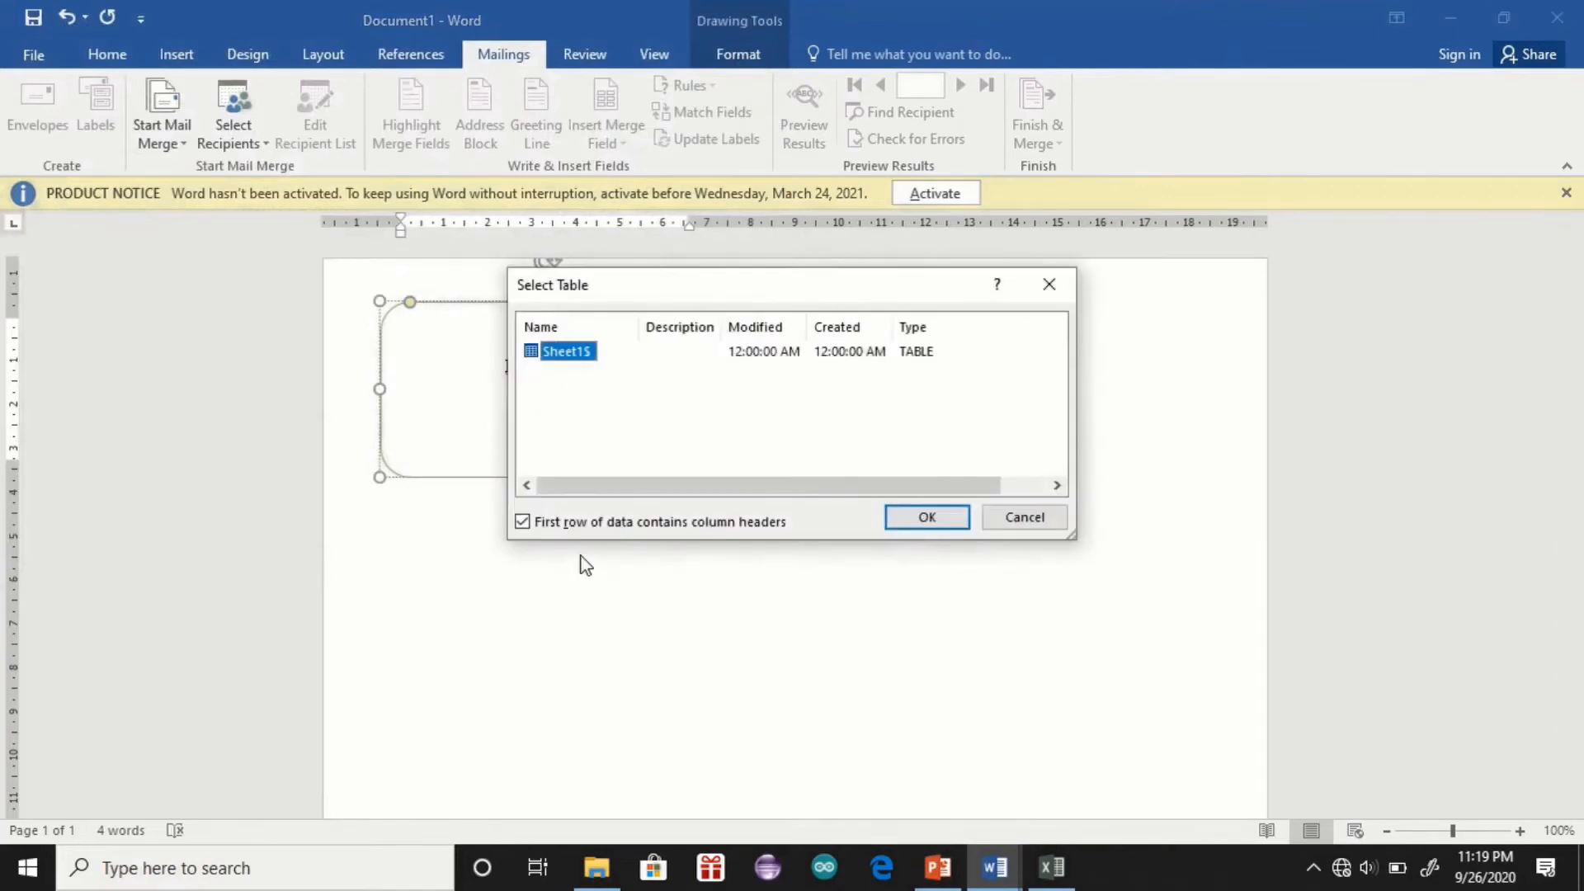
left_click(928, 520)
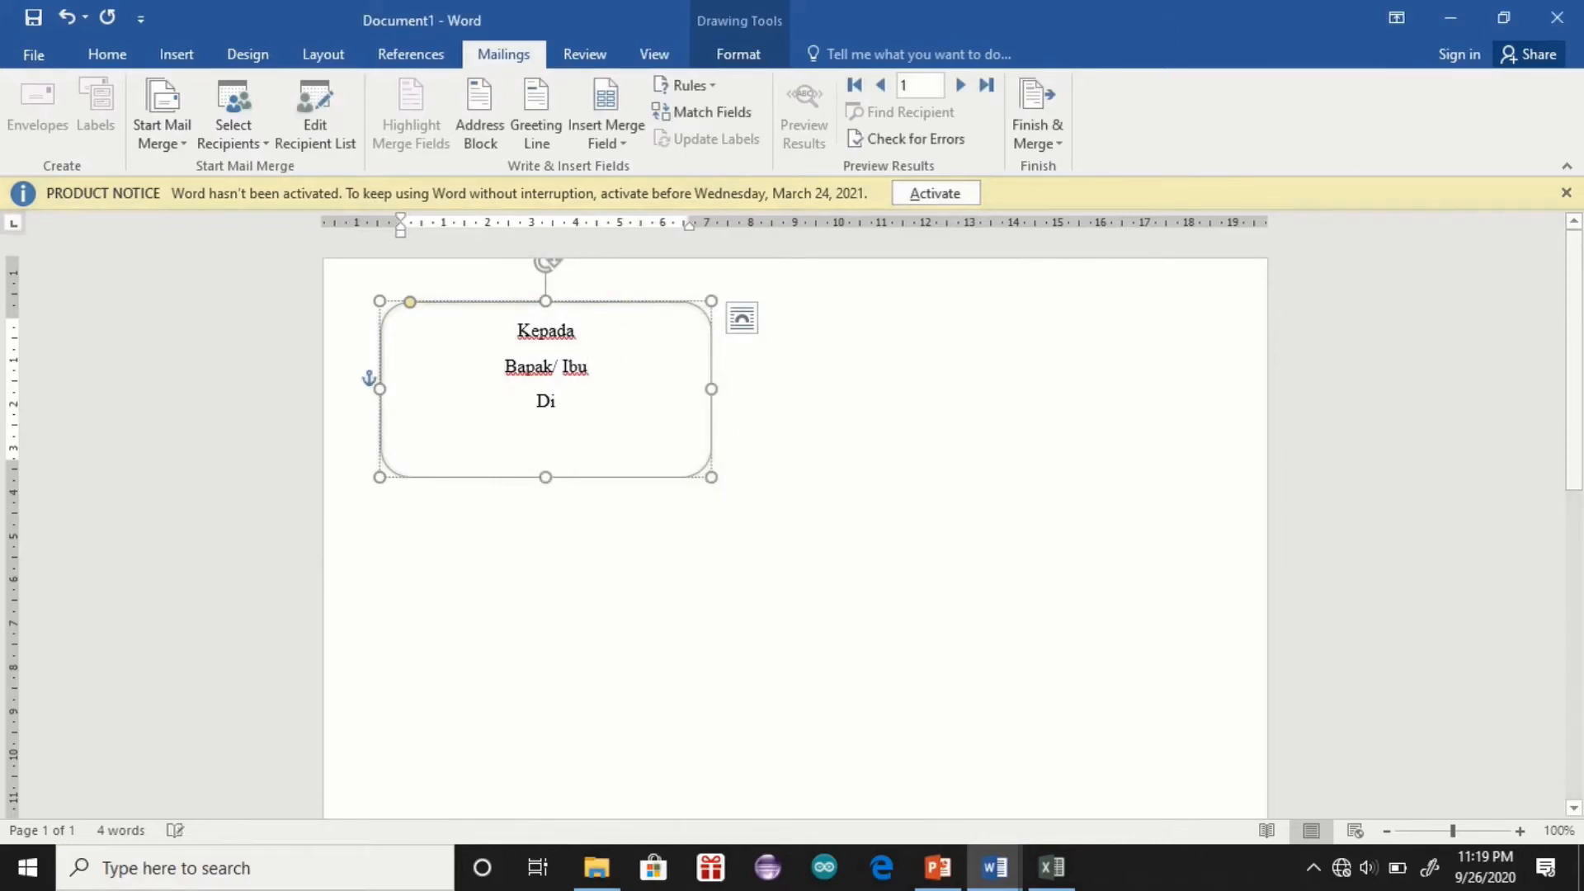
Step: Insert the Nama merge field after "Bapak/ Ibu" in the address label
left_click(621, 150)
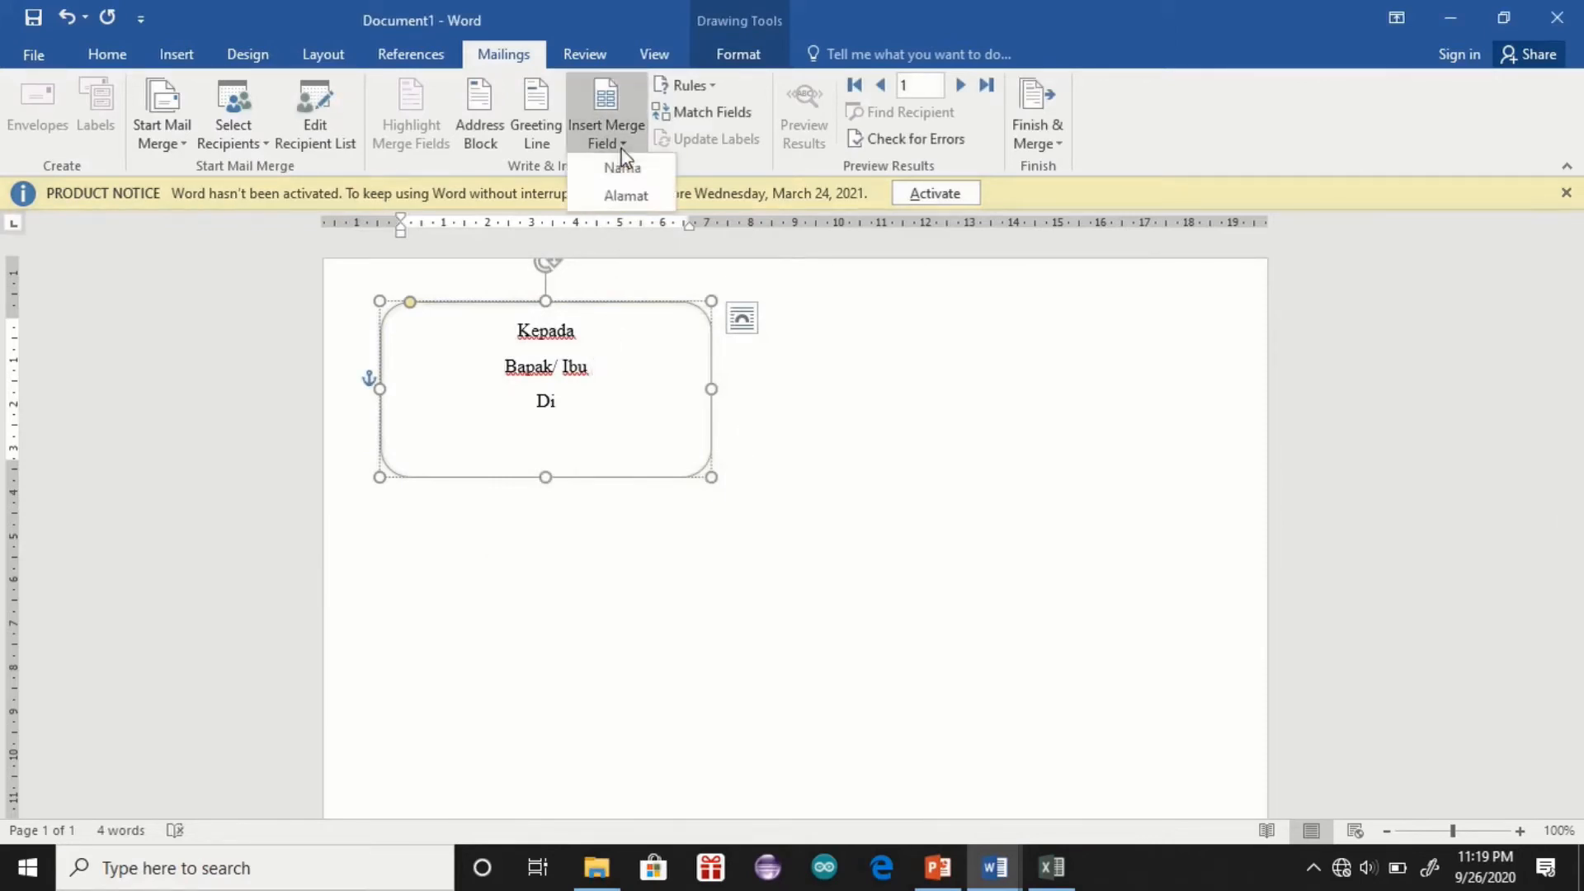
left_click(624, 167)
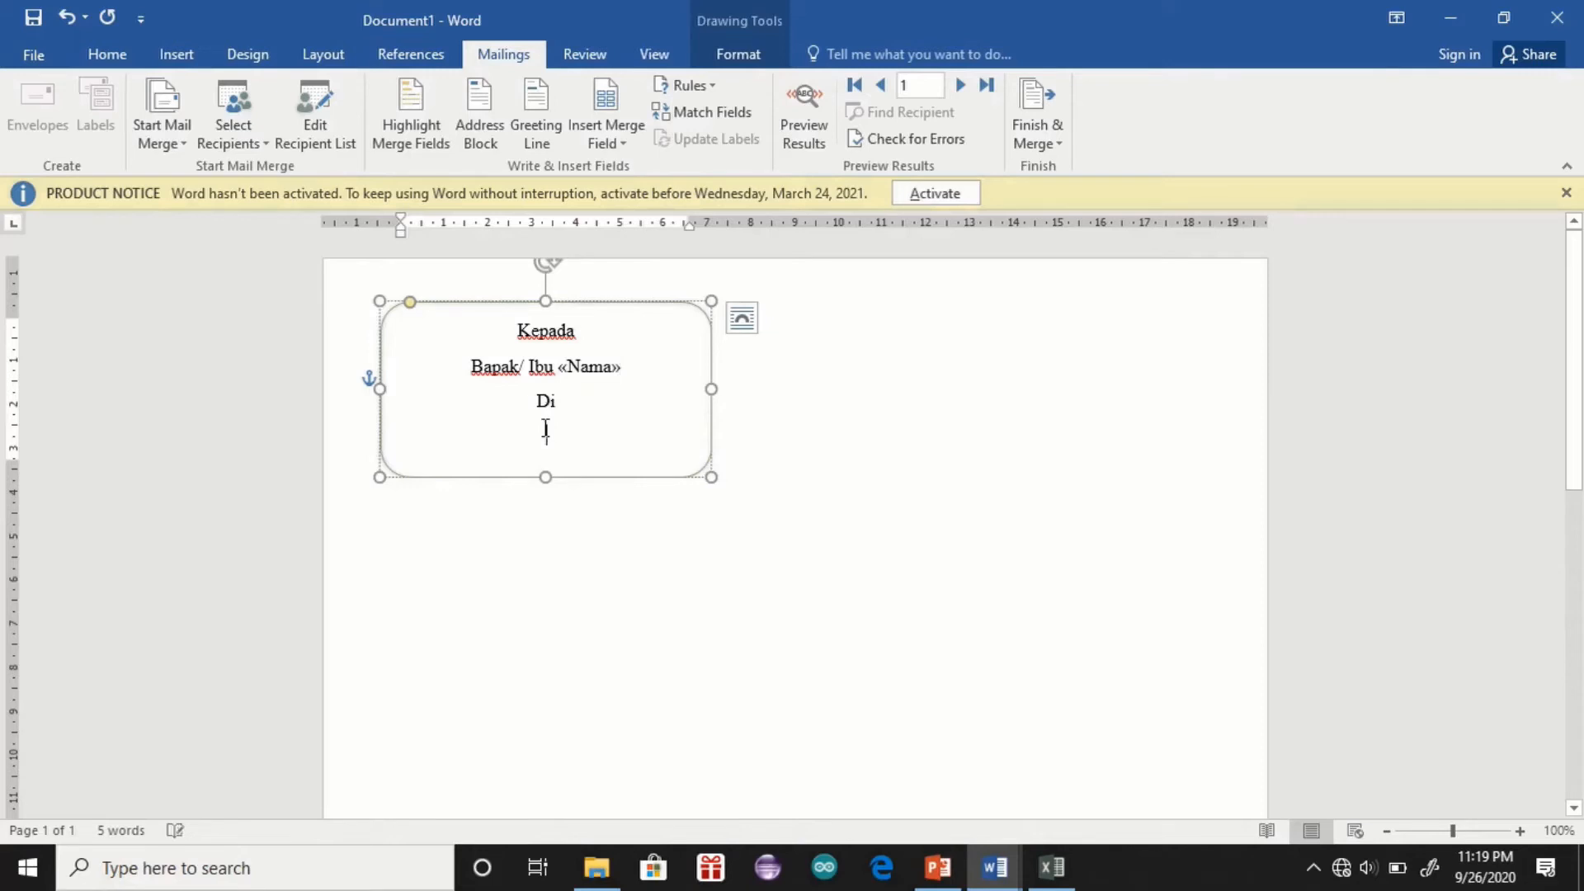
Step: Insert the Alamat merge field below "Di" in the address label and preview the merge results
left_click(617, 137)
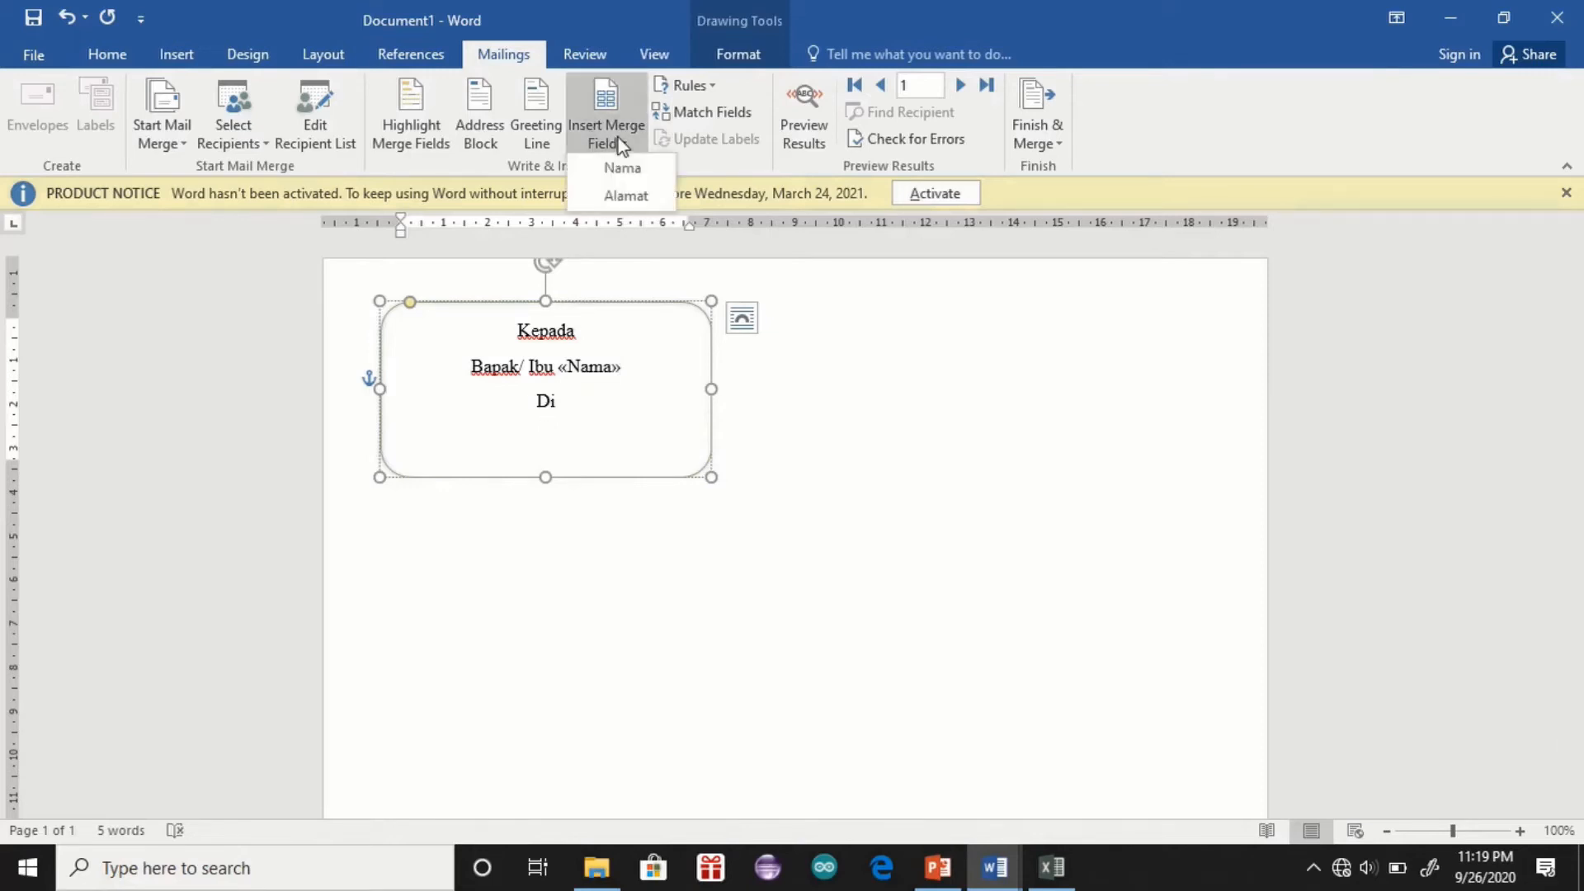
left_click(624, 196)
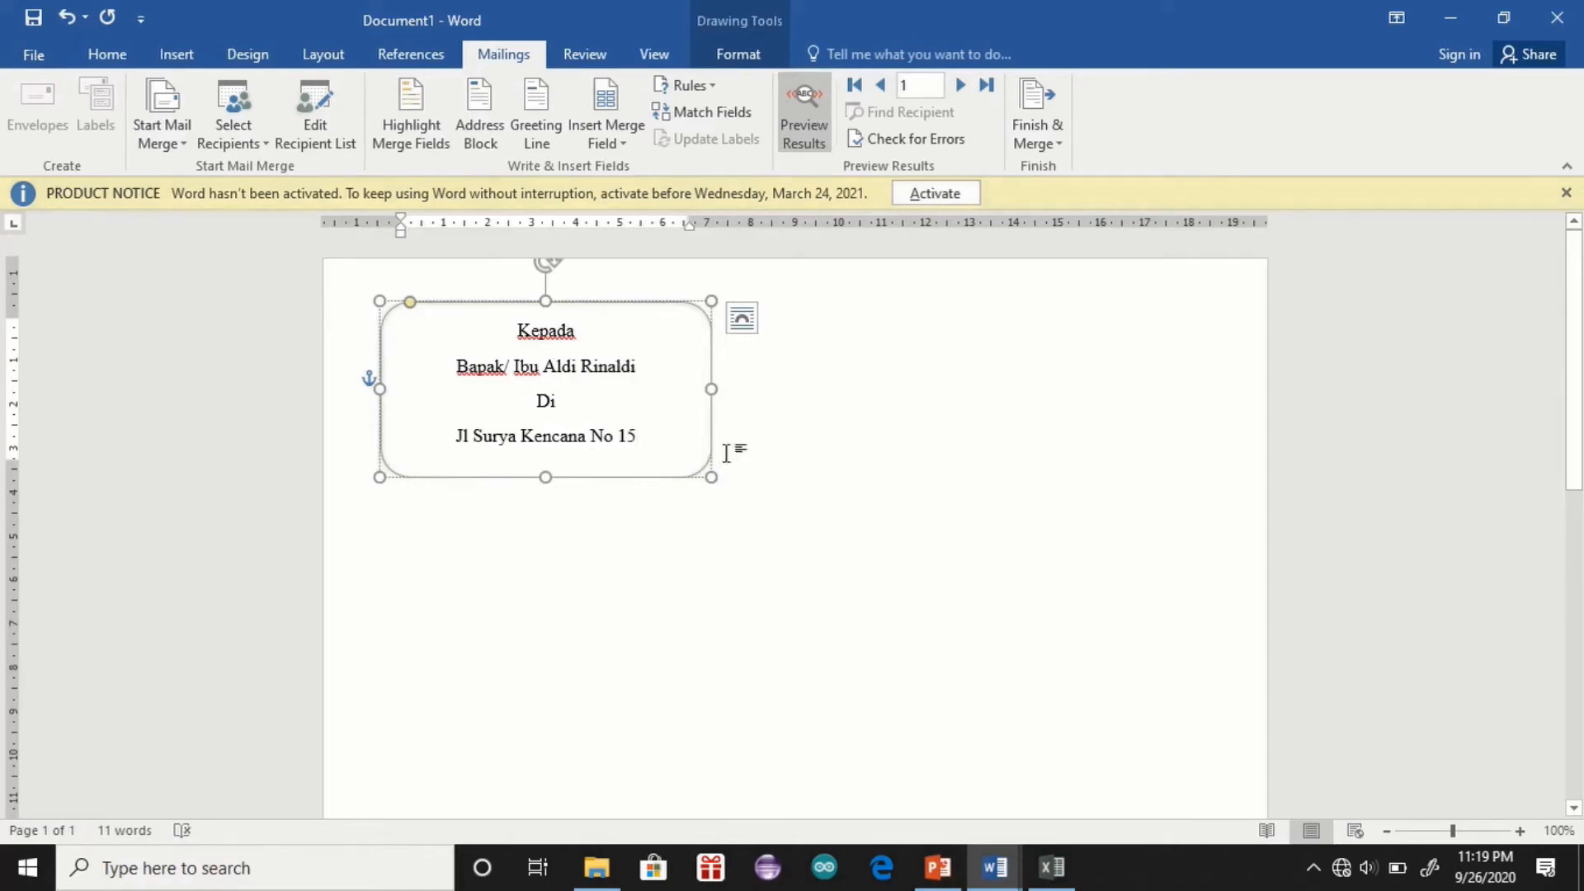
Step: Compare the previewed label with the Excel address list, and return to Document1 in Word to page through the following recipient records
left_click(1059, 873)
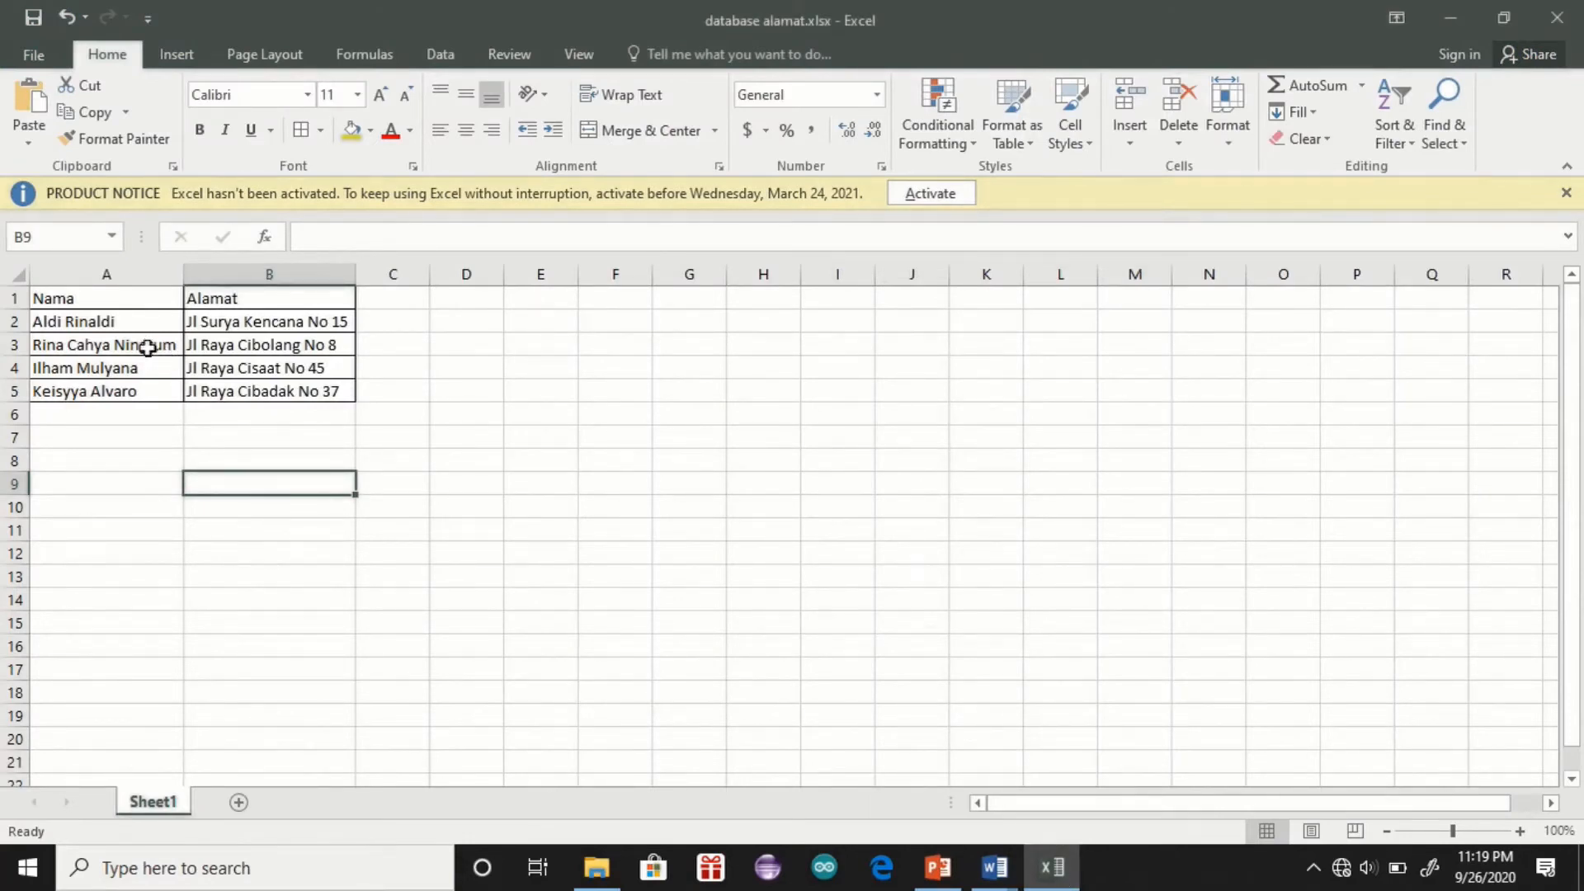
left_click(994, 866)
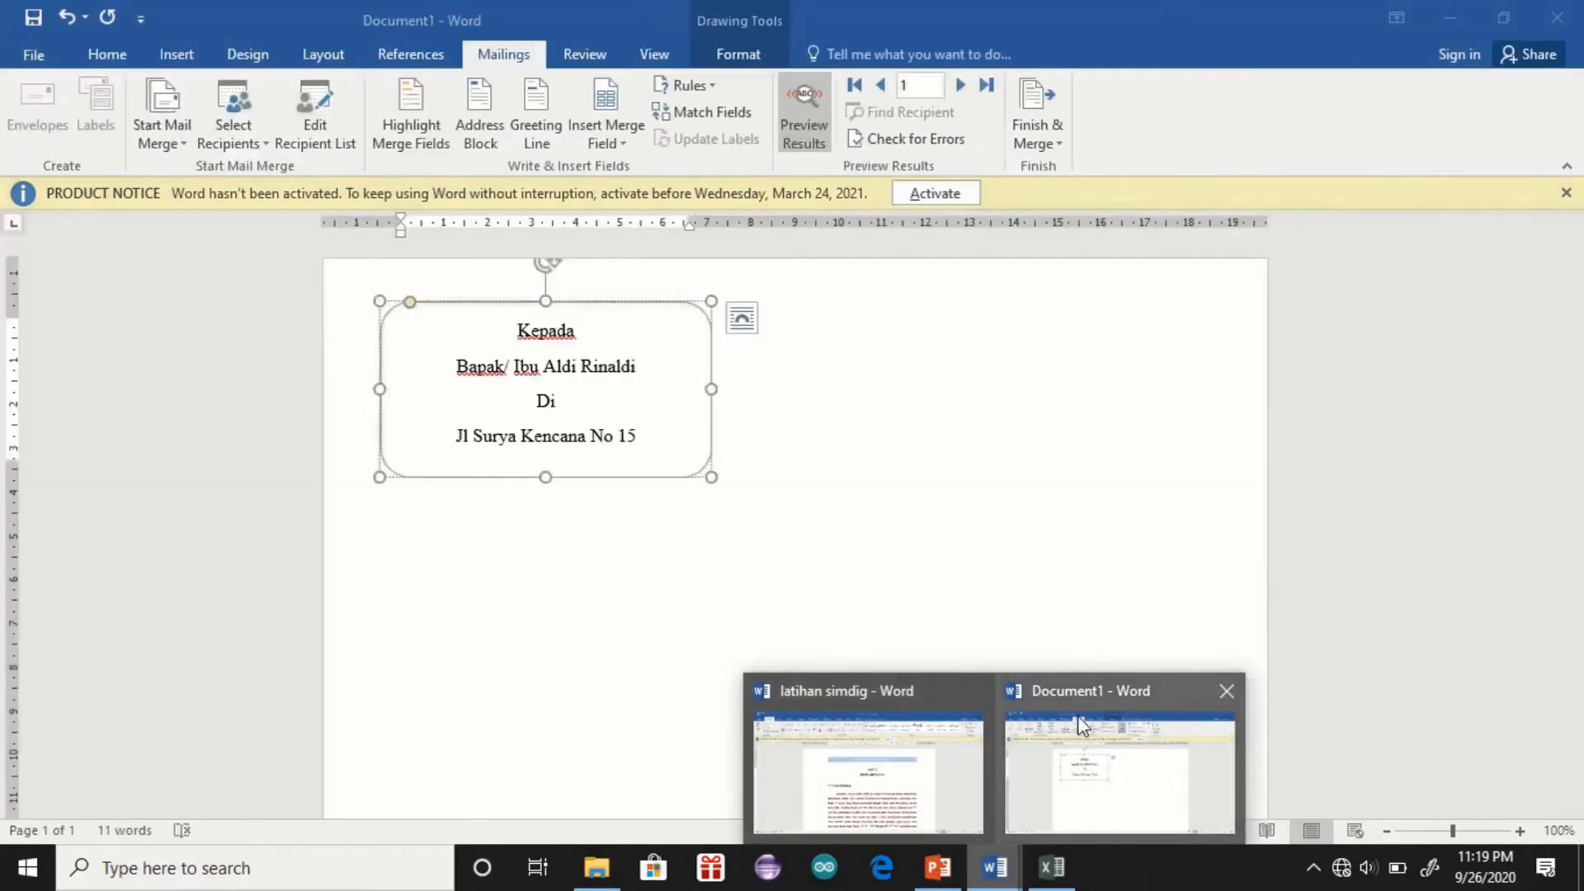
left_click(1077, 715)
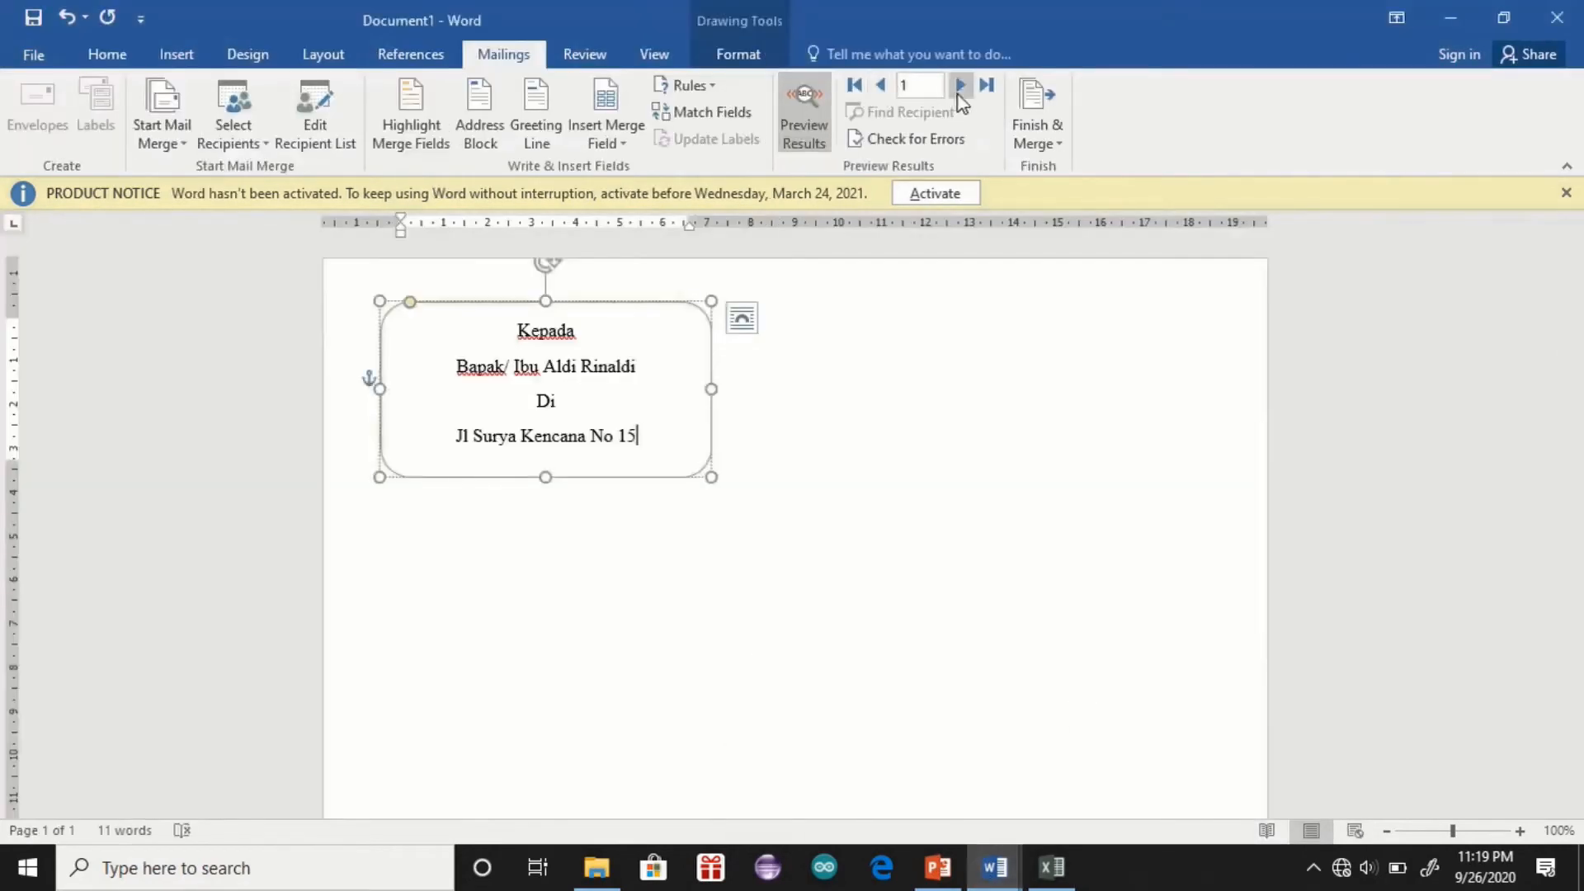
left_click(960, 89)
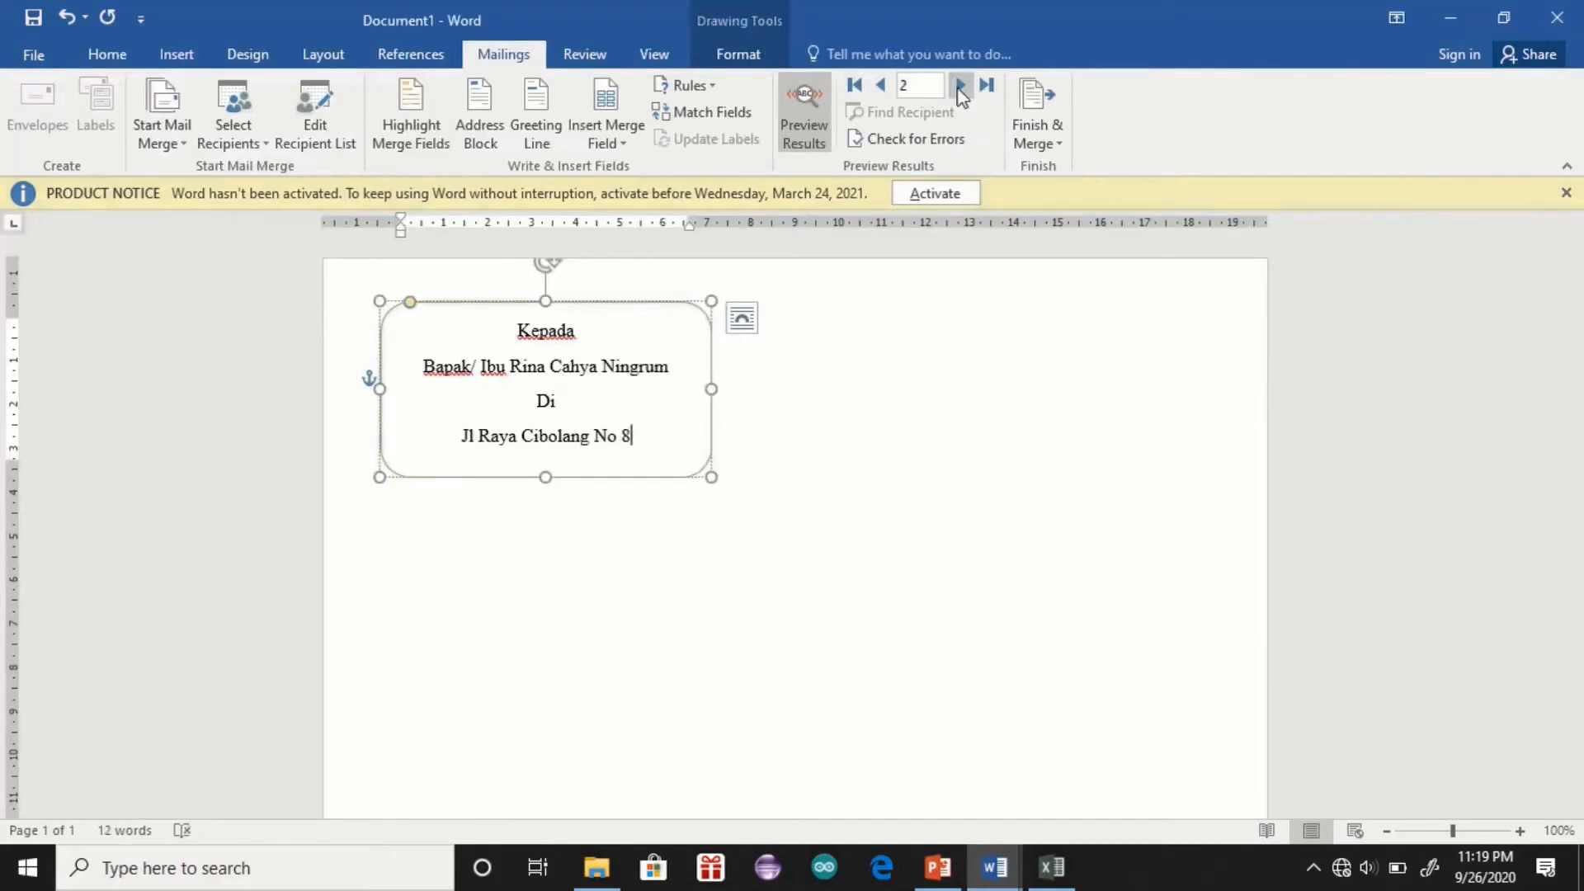
left_click(960, 87)
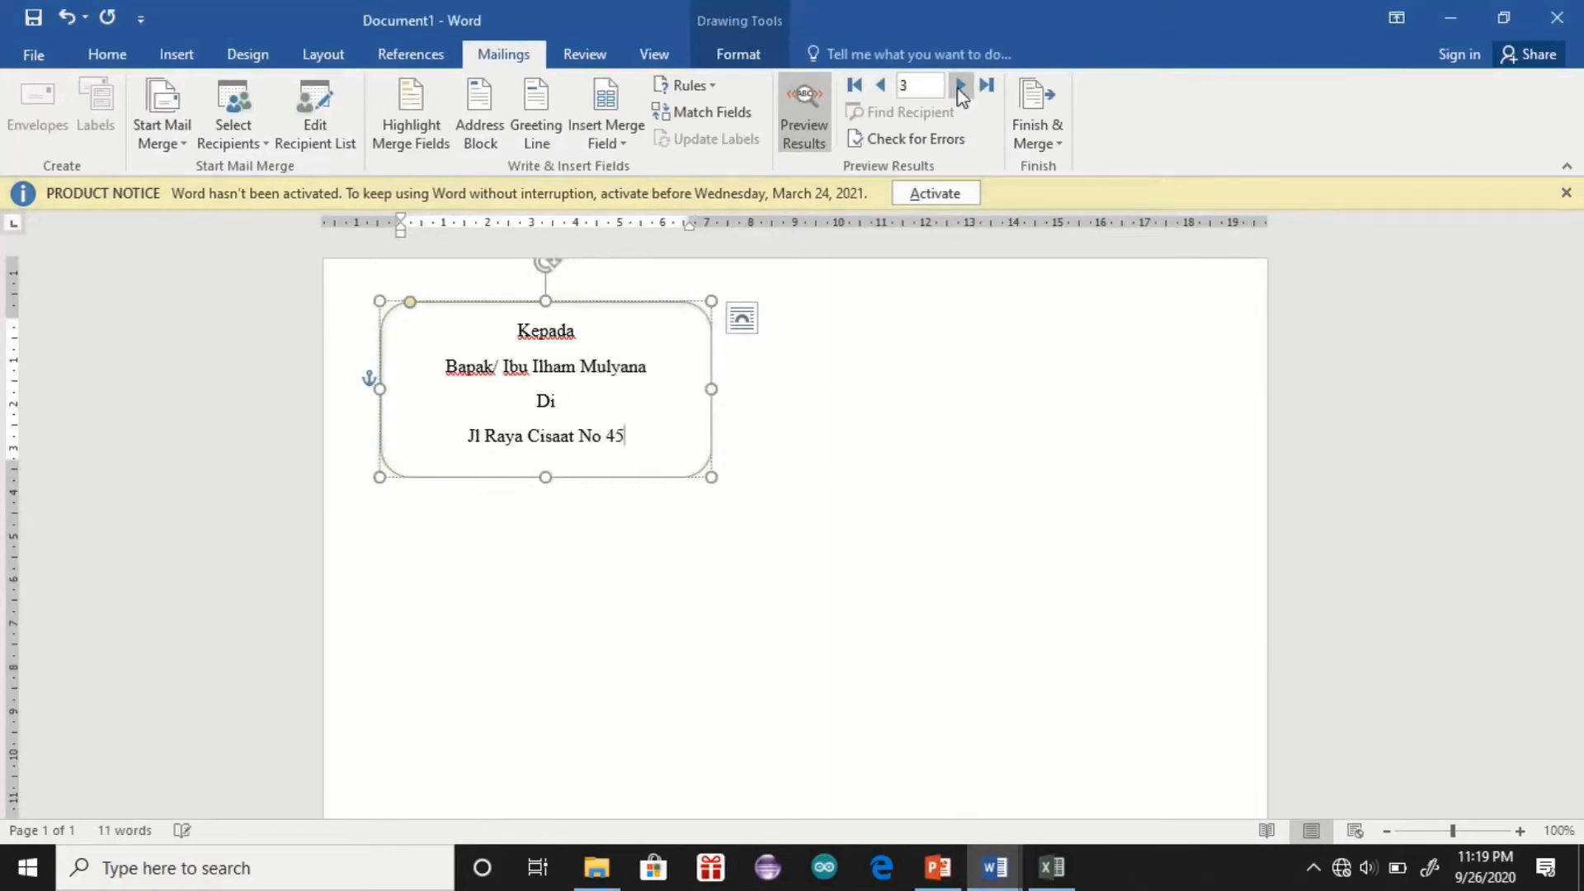
left_click(959, 87)
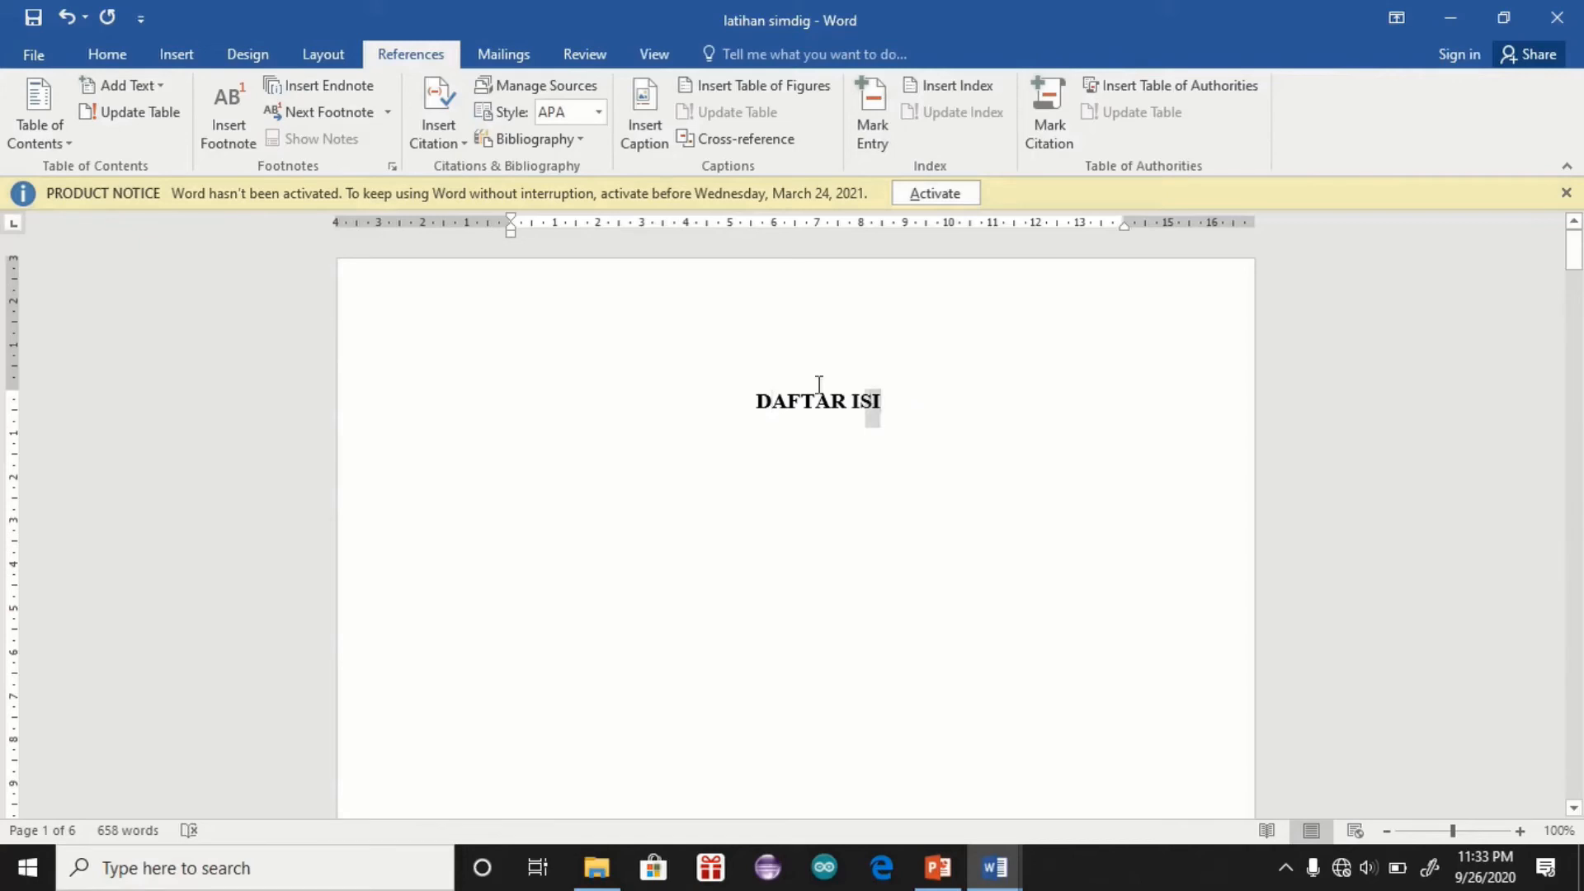
Step: Mark the DAFTAR ISI title in latihan simdig as a Level 1 table of contents entry and center it
left_click_drag(870, 393, 749, 382)
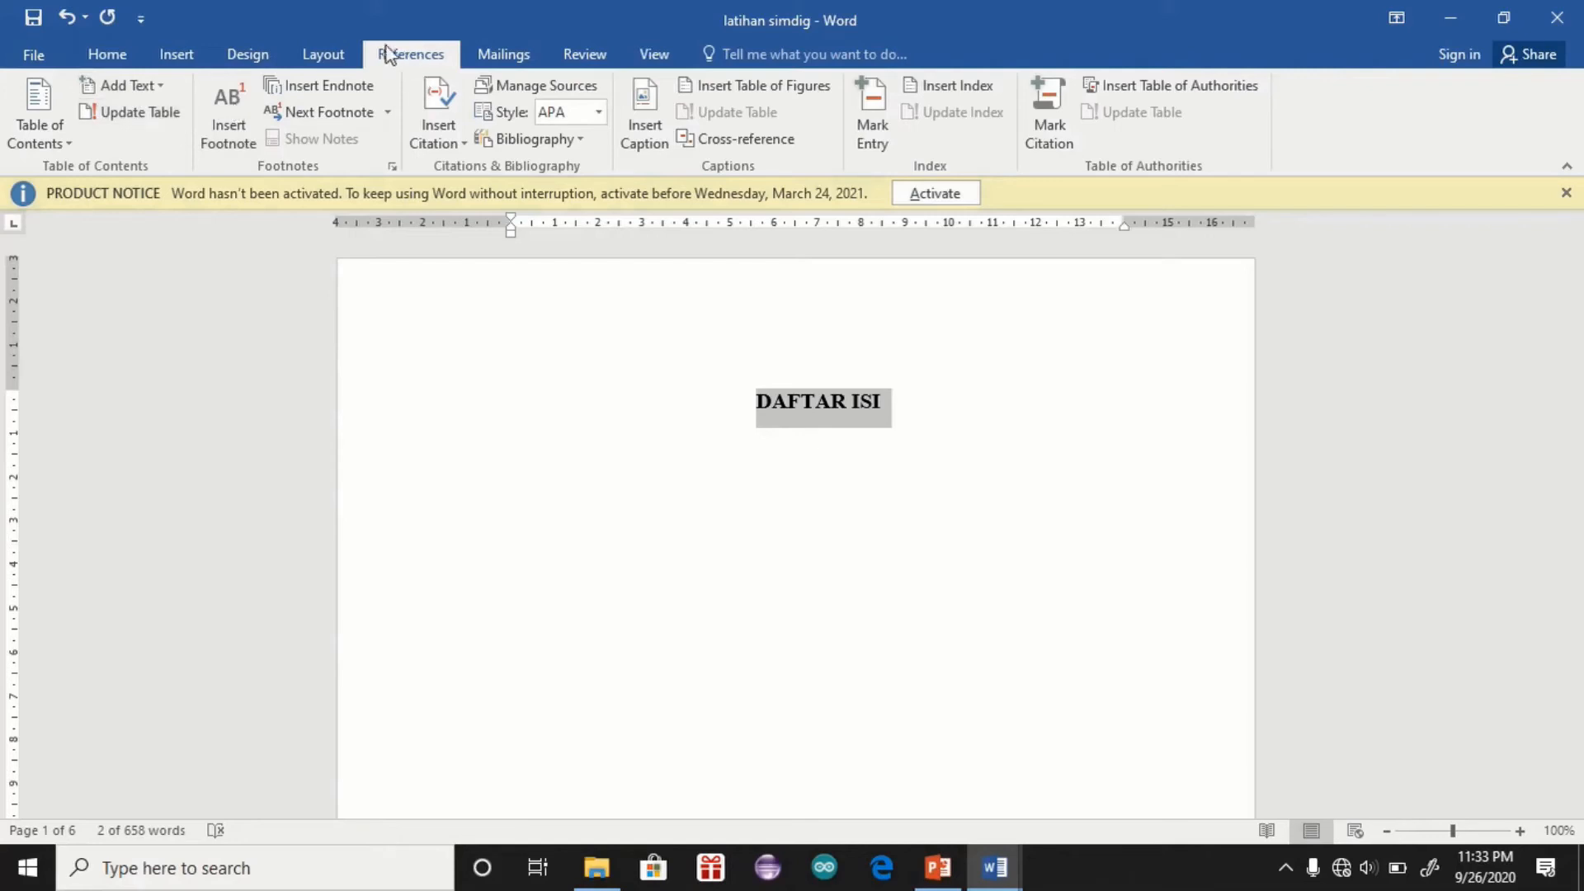
left_click(156, 91)
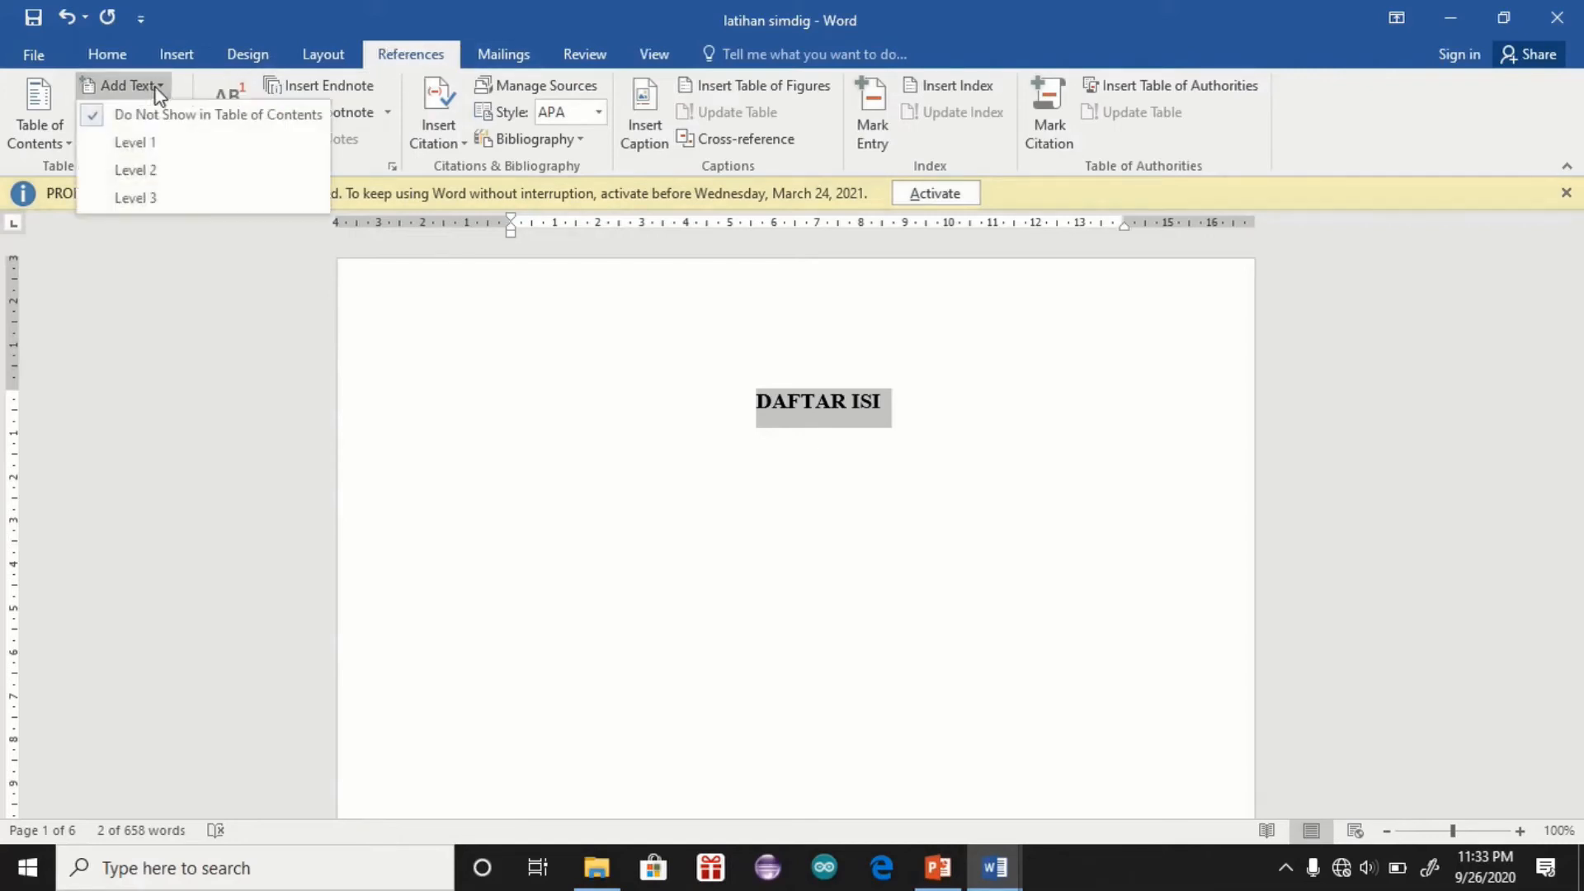
left_click(150, 144)
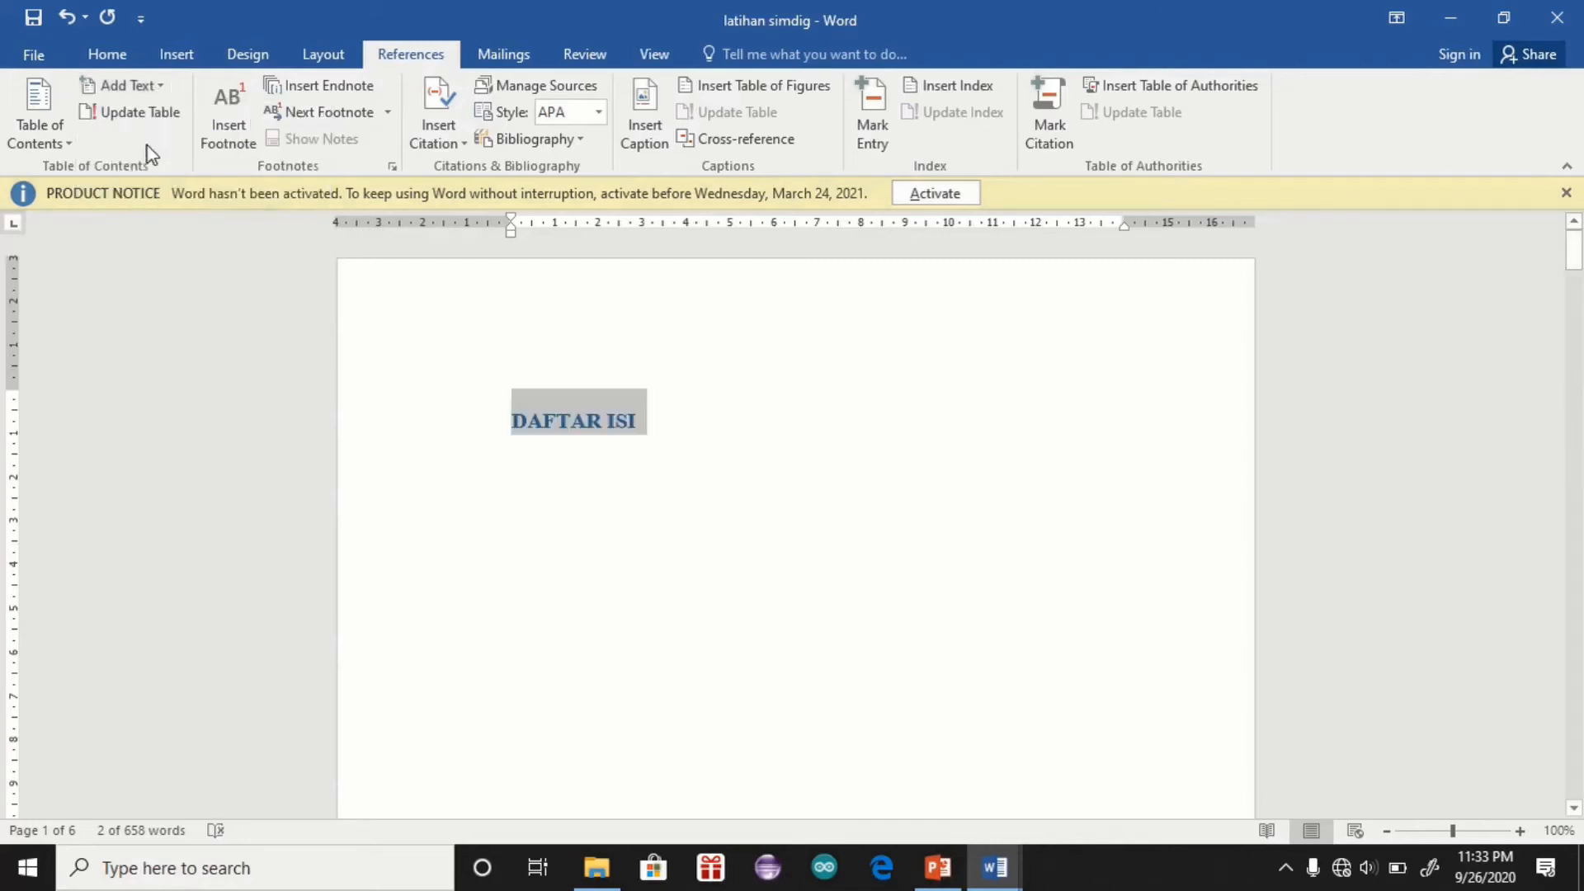
key("ctrl+e")
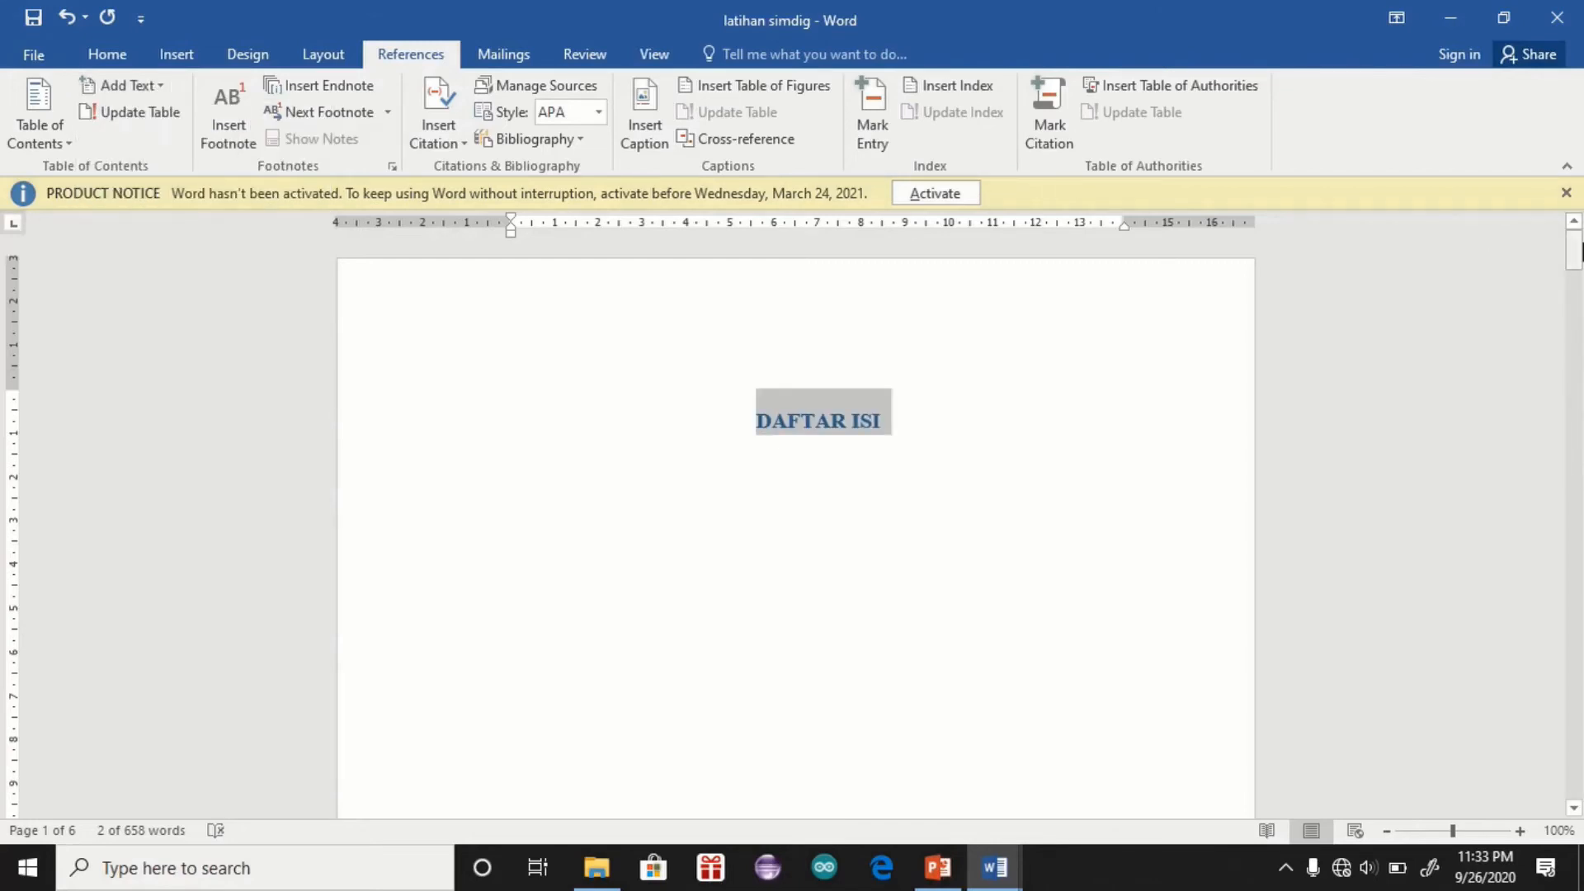
Step: Mark the chapter title BAB I PENDAHULUAN on page 2 as a Level 1 table of contents entry and center it
left_click_drag(1577, 251, 1577, 341)
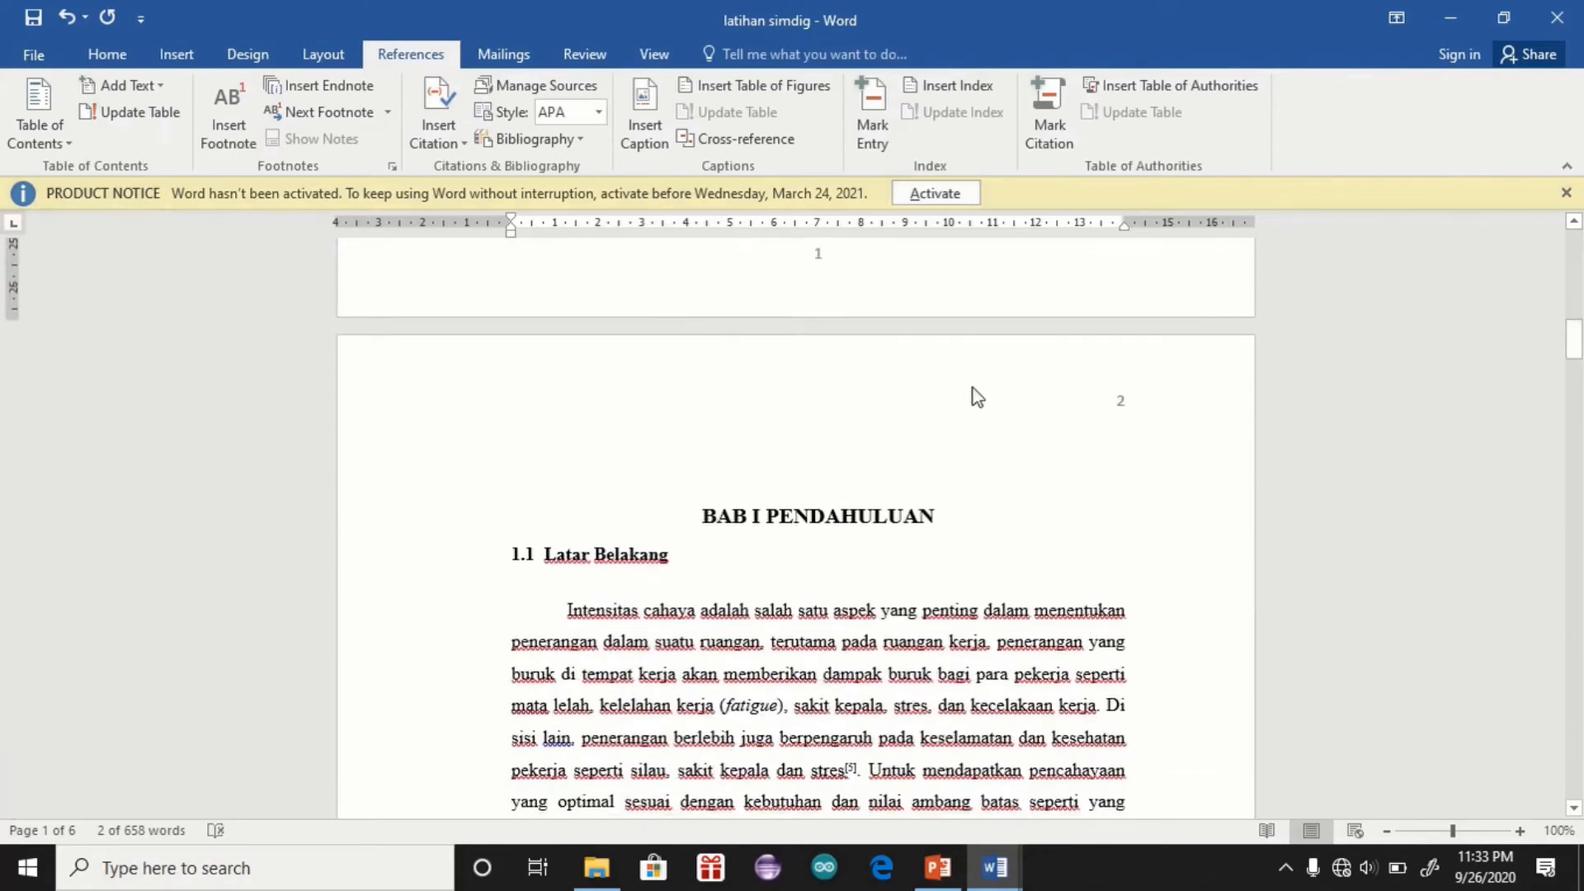
left_click_drag(703, 517, 872, 545)
left_click(764, 520)
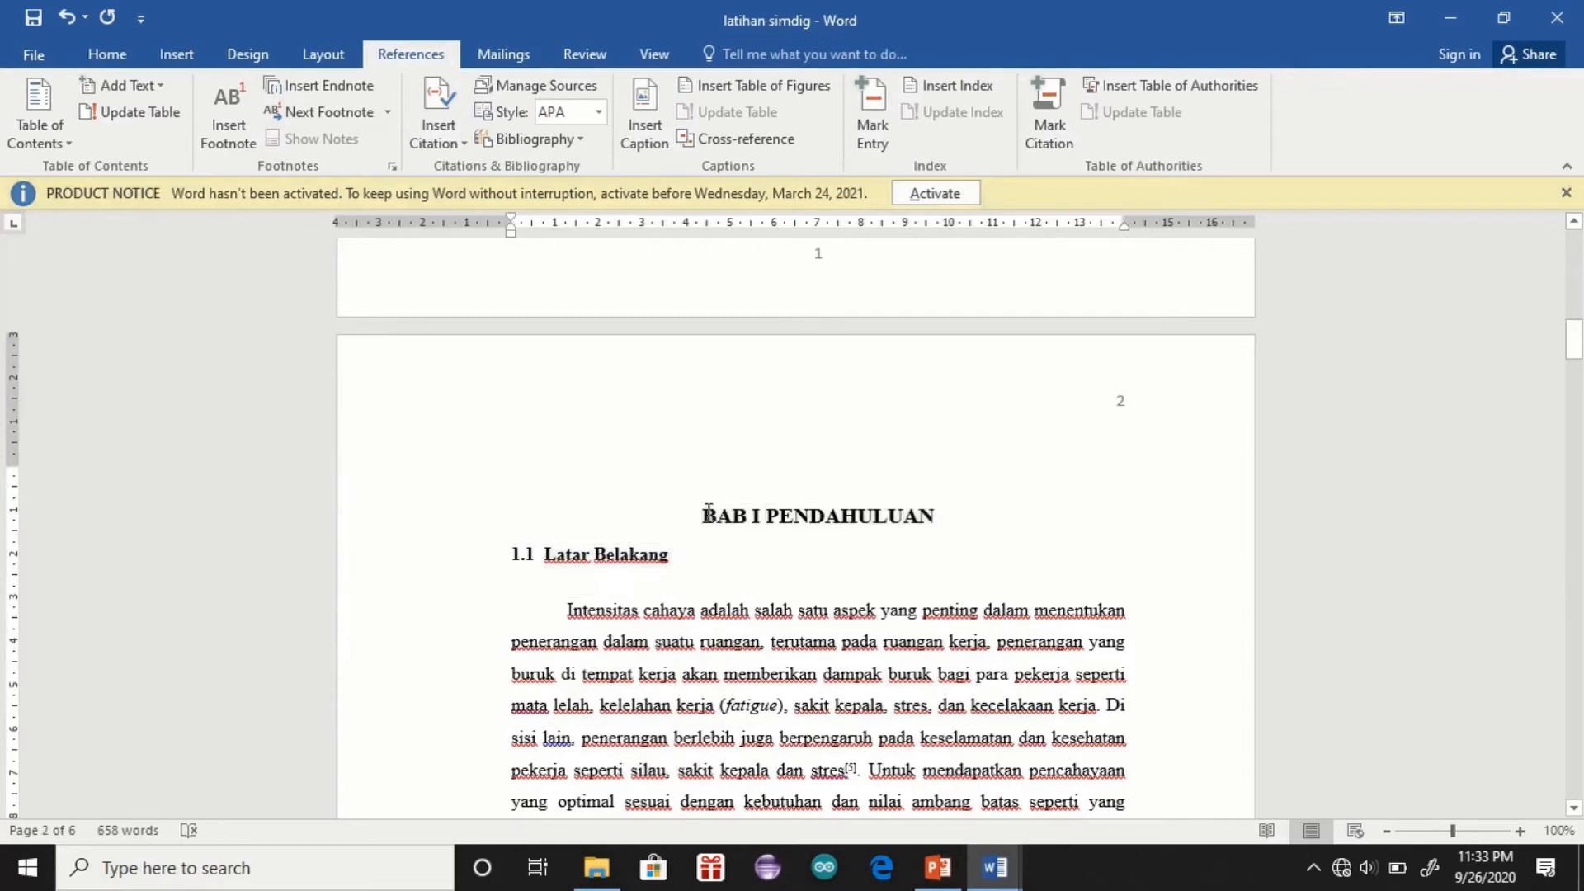
left_click_drag(707, 517, 843, 521)
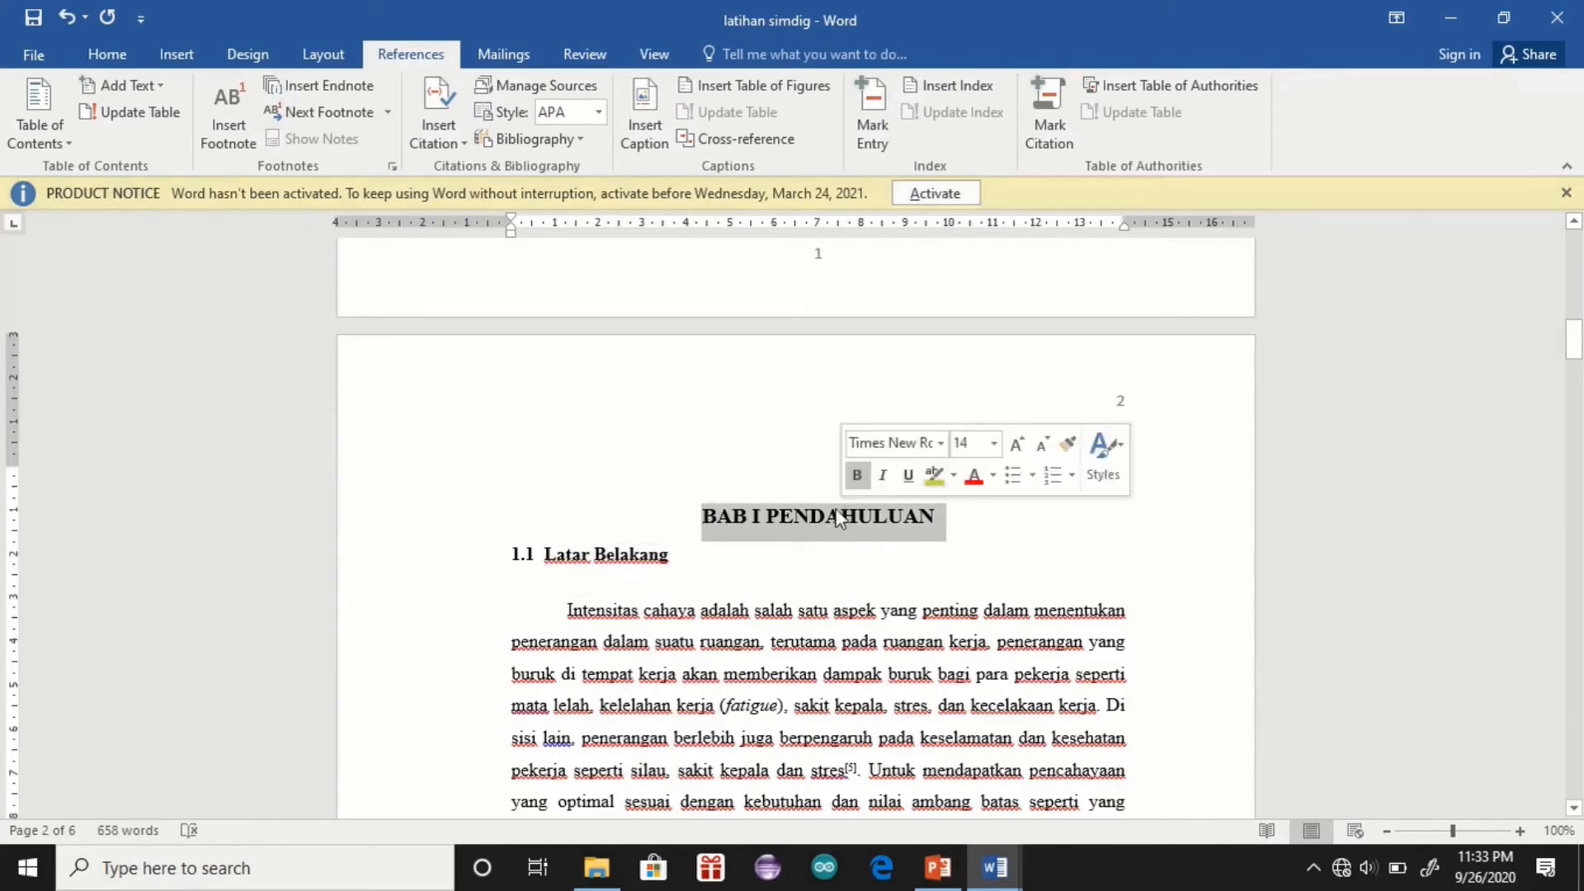
left_click(124, 86)
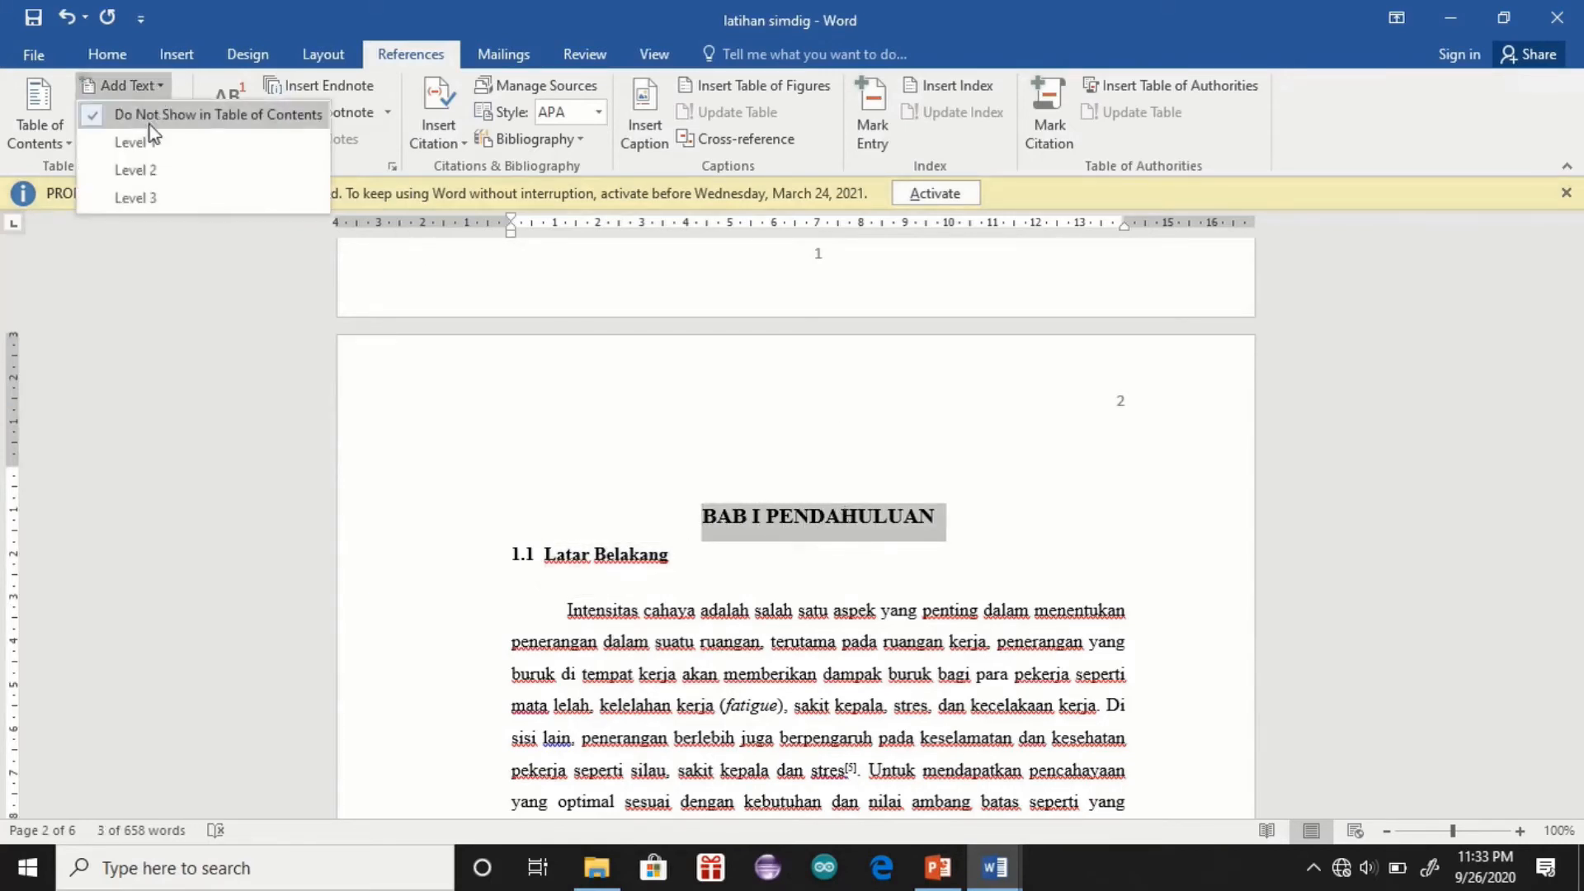
left_click(132, 142)
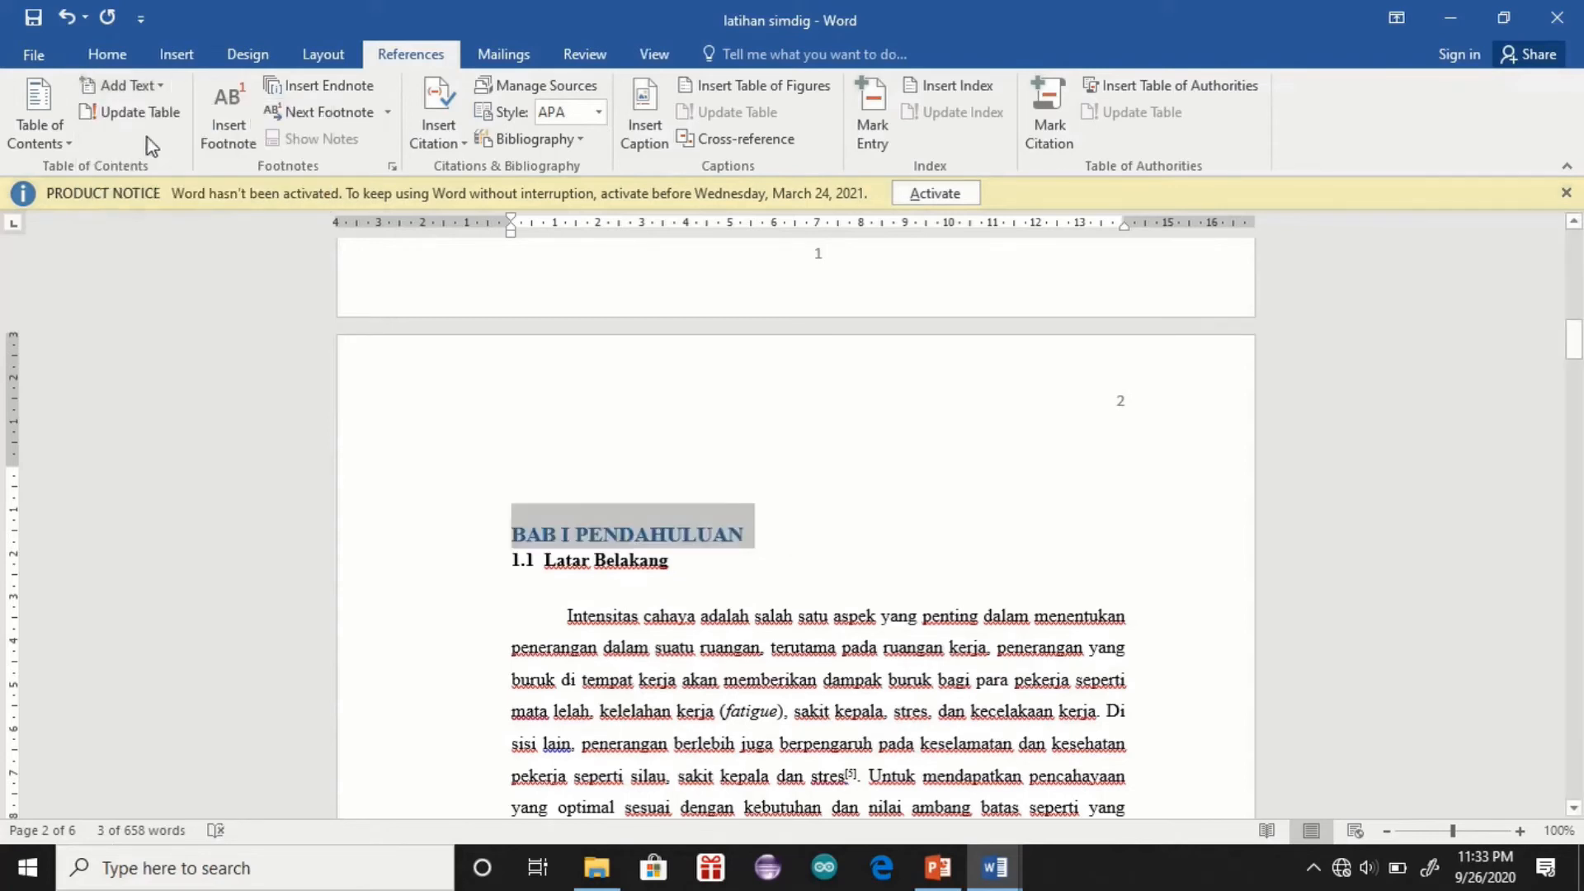
key("ctrl+e")
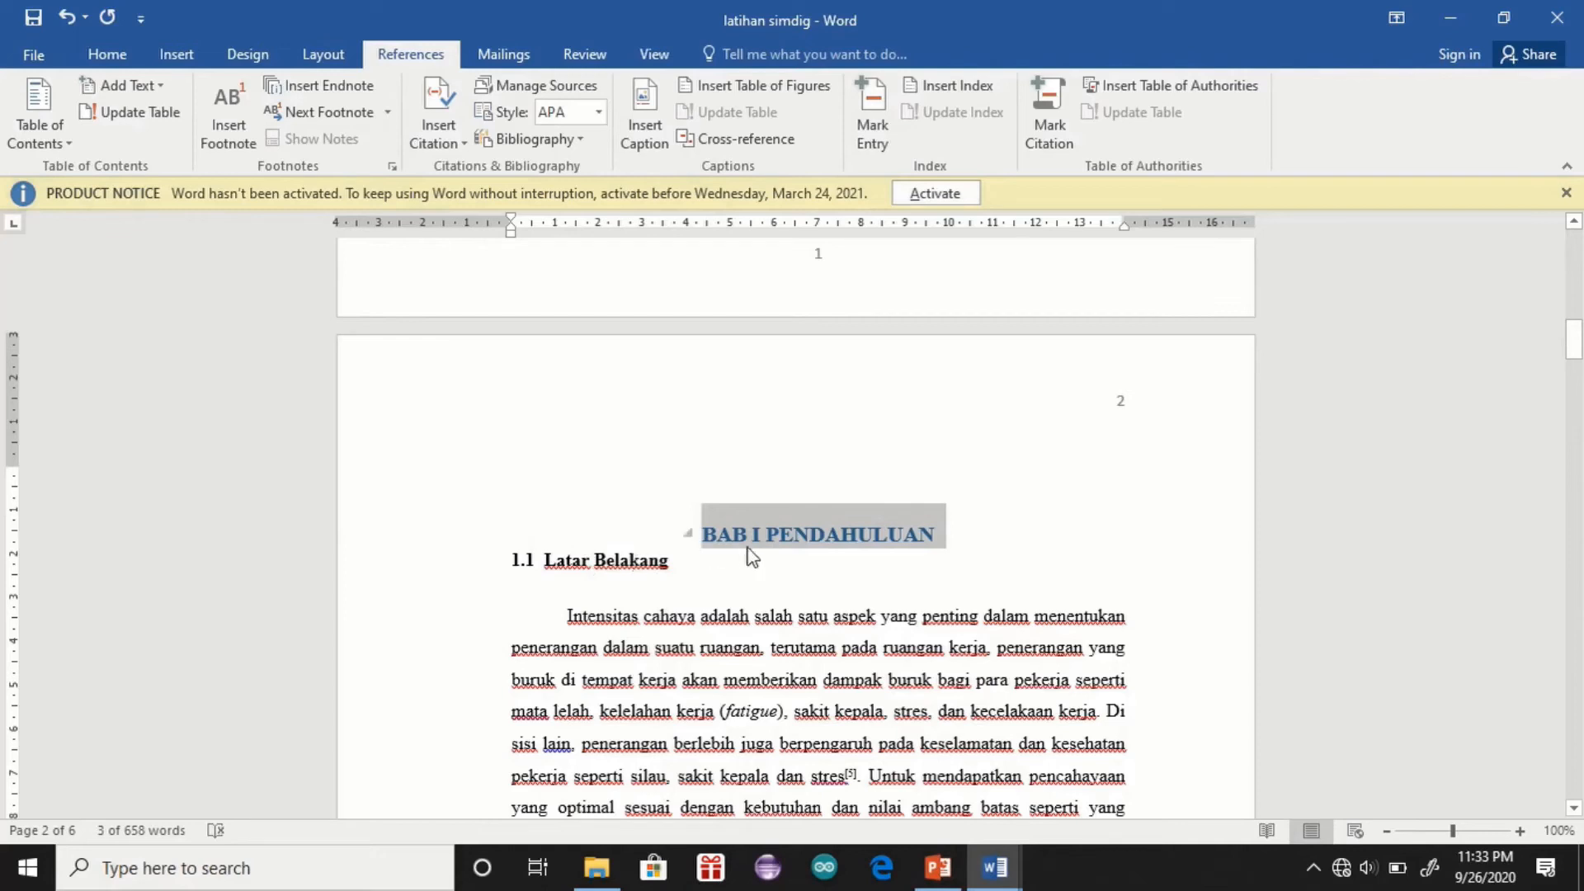
Step: Mark the headings 1.1 Latar Belakang and 1.2 Rumusan Masalah as Level 2 table of contents entries
left_click_drag(674, 562, 527, 559)
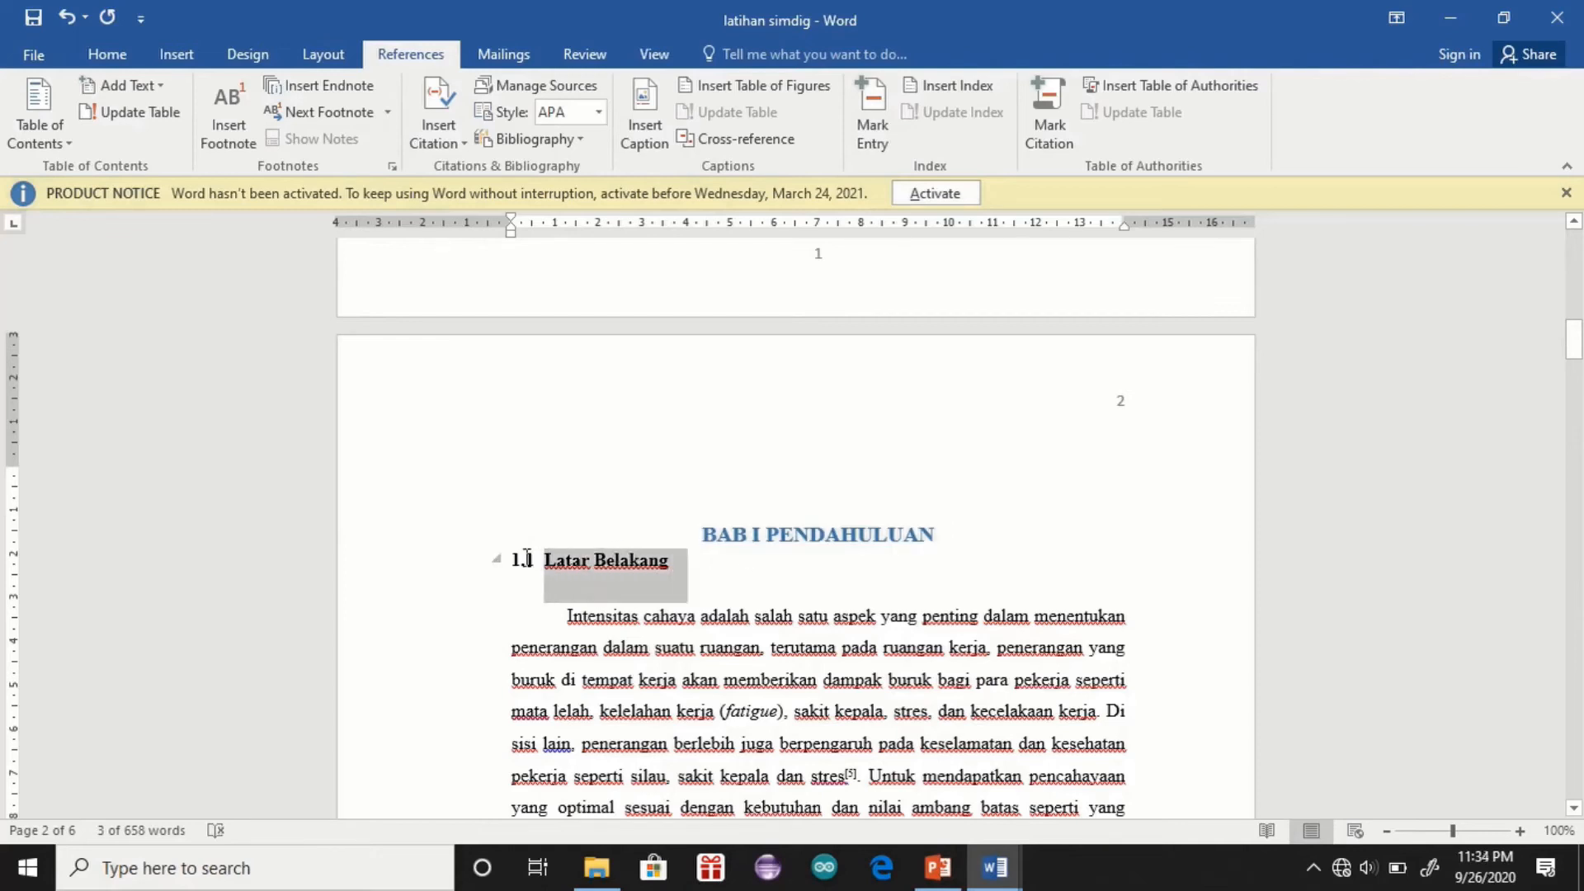
left_click(126, 86)
left_click(134, 175)
left_click_drag(1575, 343, 1576, 441)
triple_click(597, 581)
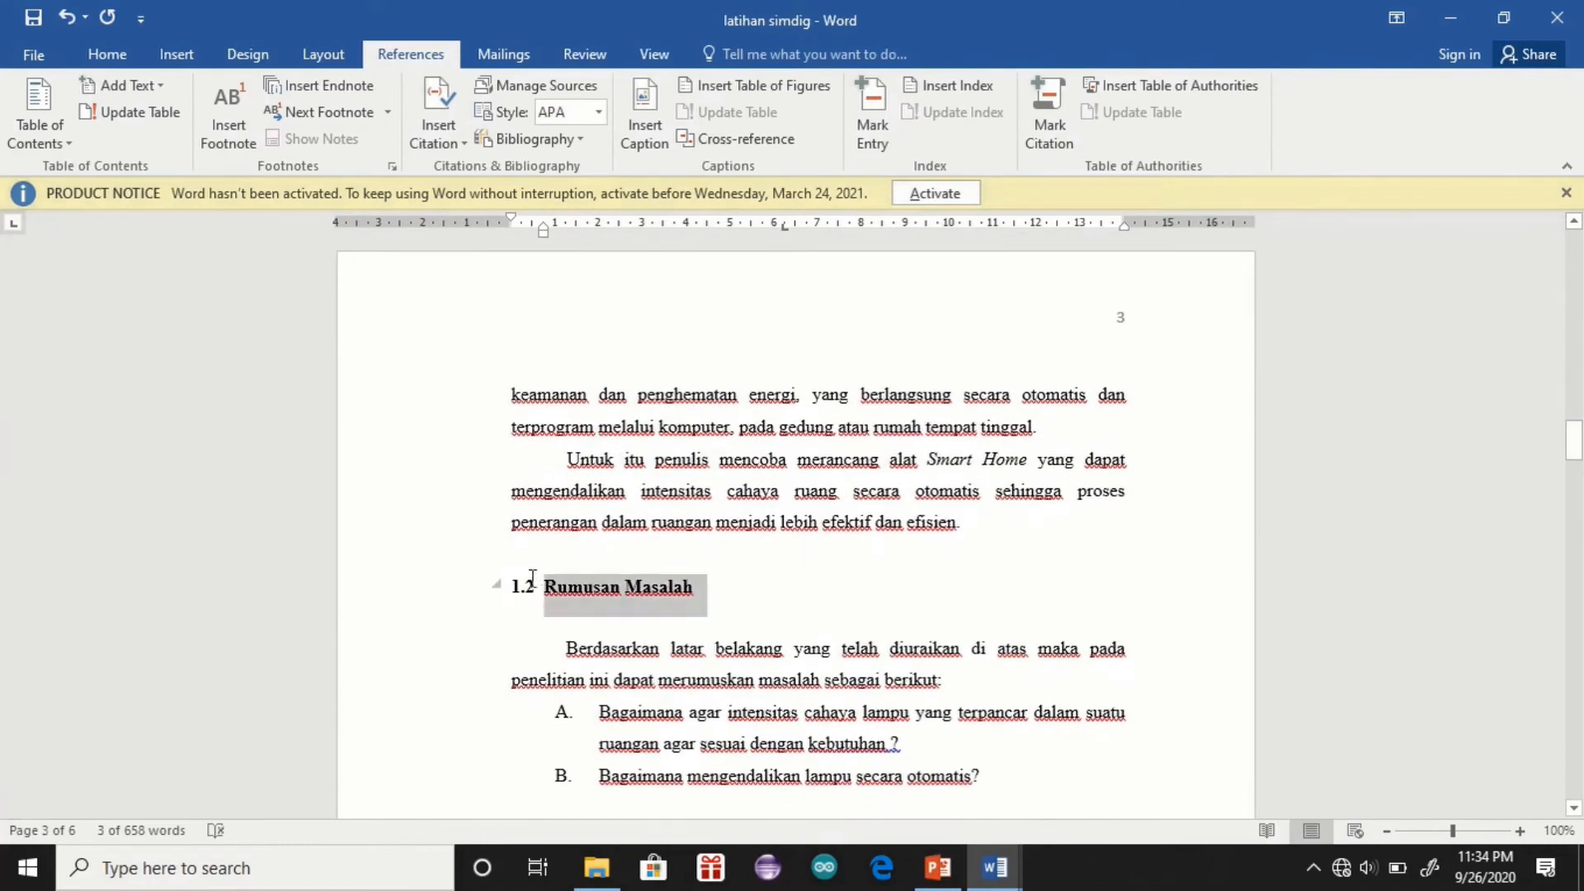
left_click(148, 93)
left_click(148, 169)
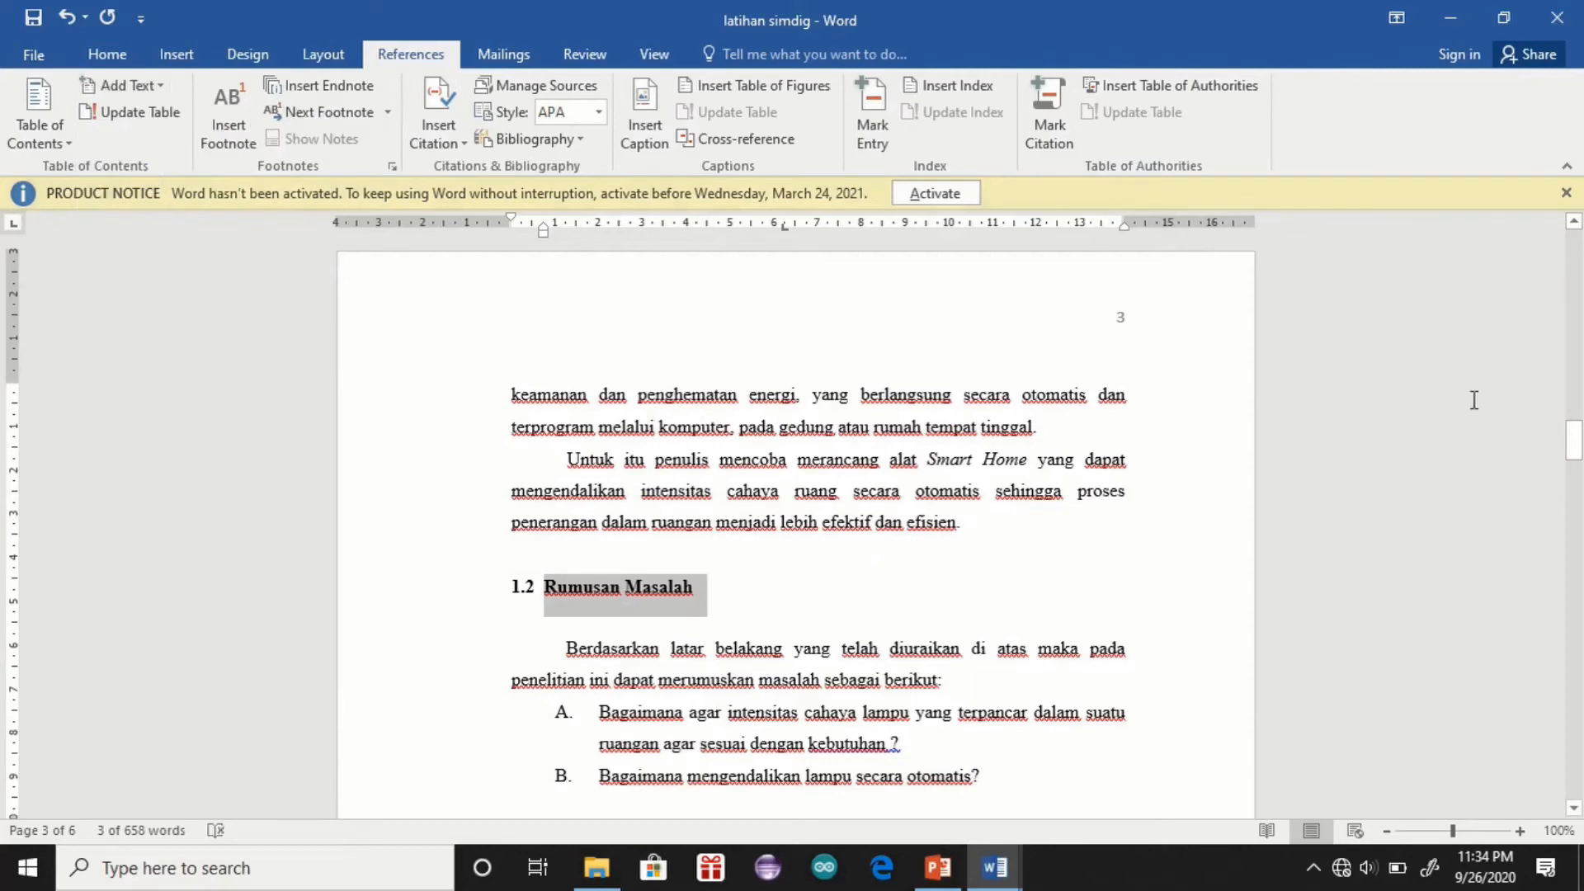
Step: Mark the heading 1.3 Batasan Masalah as a Level 2 table of contents entry
left_click_drag(1576, 450, 1577, 493)
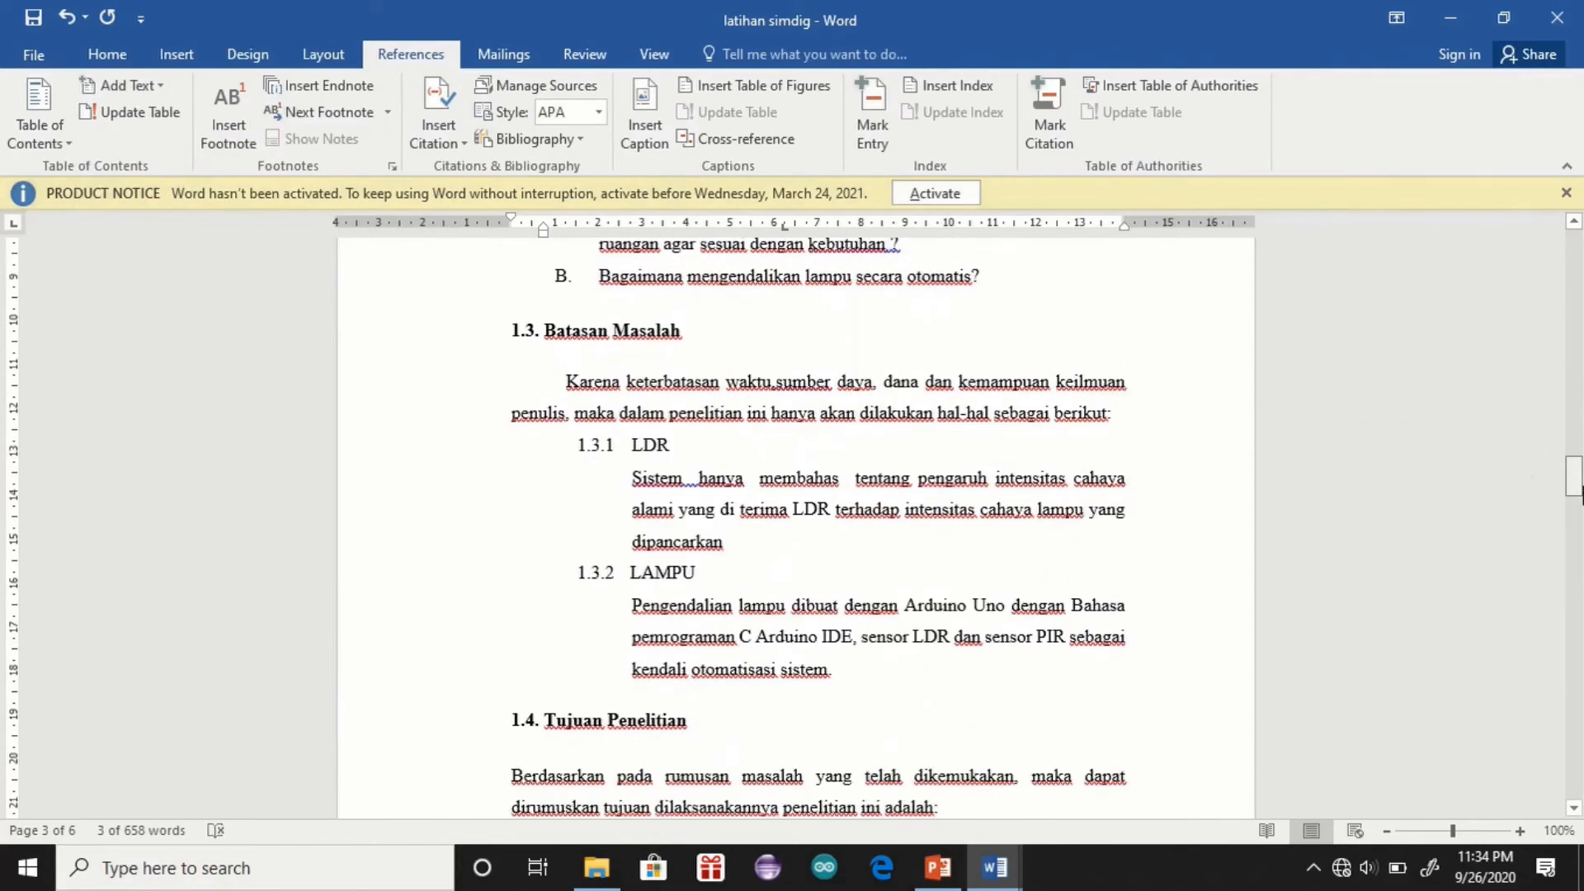
left_click_drag(695, 328, 537, 331)
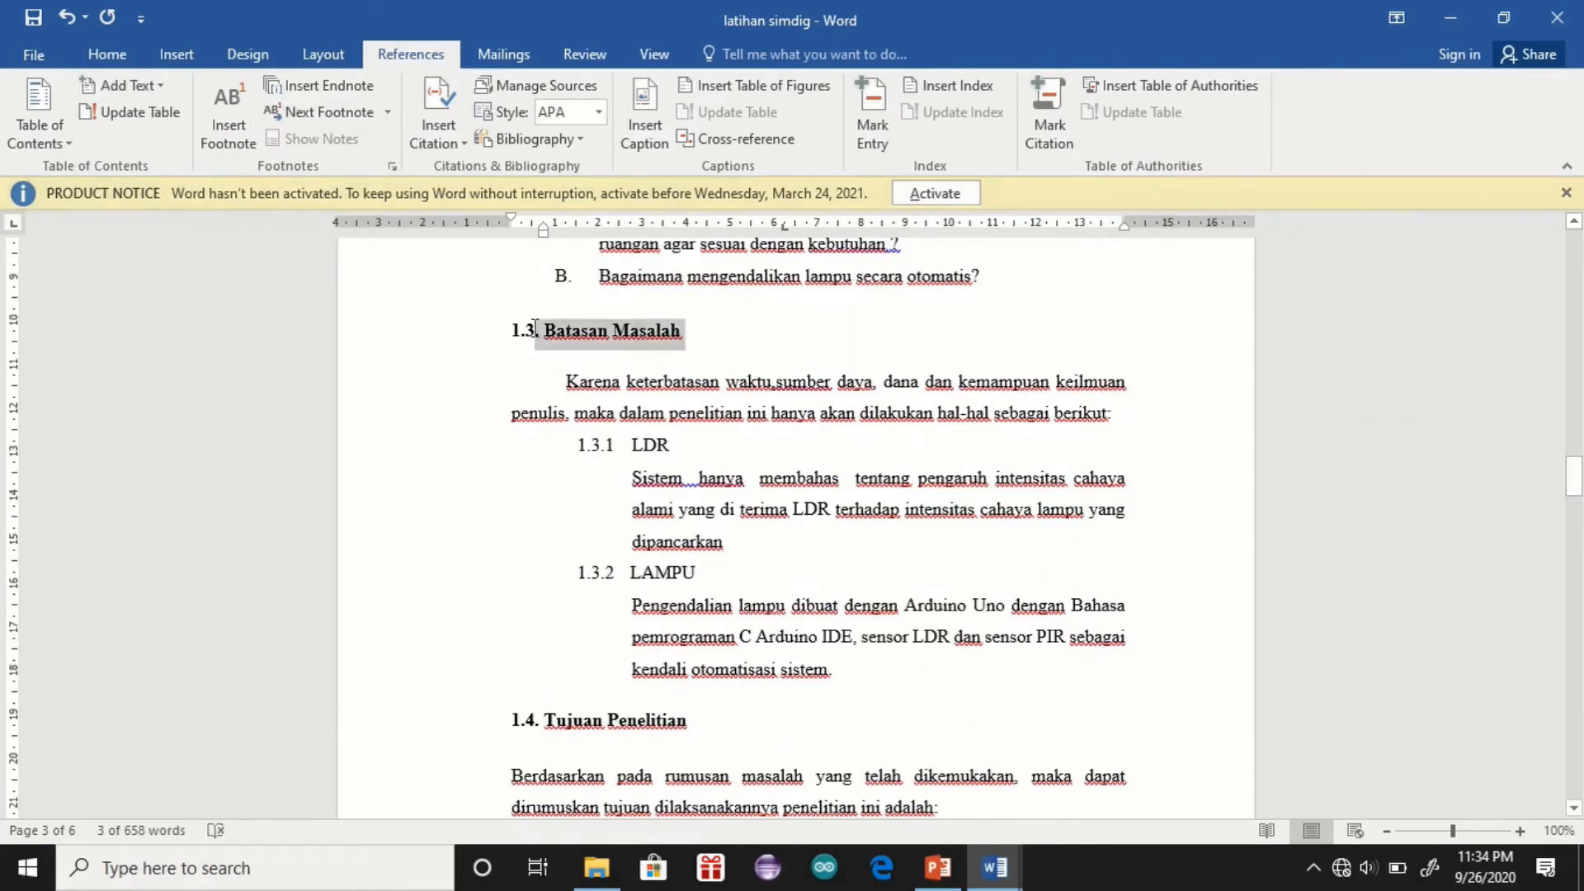
left_click(136, 86)
left_click(150, 166)
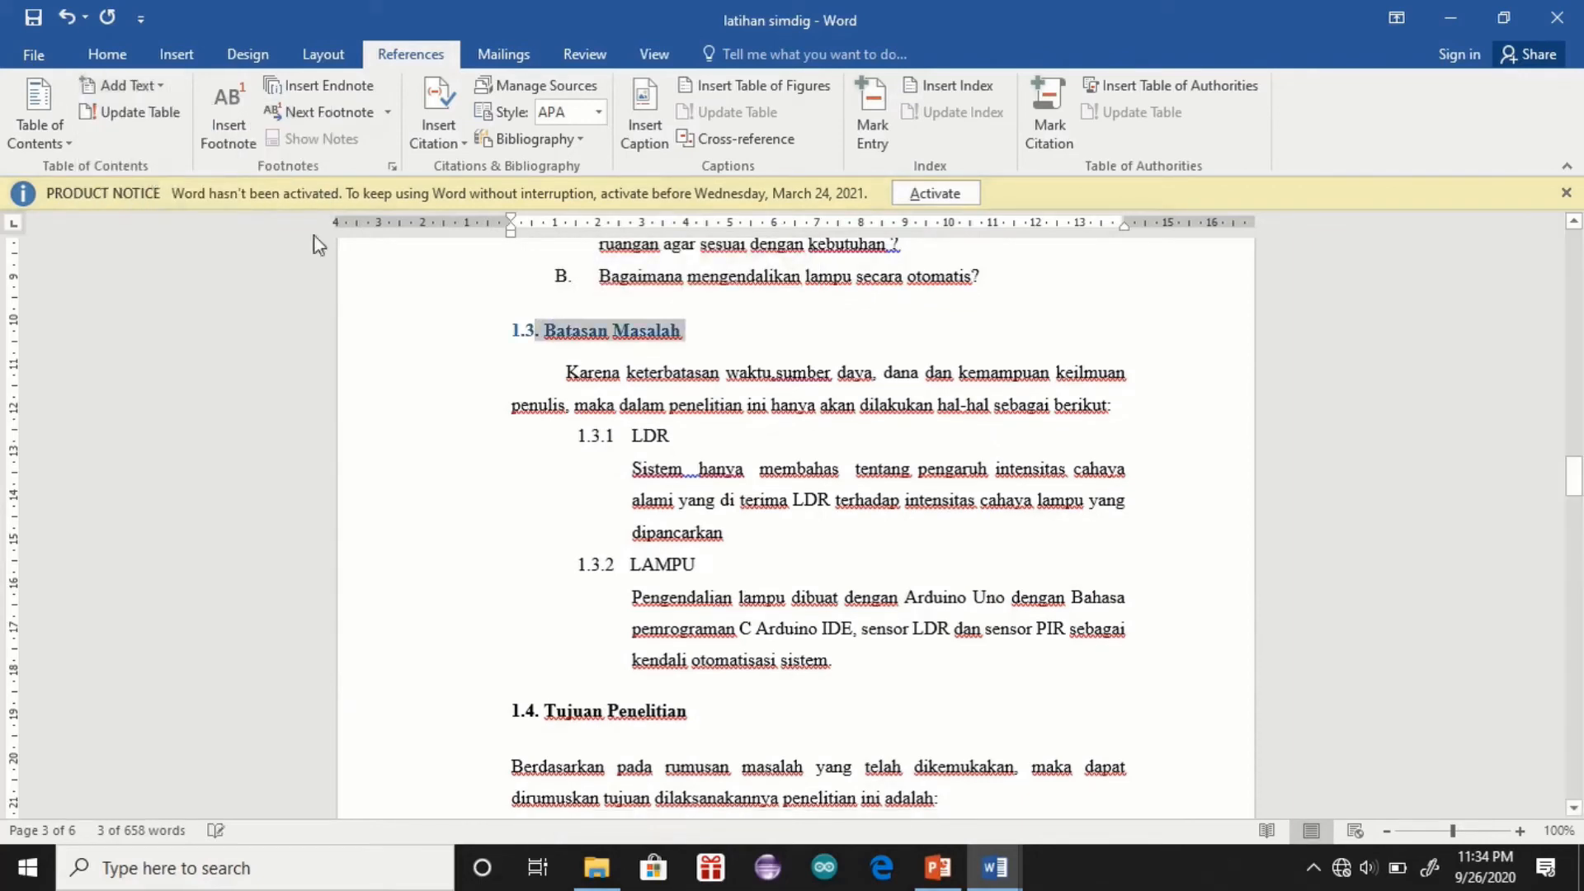
Step: Mark the subheadings 1.3.1 LDR and 1.3.2 LAMPU as Level 3 table of contents entries
left_click_drag(686, 435, 575, 443)
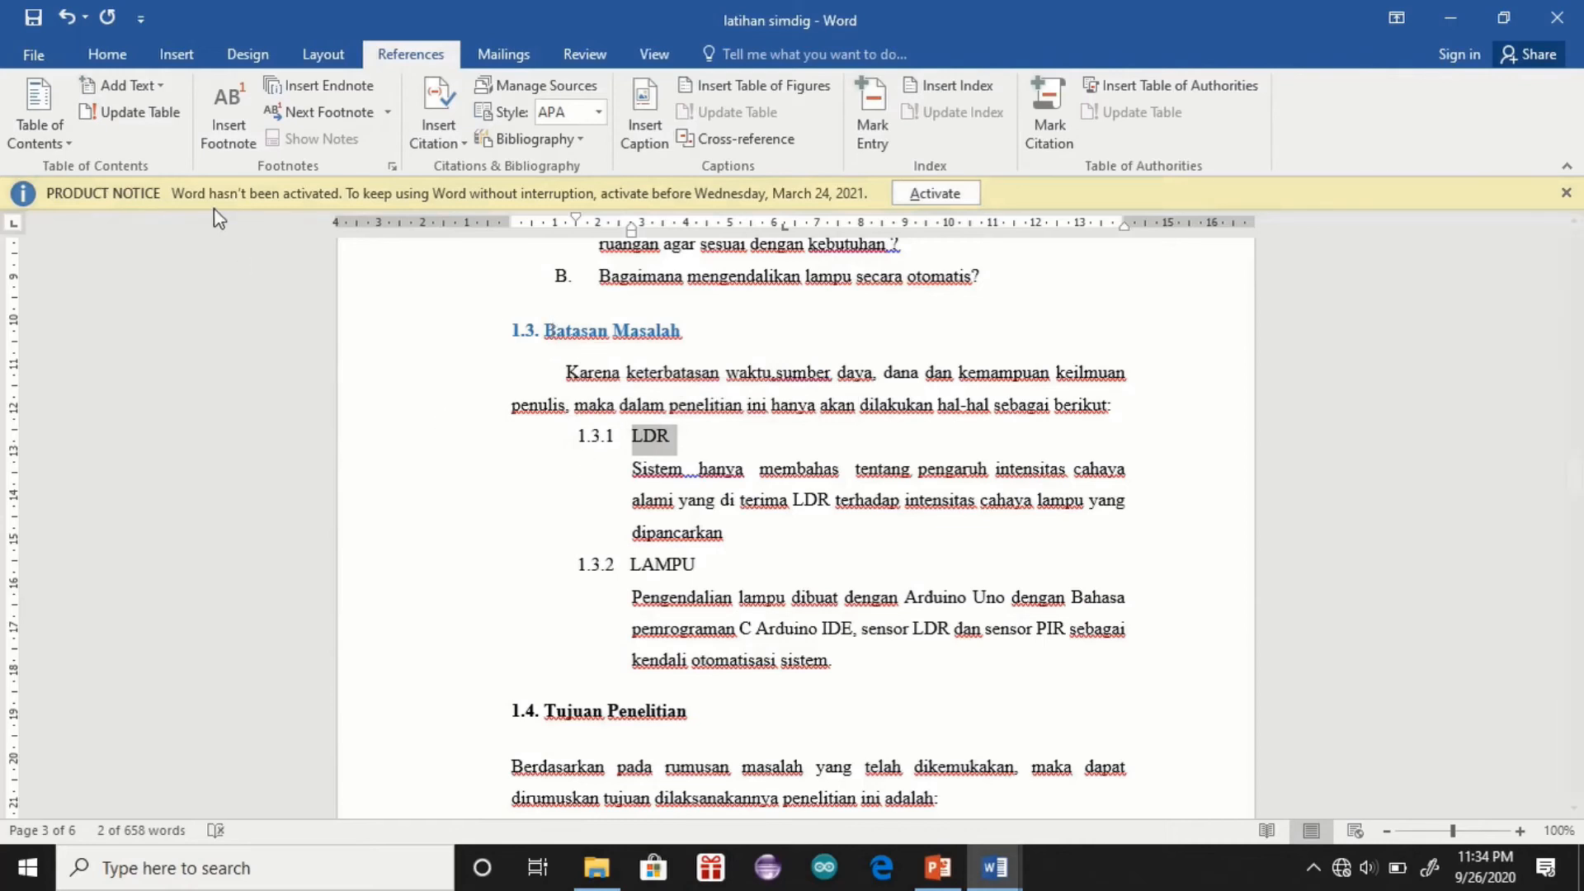
left_click(157, 93)
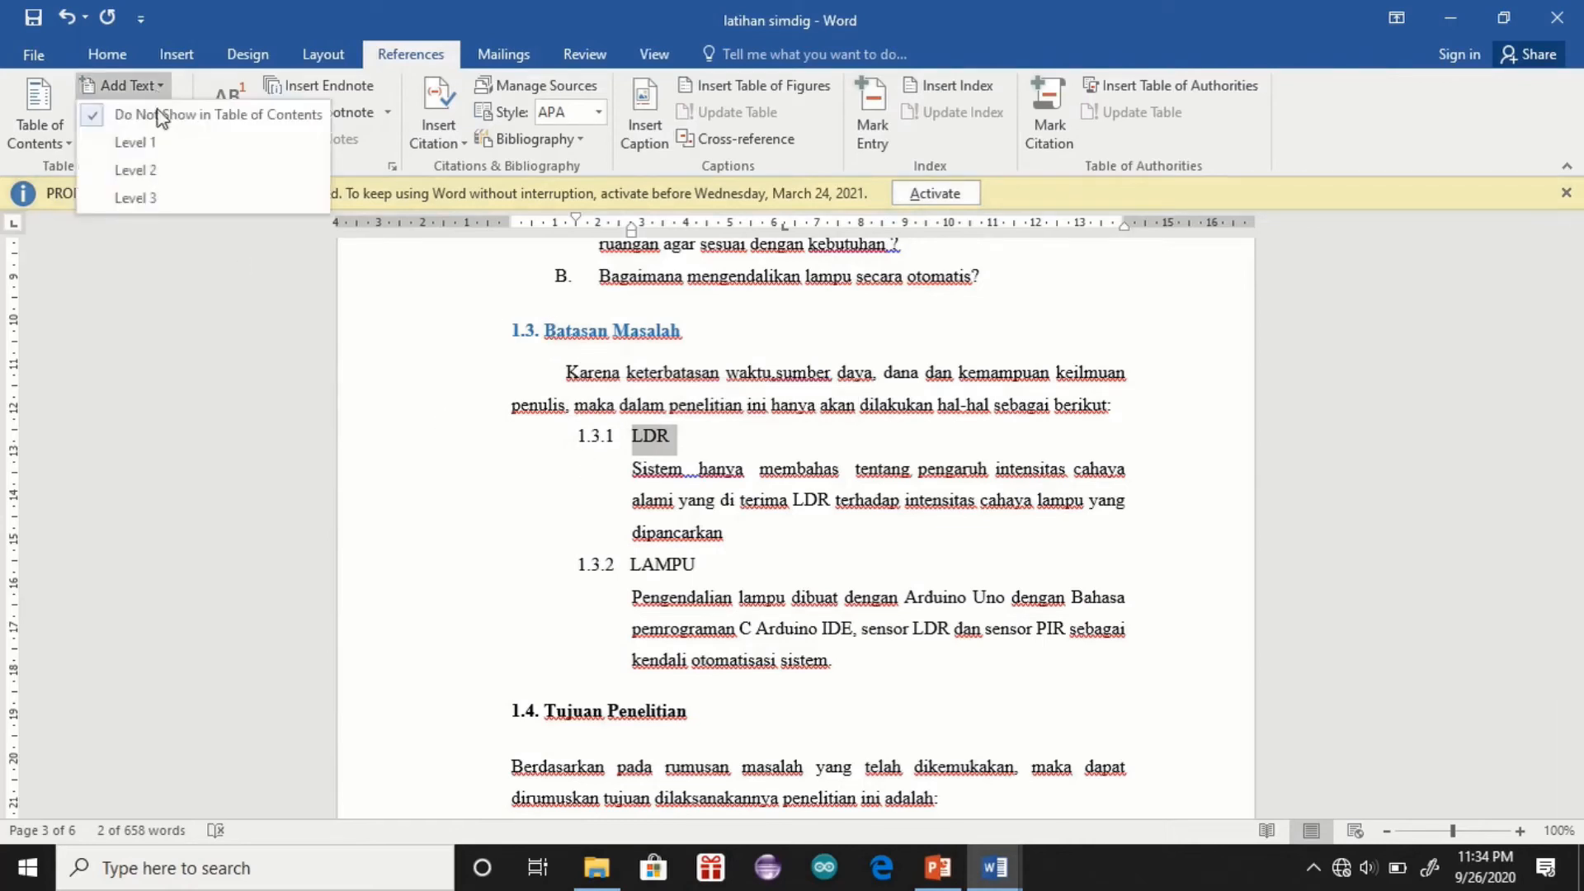
left_click(168, 204)
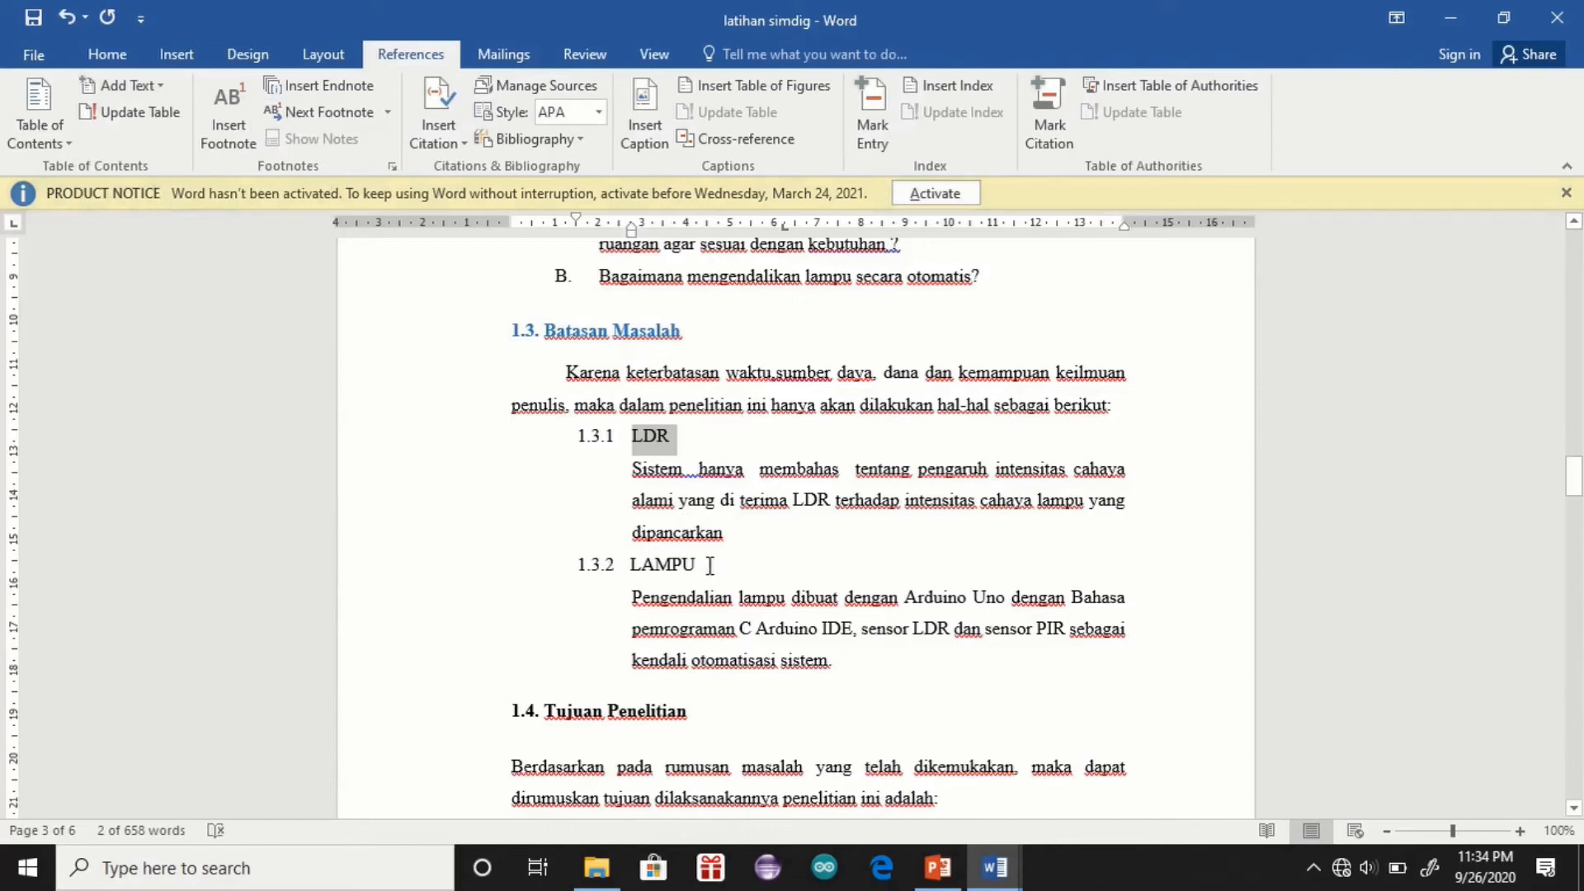
left_click_drag(709, 573, 611, 557)
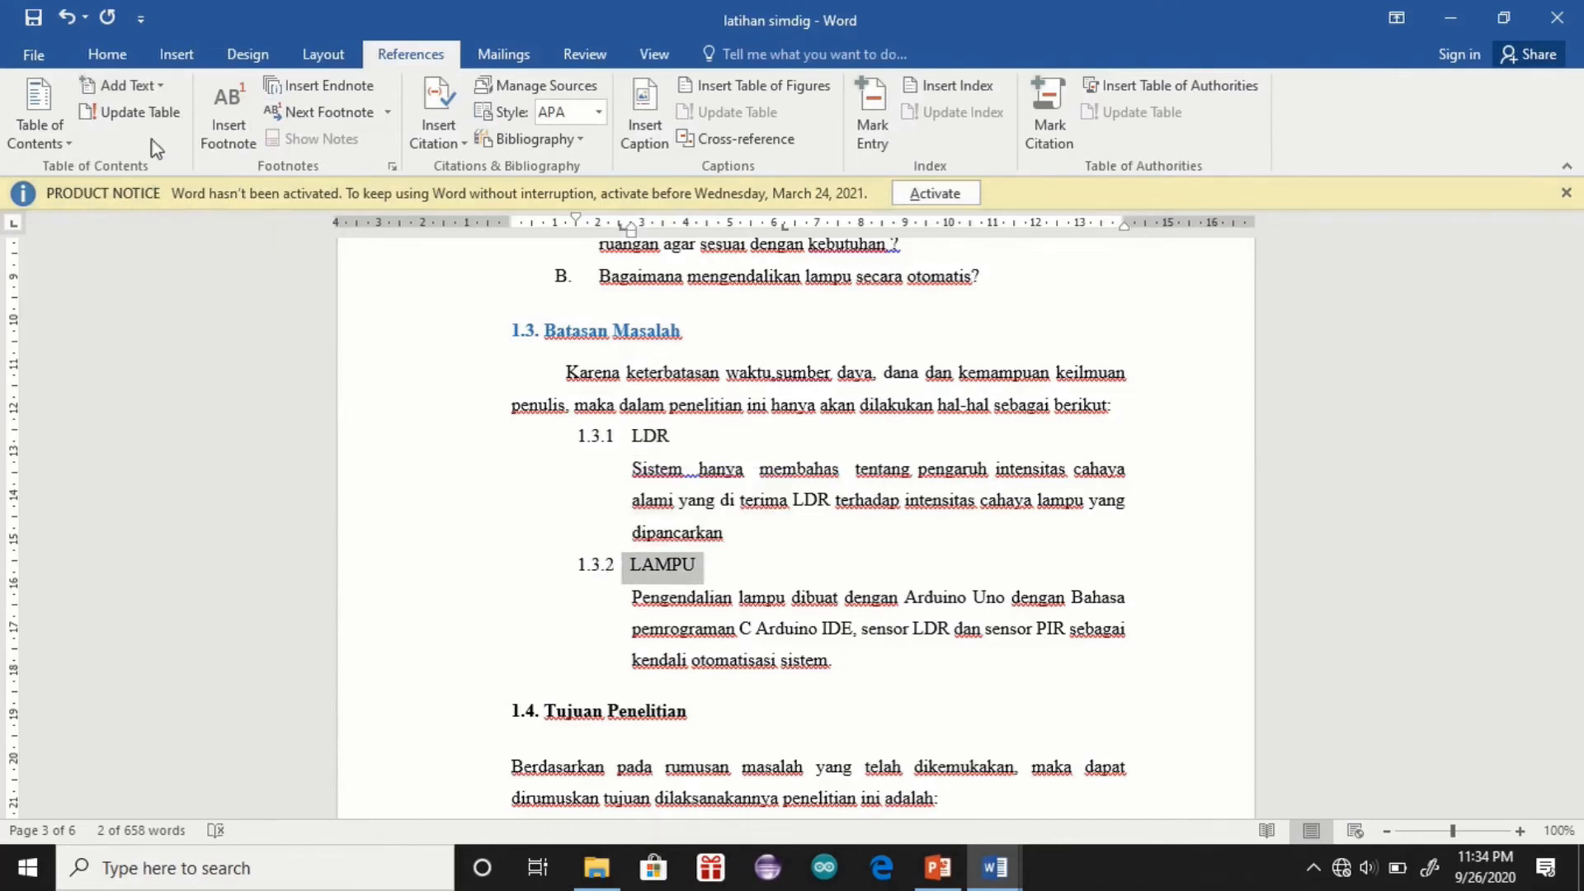
left_click(125, 87)
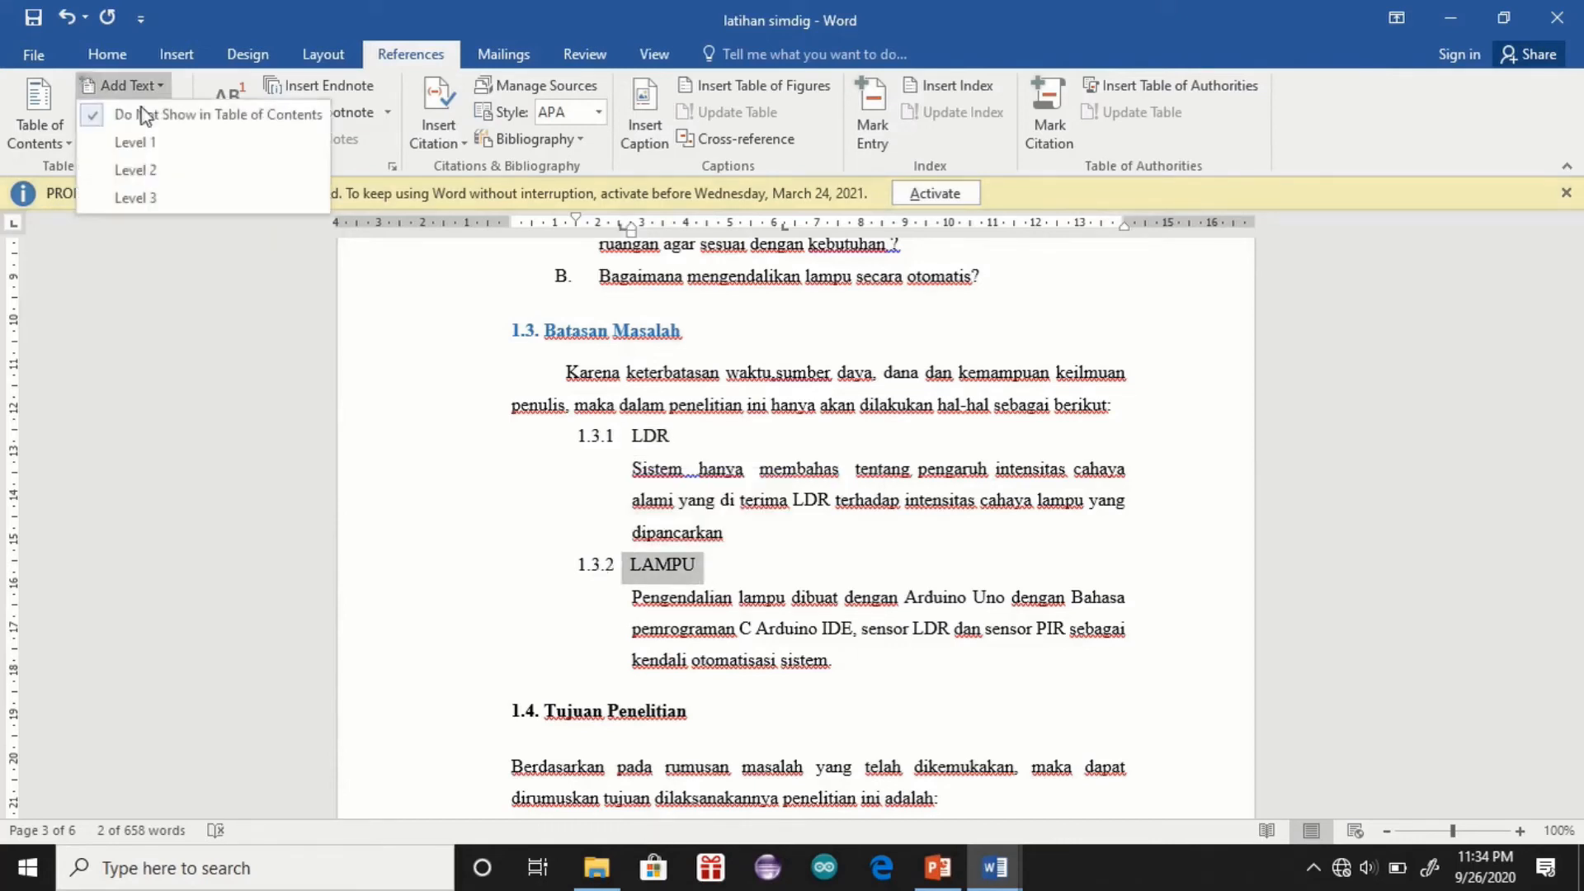
left_click(155, 198)
Step: Mark the heading 1.4 Tujuan Penelitian as a Level 2 table of contents entry
left_click_drag(1576, 487, 984, 371)
left_click_drag(710, 396, 478, 368)
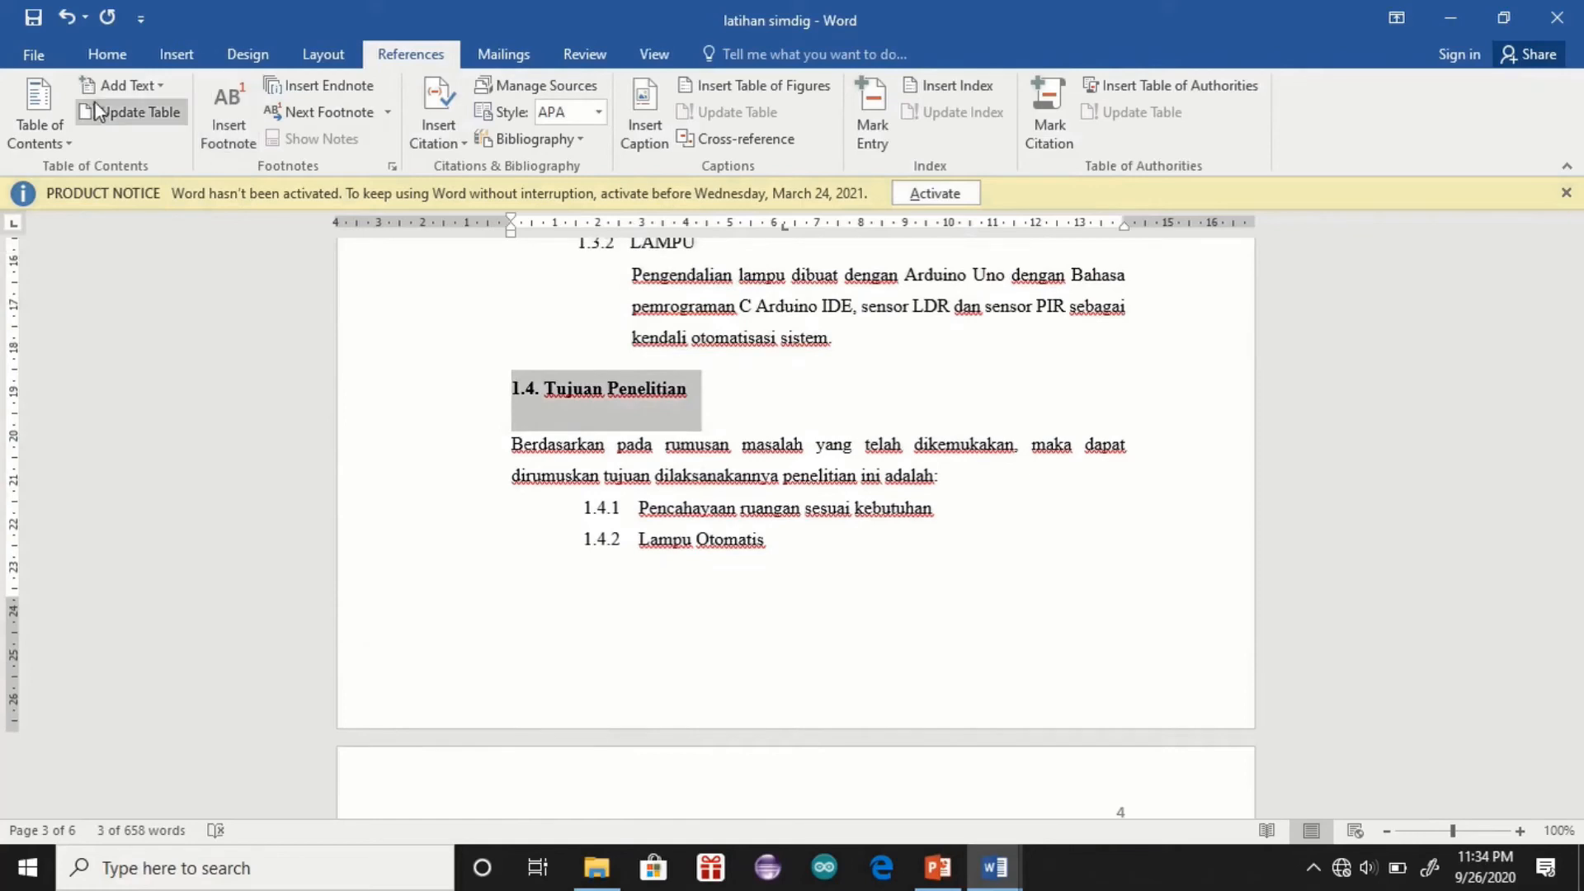
left_click(130, 85)
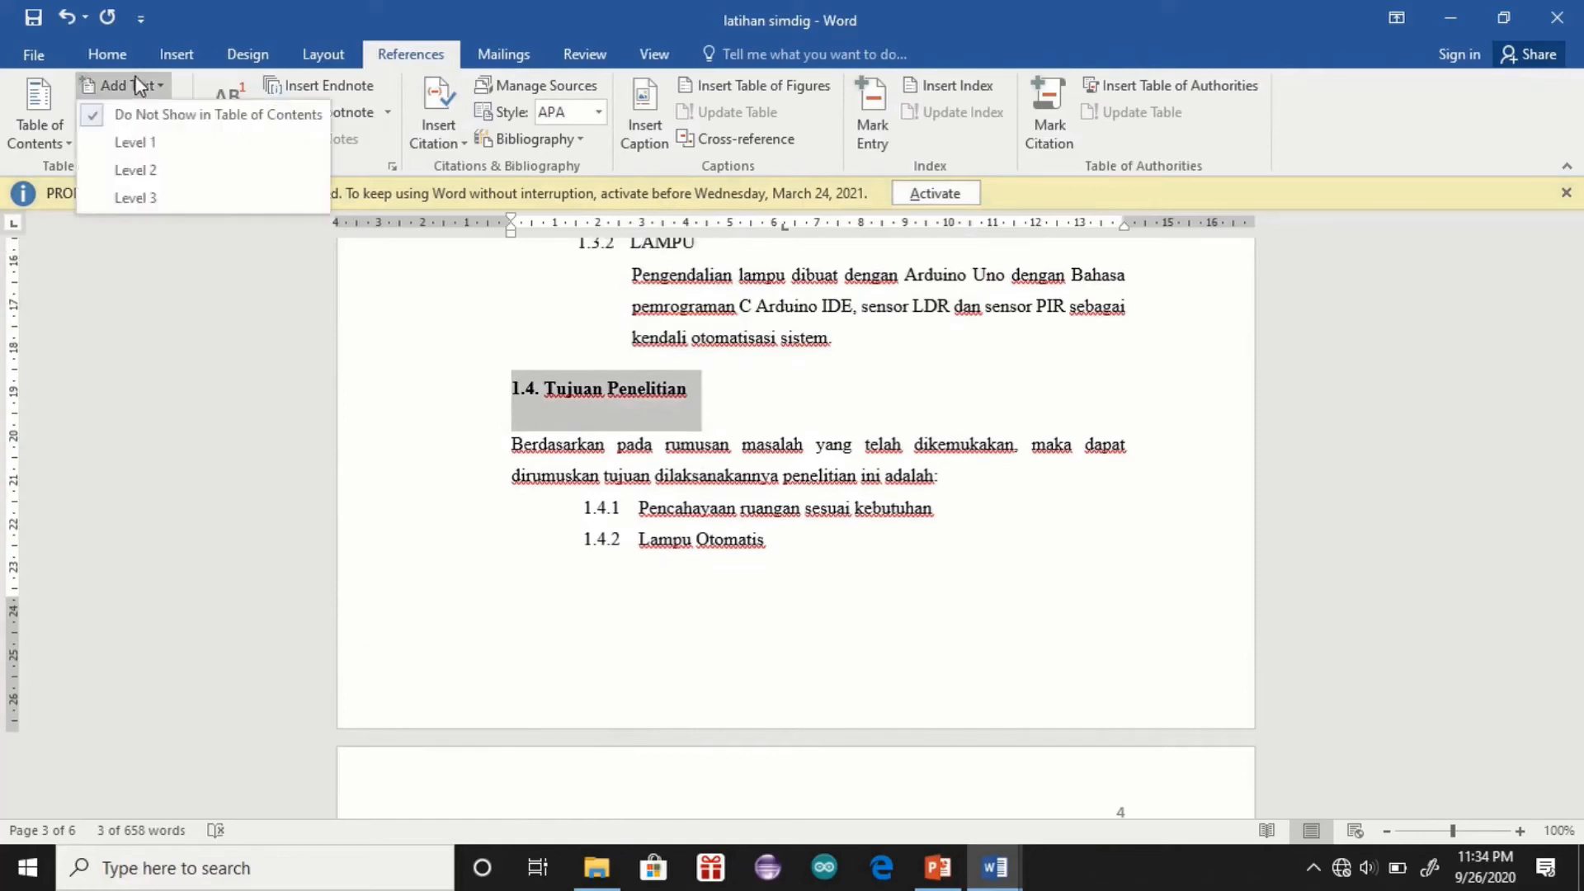
left_click(151, 176)
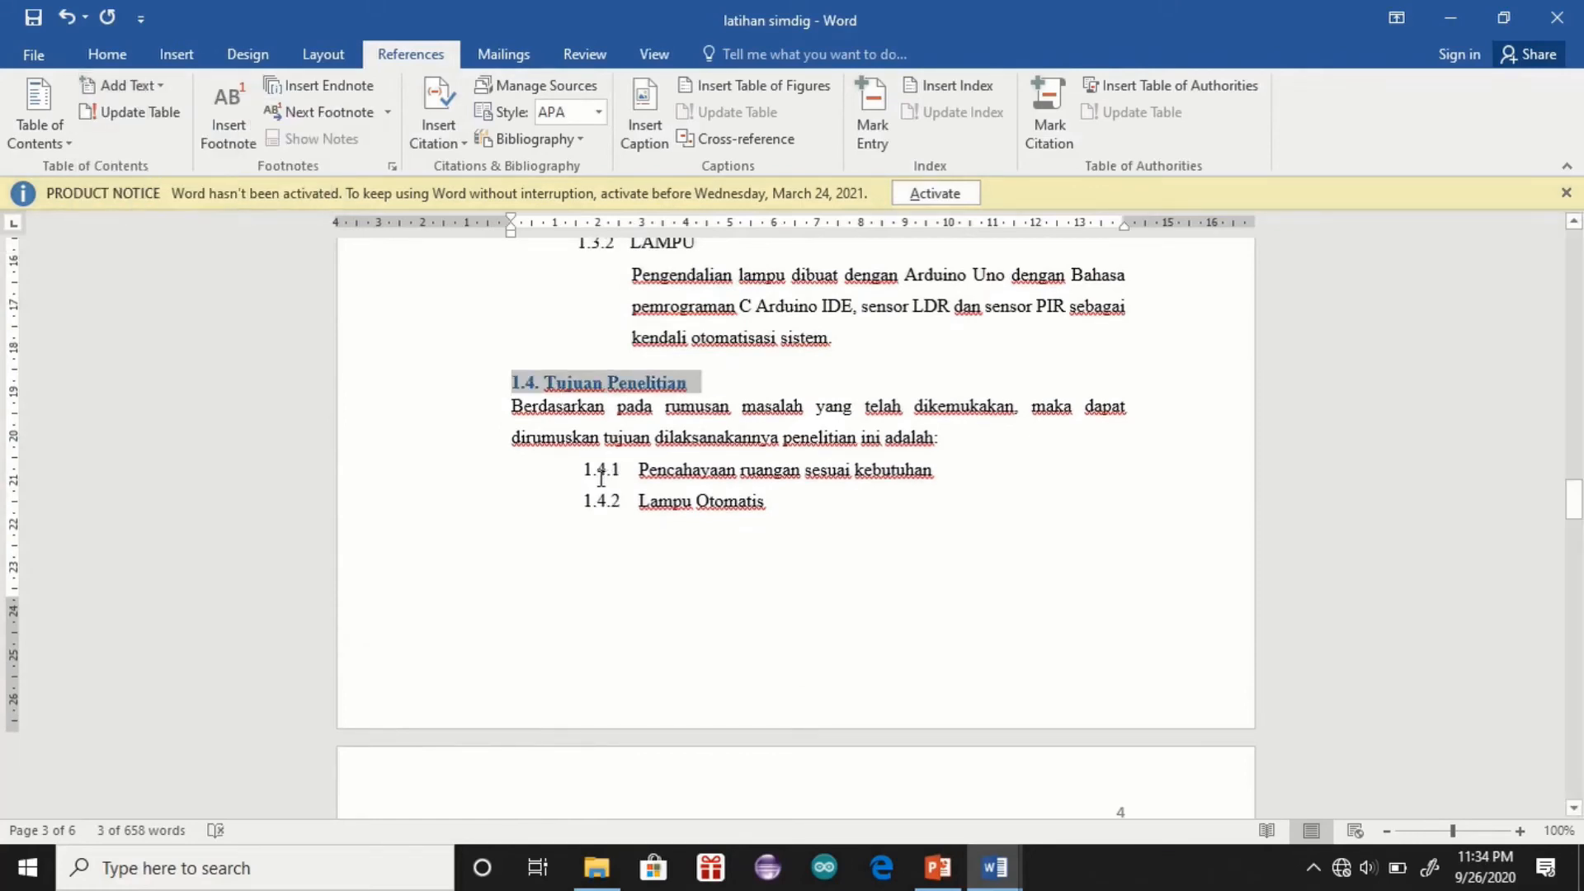
Step: Mark the subheadings 1.4.1 Pencahayaan ruangan sesuai kebutuhan and 1.4.2 Lampu Otomatis as Level 3 table of contents entries
left_click_drag(641, 470, 914, 487)
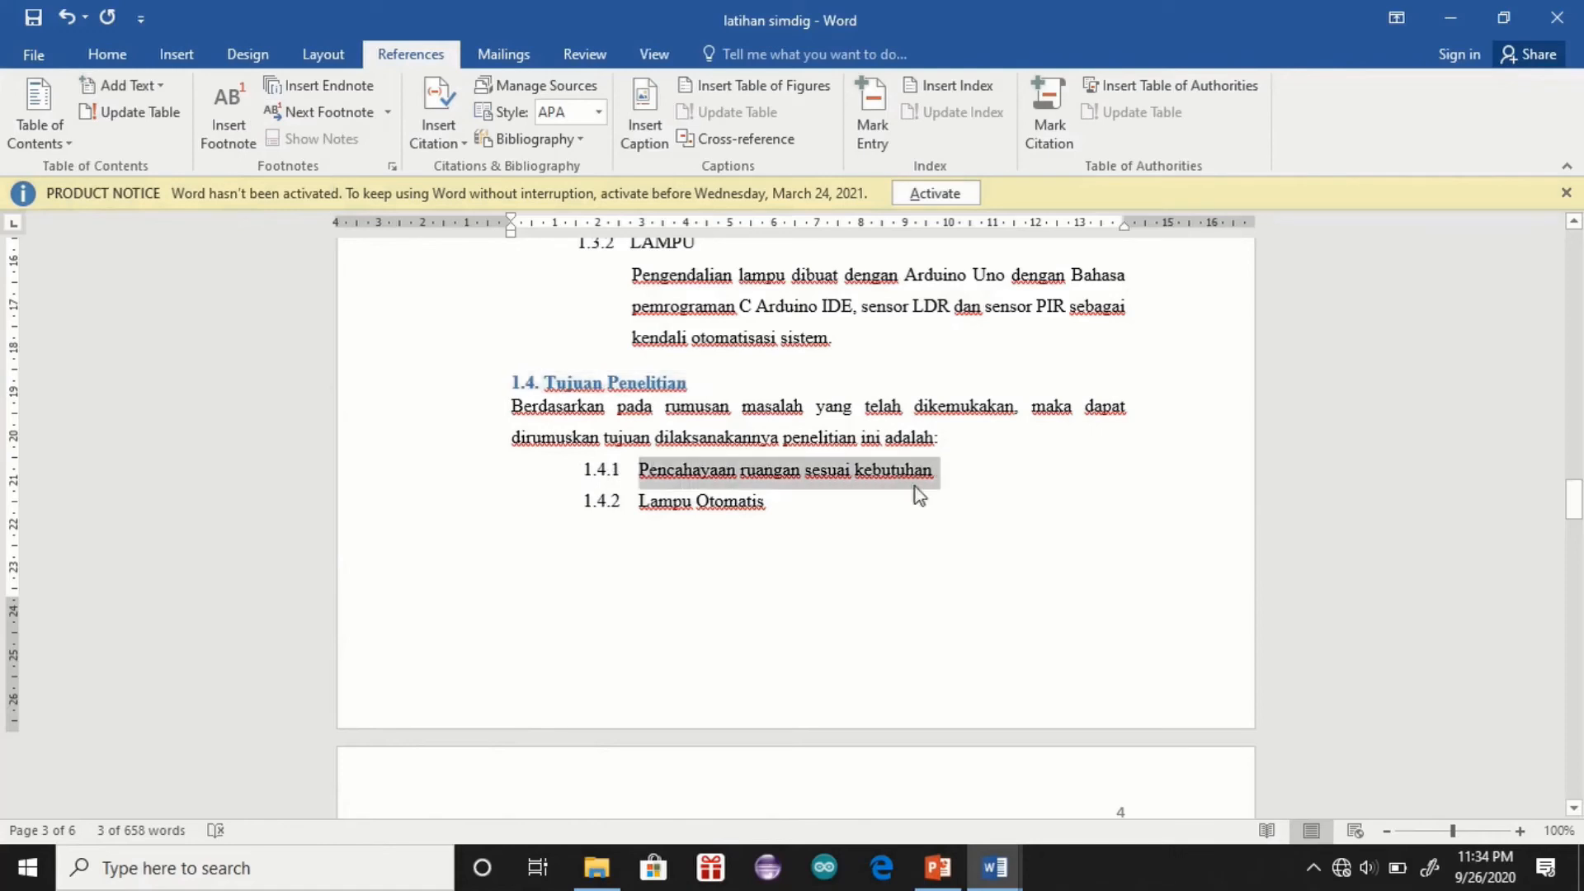
left_click(126, 85)
left_click(142, 201)
left_click_drag(776, 507, 629, 508)
left_click(111, 87)
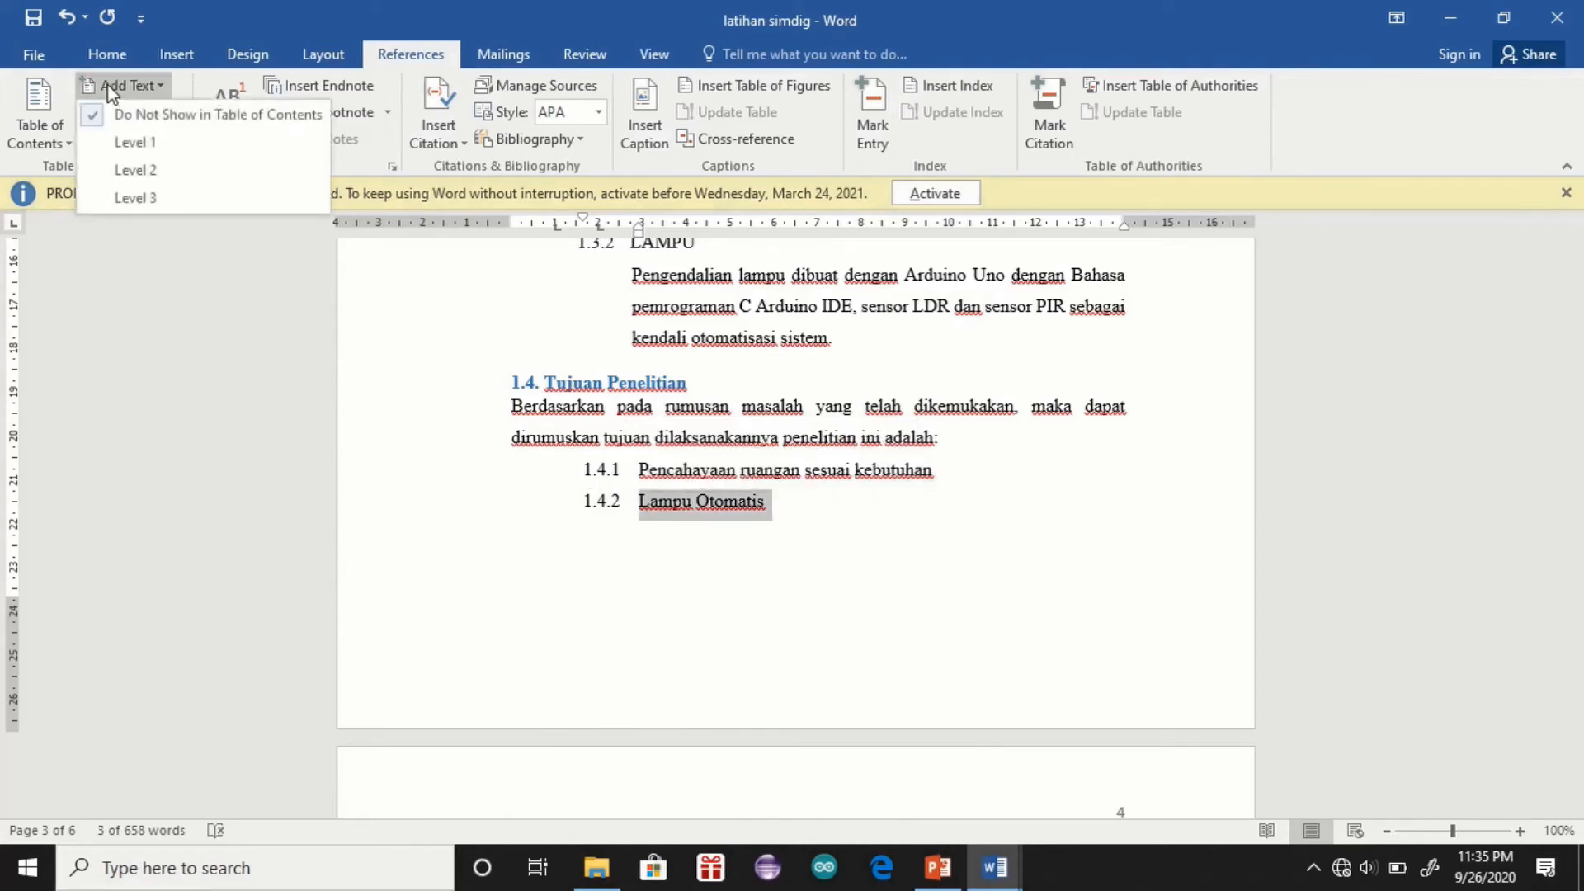
left_click(142, 198)
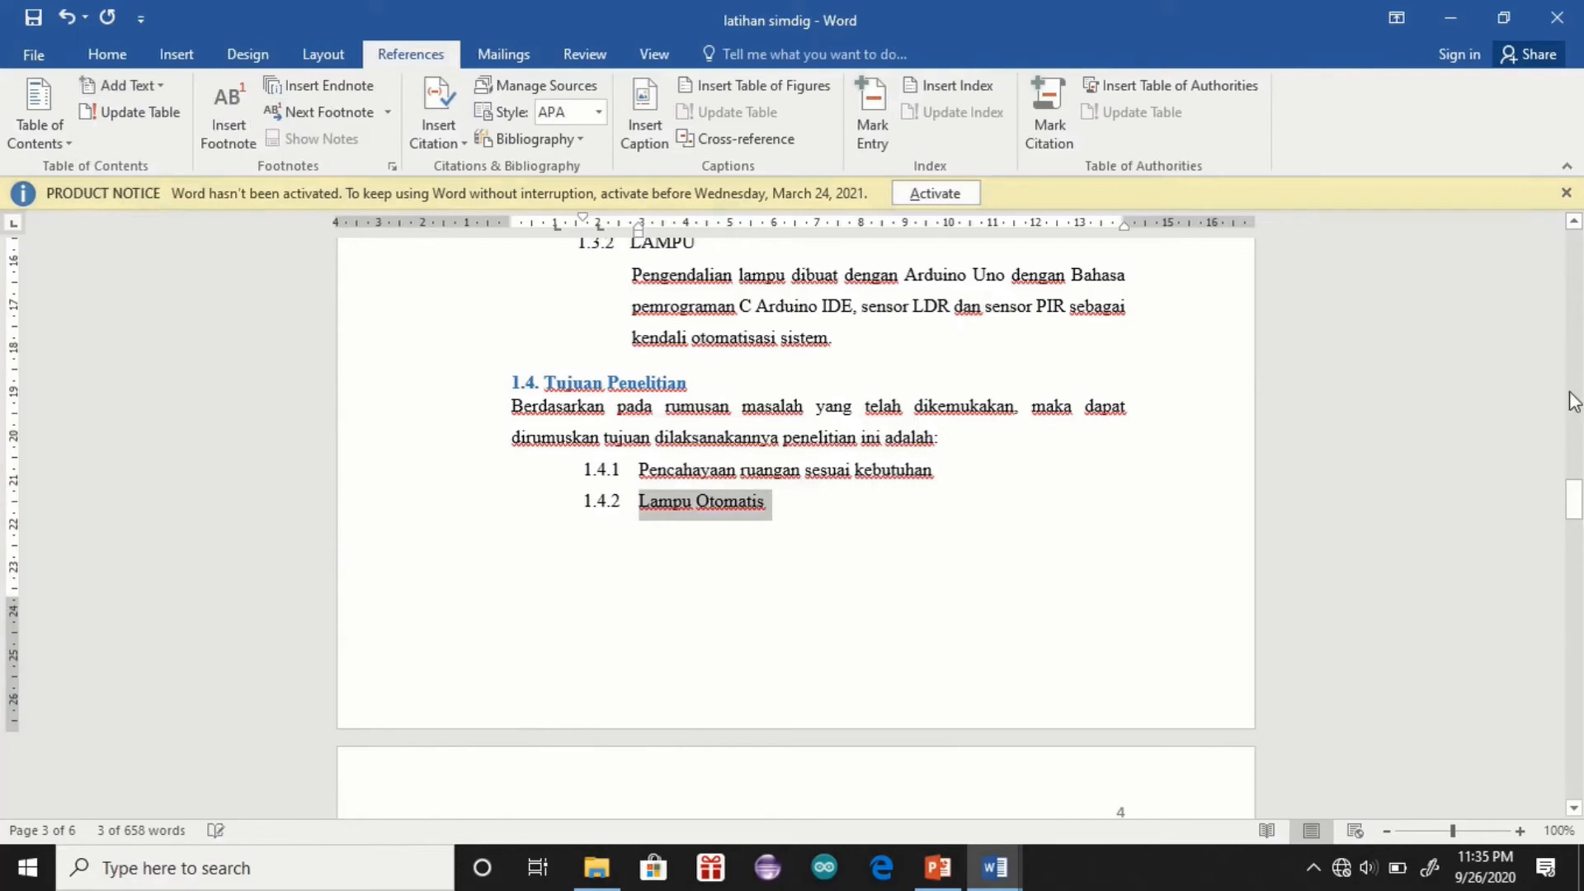
Step: Mark the heading 1.5 Manfaat Penelitian as a Level 2 table of contents entry
left_click_drag(1574, 499, 1574, 525)
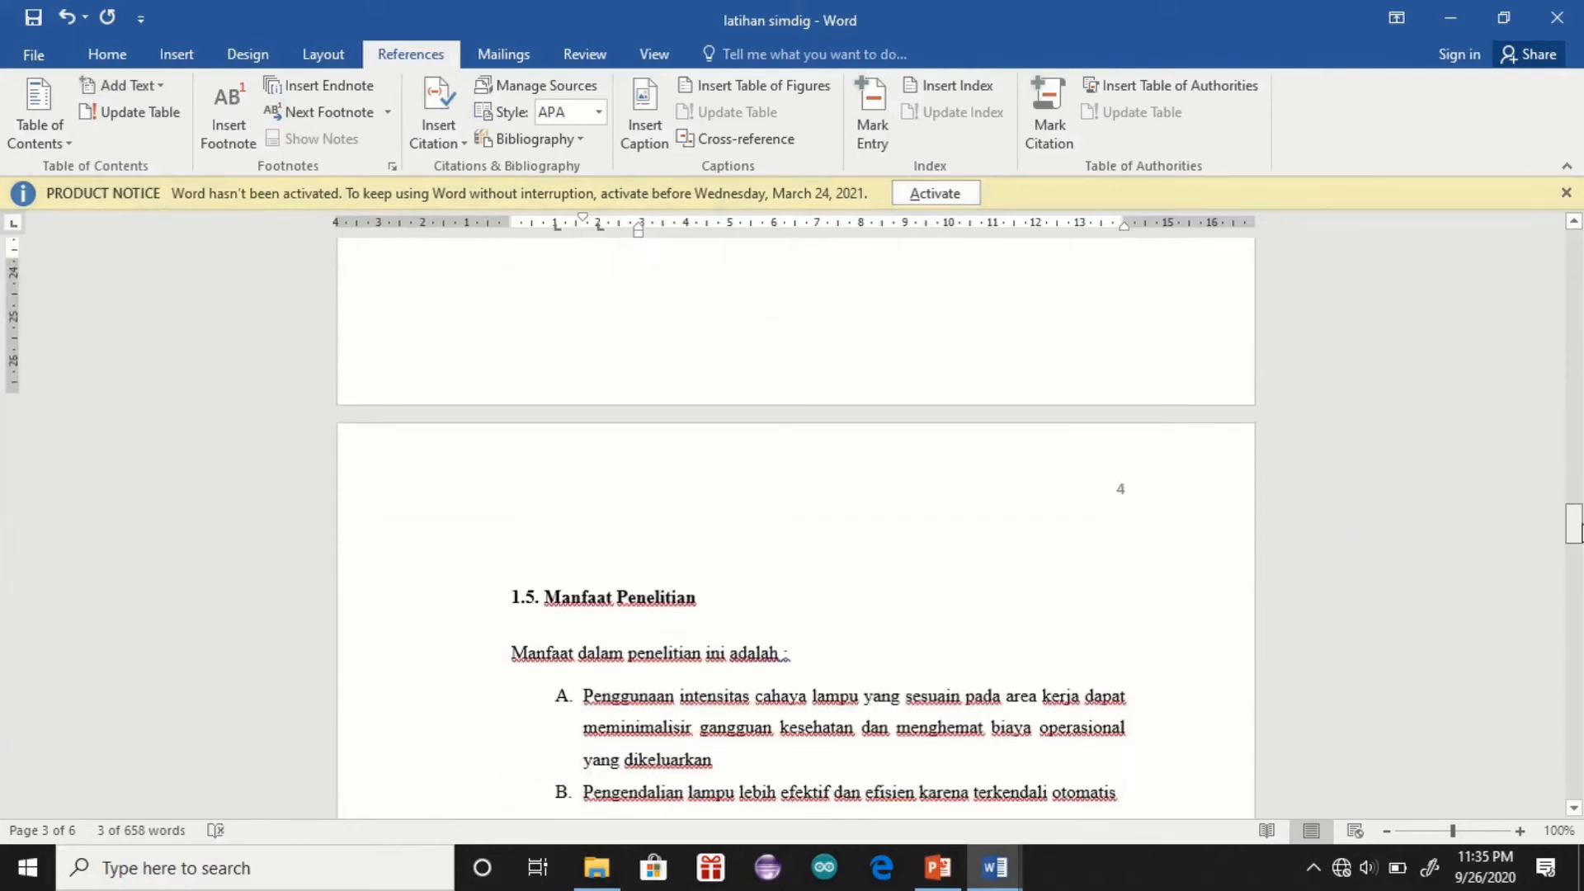
left_click_drag(730, 594, 495, 566)
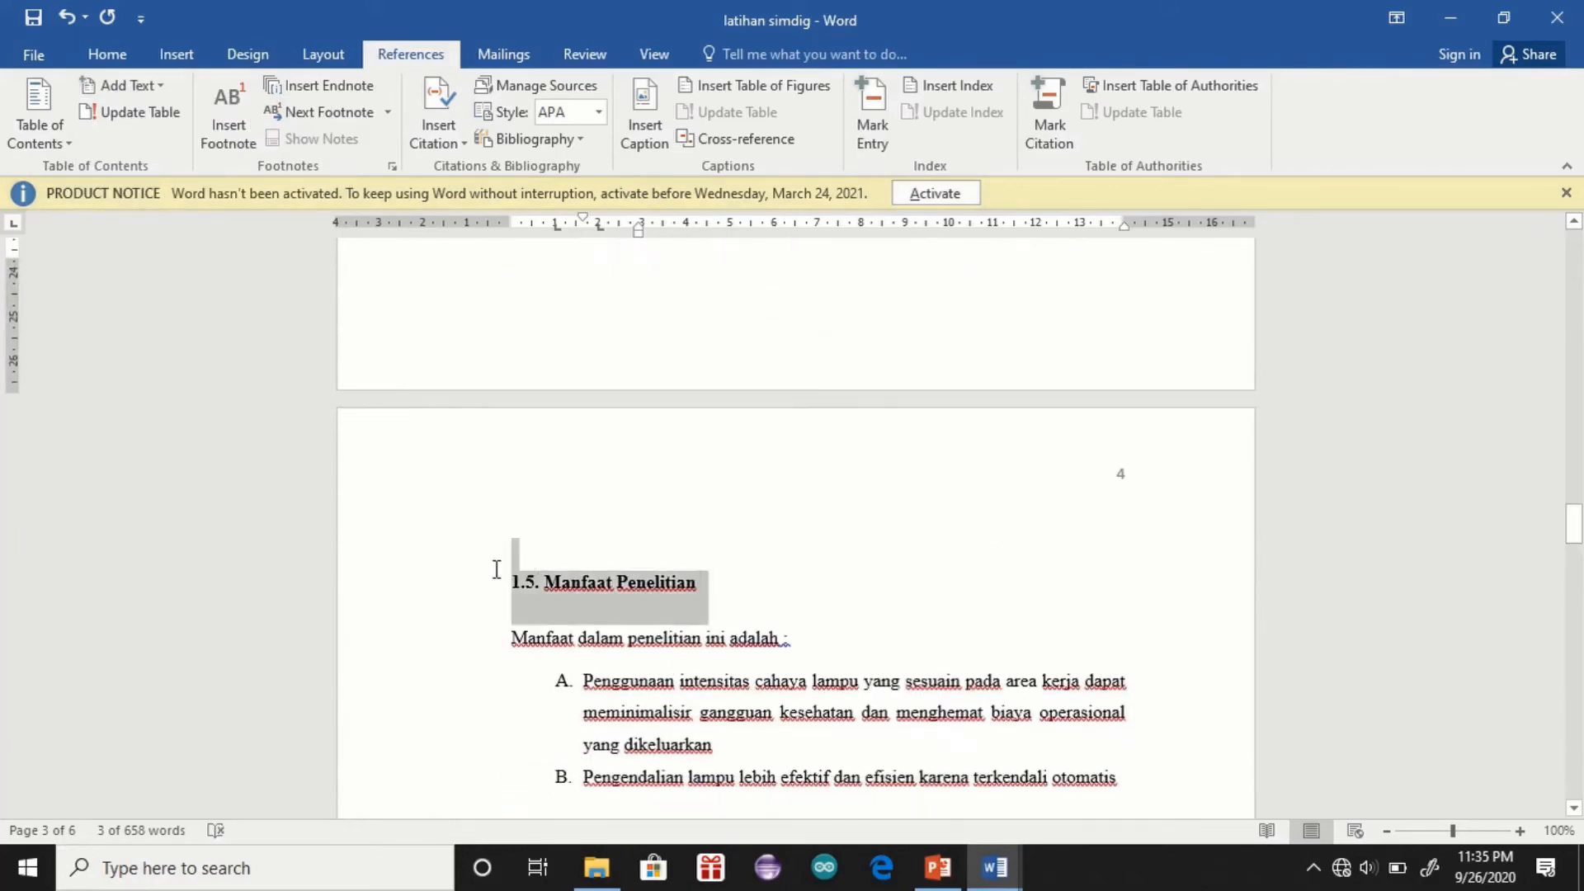
left_click(129, 86)
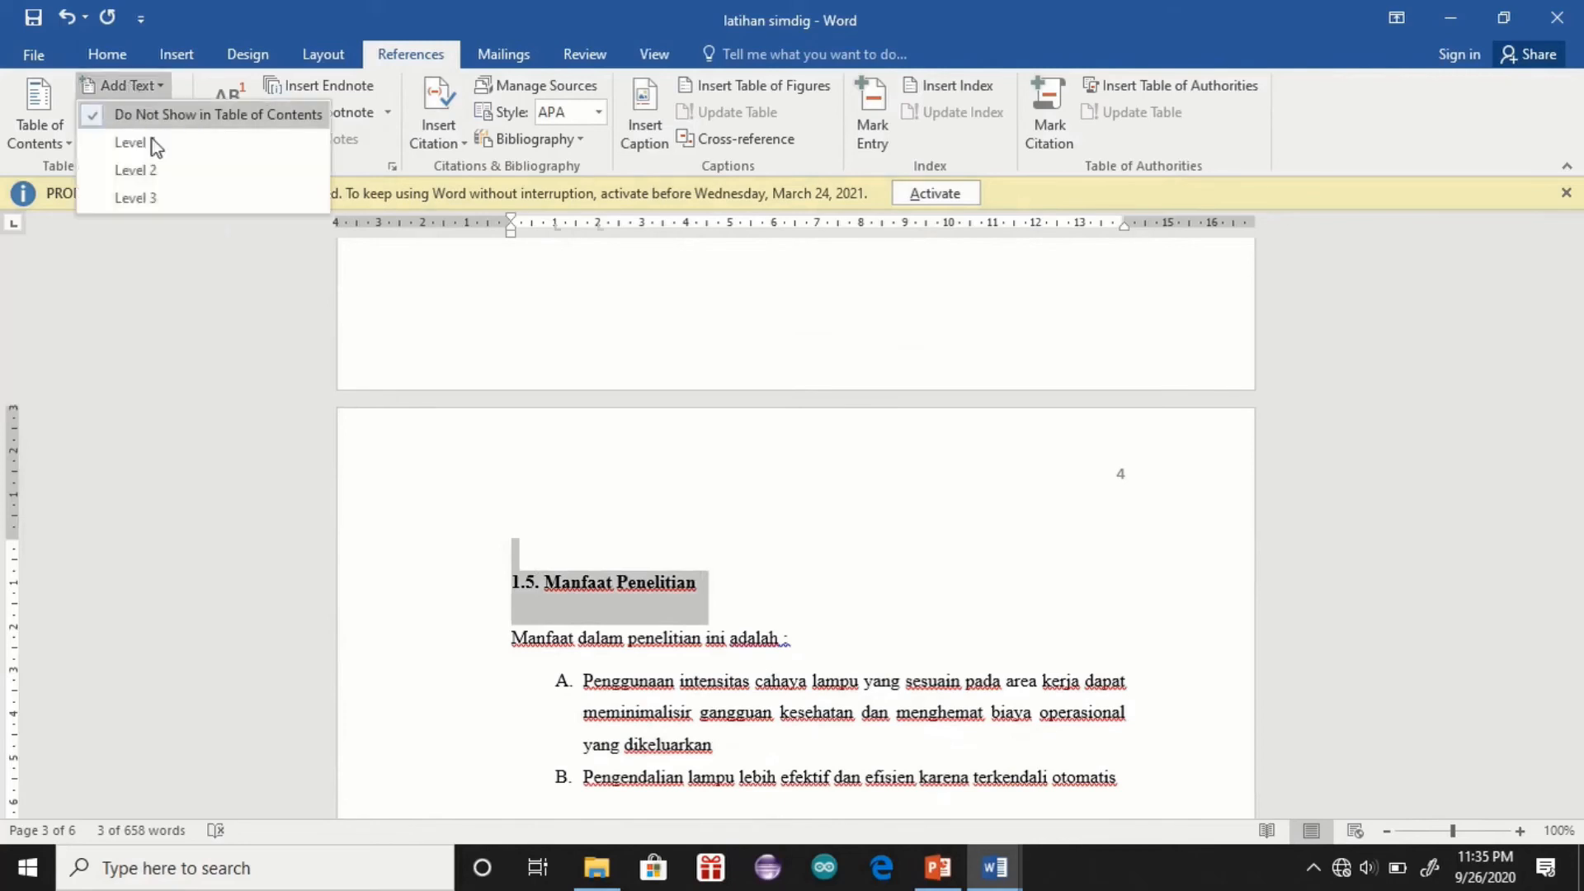
left_click(153, 164)
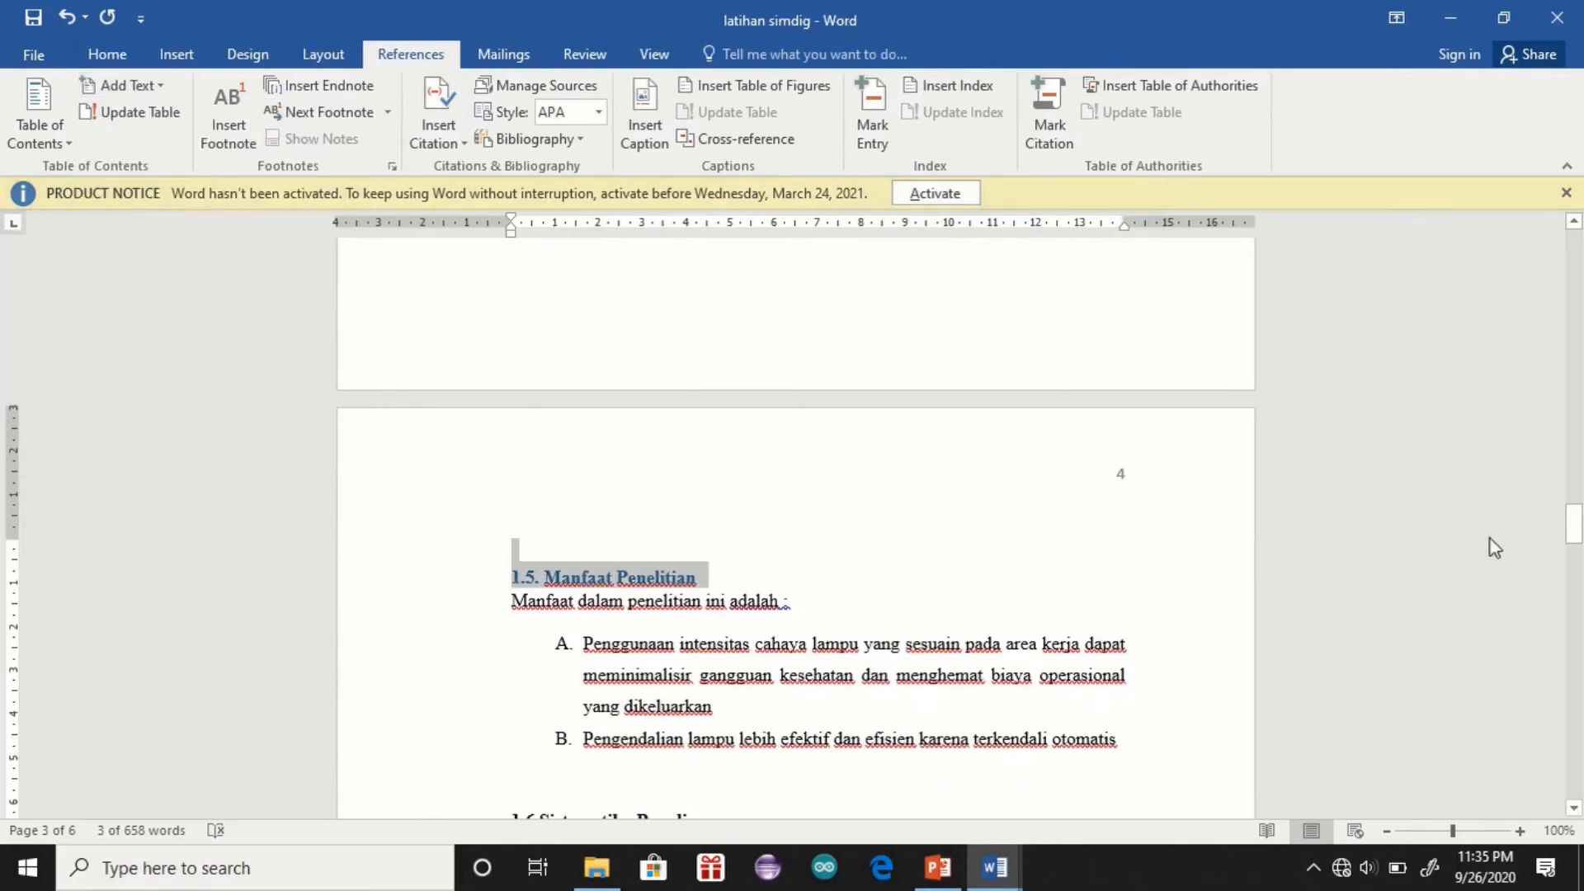
Step: Insert the built-in Automatic Table 1 table of contents below the DAFTAR ISI title on the first page
left_click_drag(1574, 524, 1581, 261)
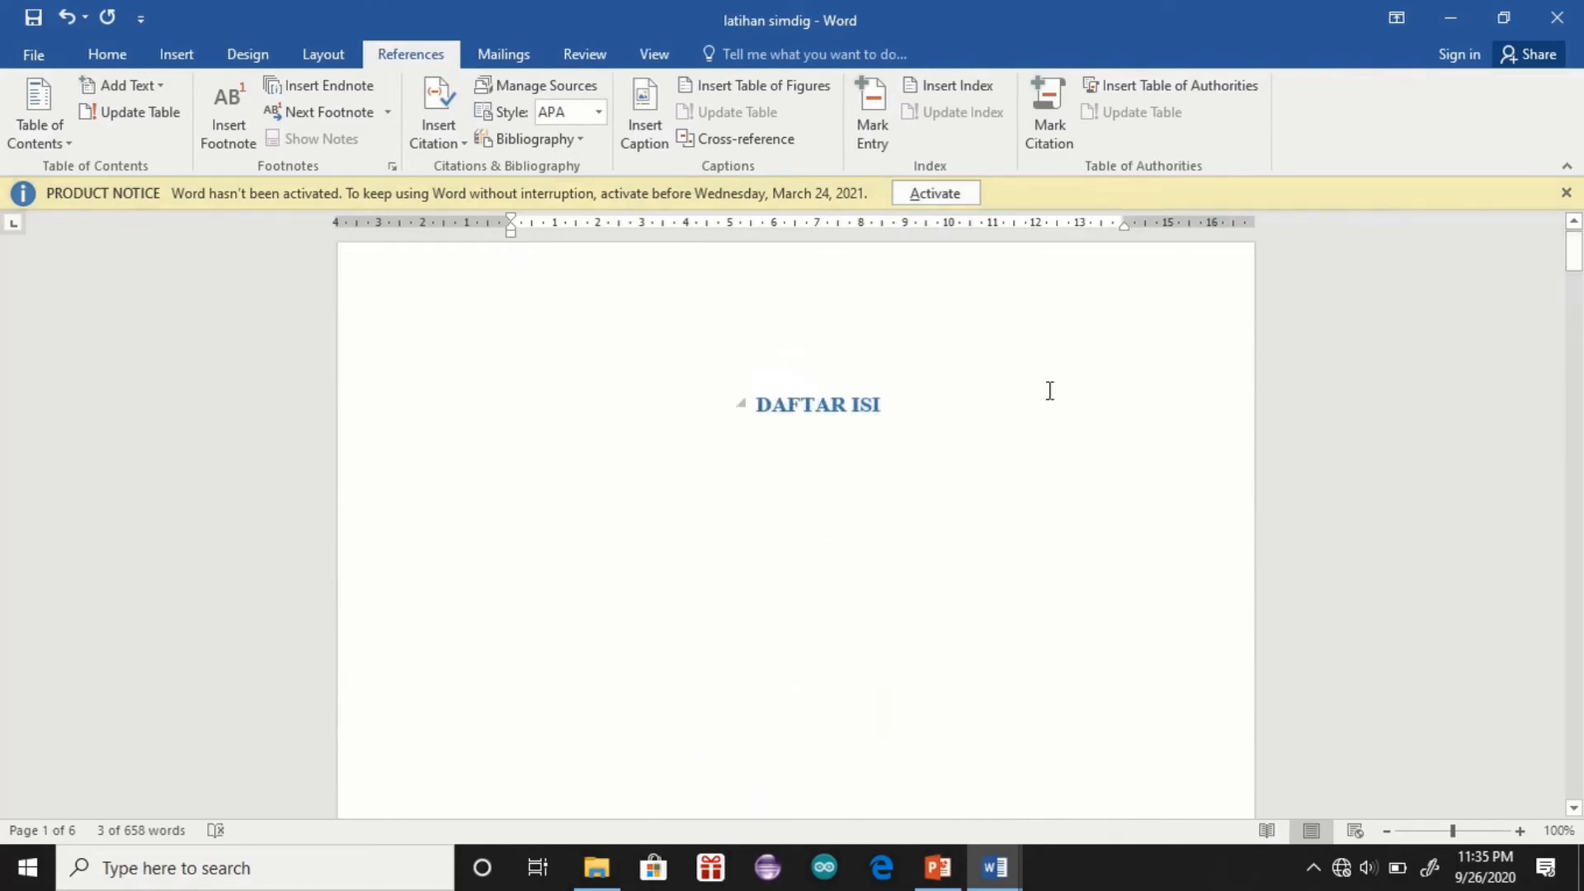
left_click(842, 470)
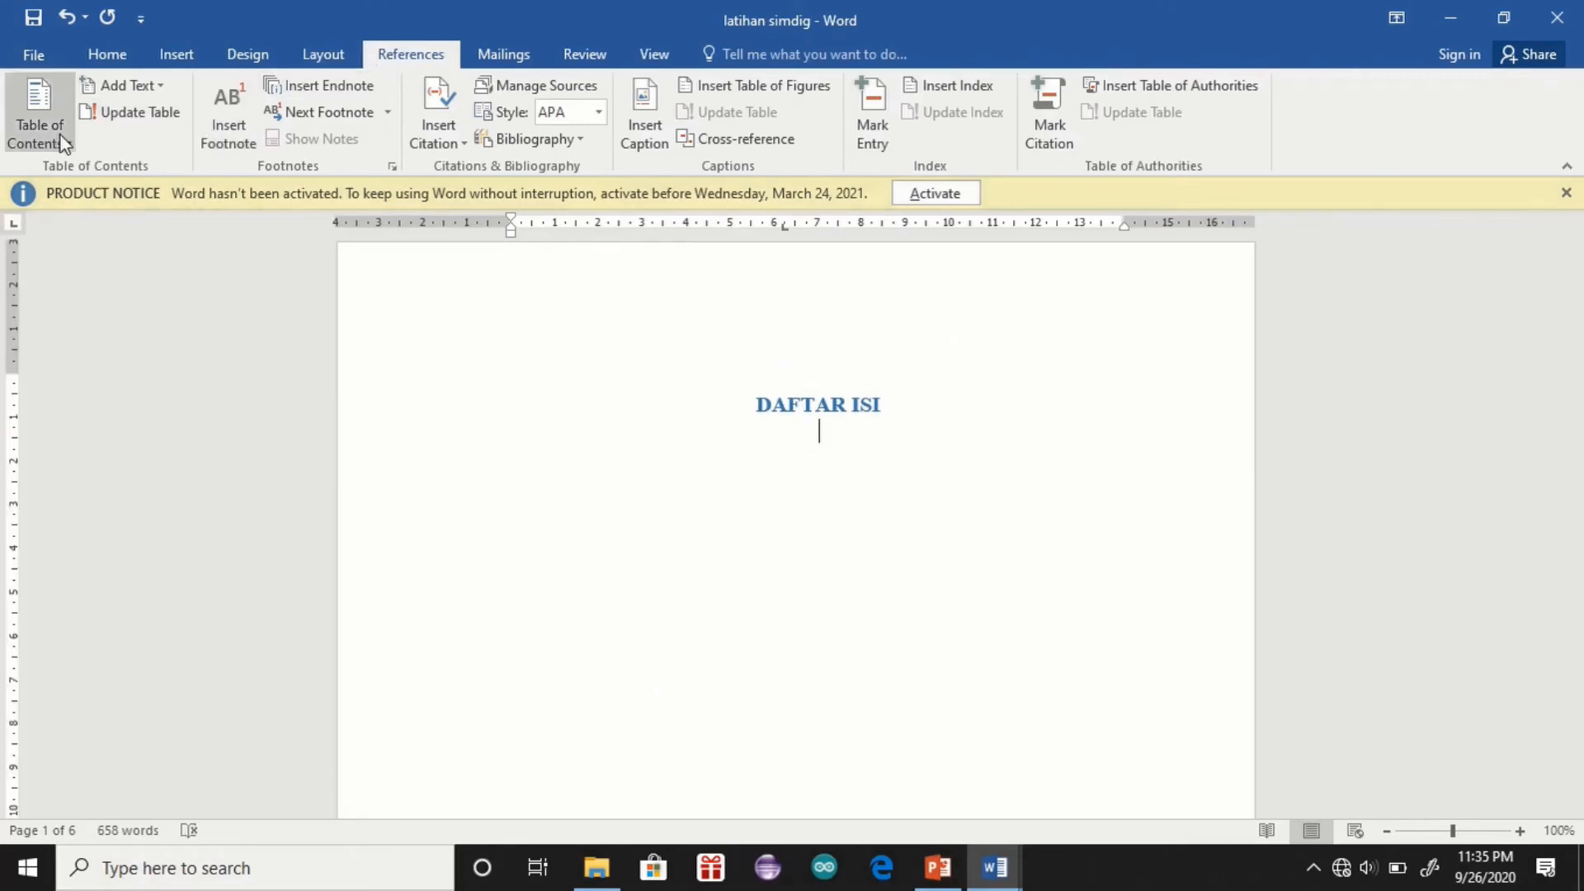
left_click(39, 132)
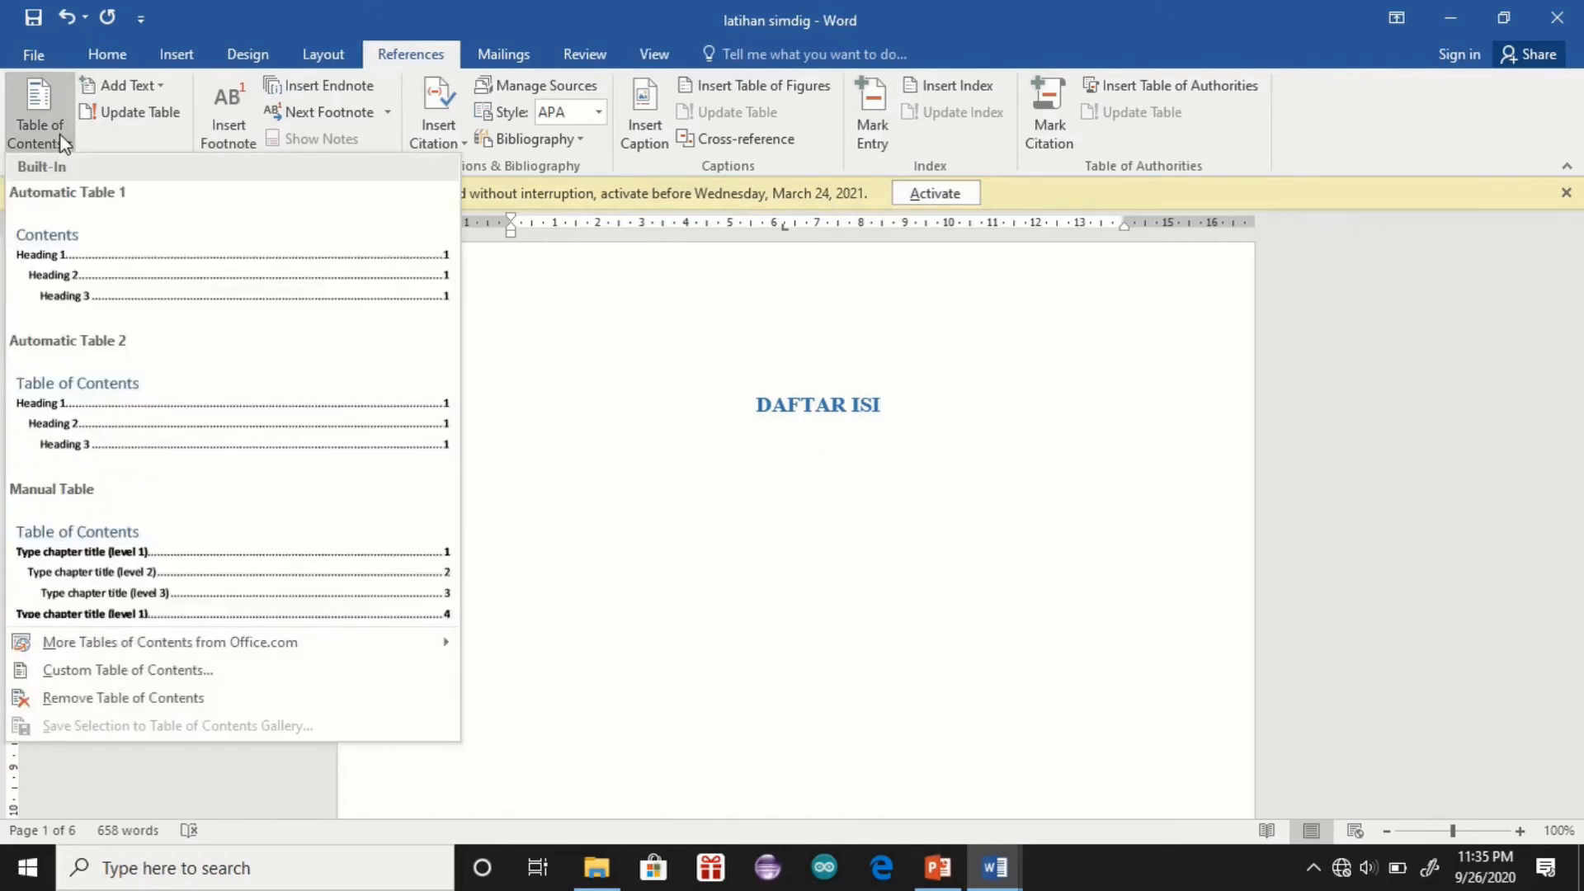
left_click(170, 266)
scroll(155, 265, "down", 3)
mouse_move(1567, 298)
left_mouse_down()
mouse_move(1576, 266)
mouse_move(1575, 279)
left_mouse_up()
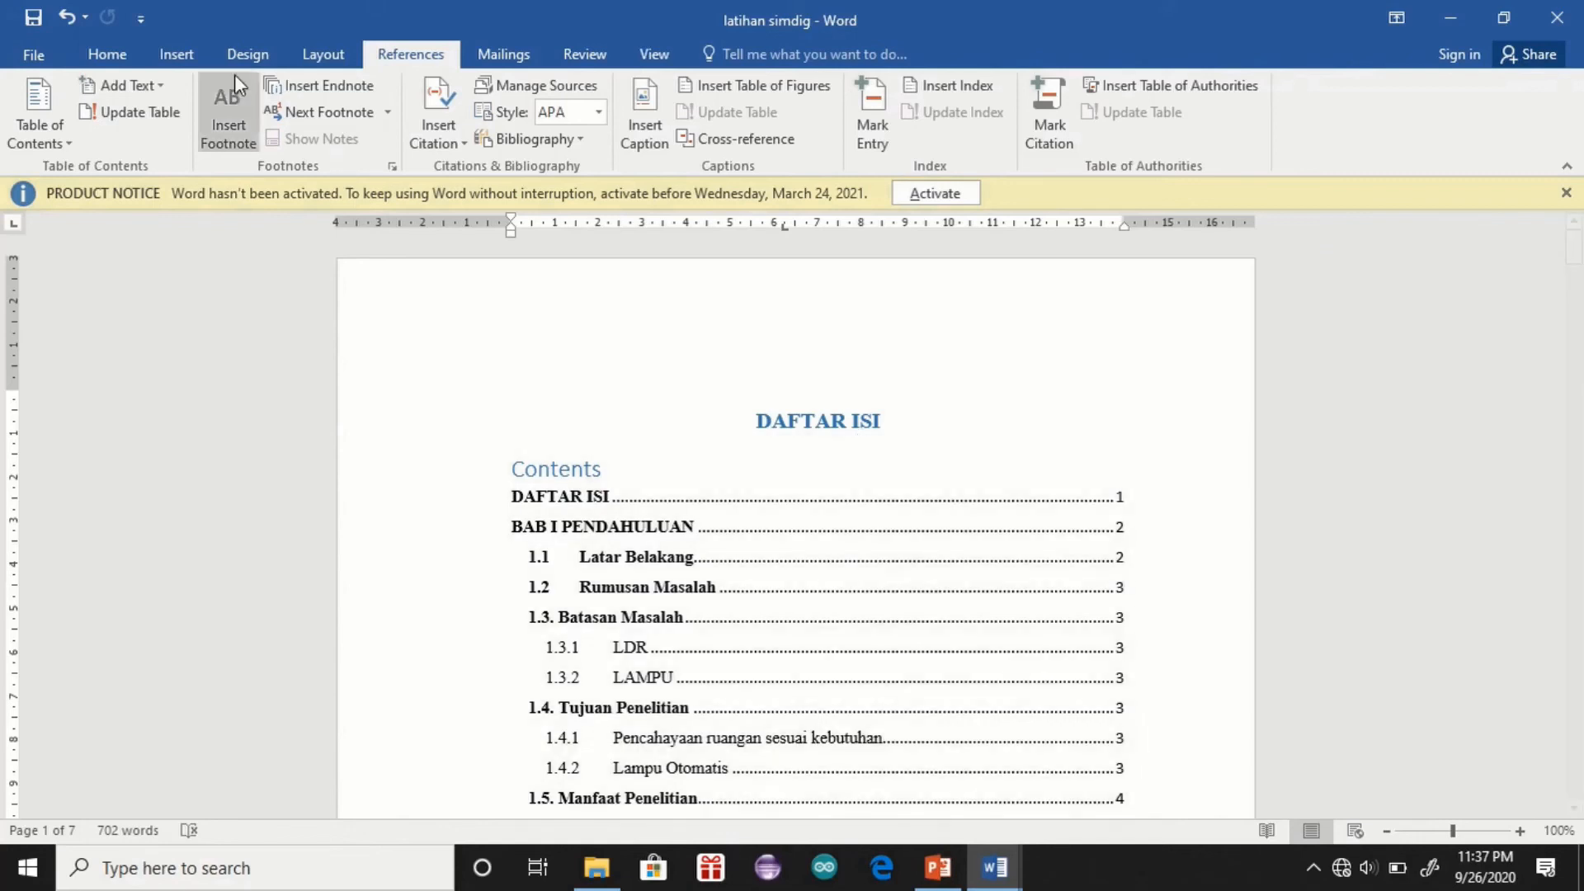
Step: Print one copy of the whole document to the OneNote for Windows 10 printer
left_click(31, 57)
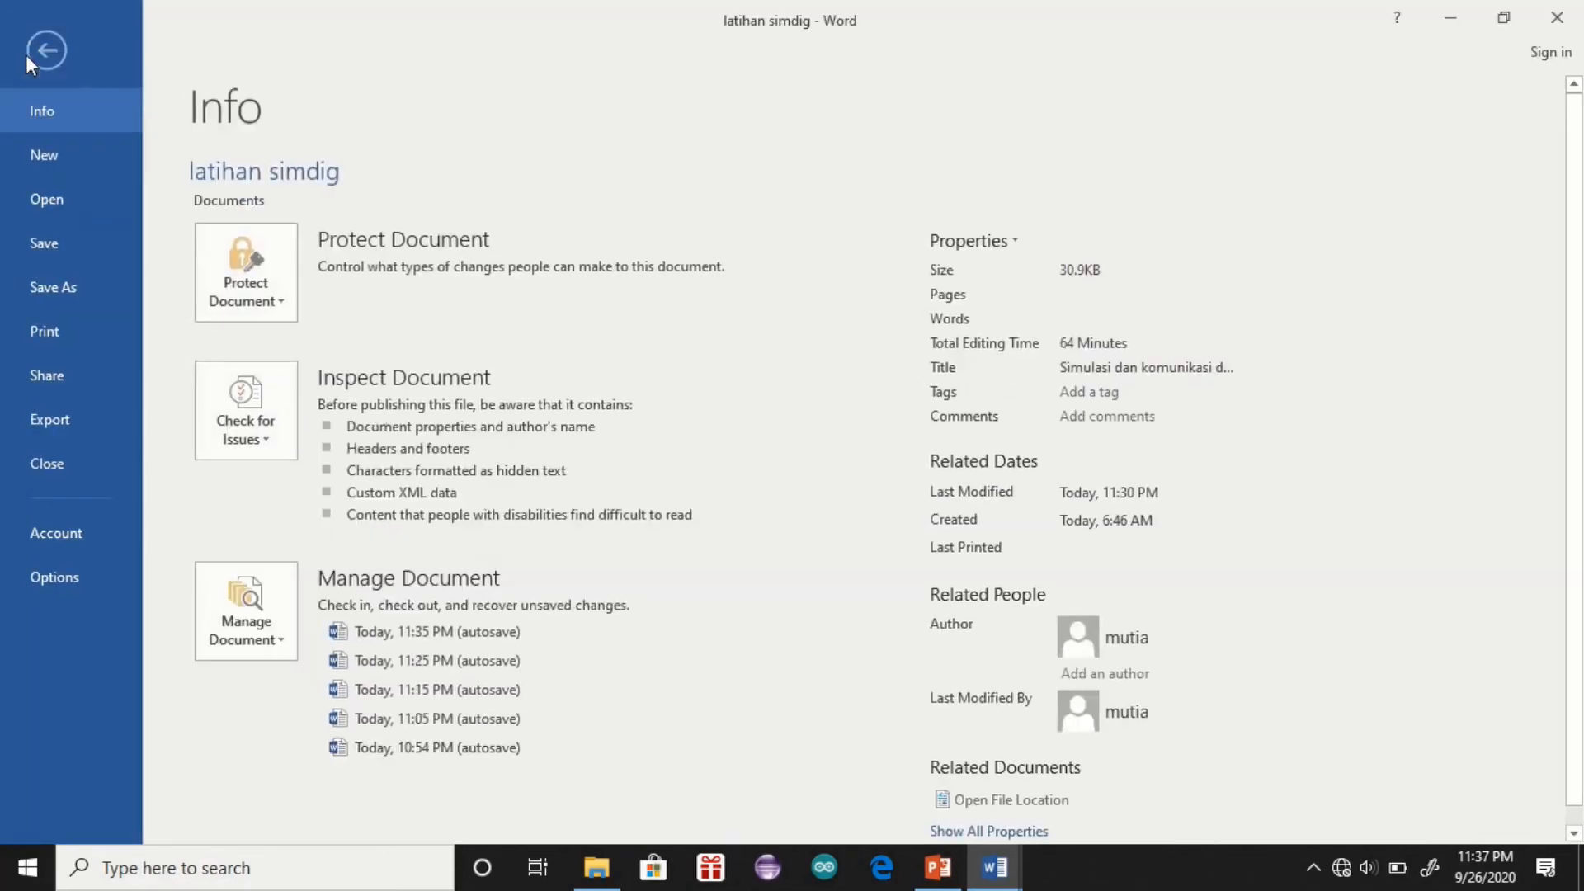
left_click(79, 340)
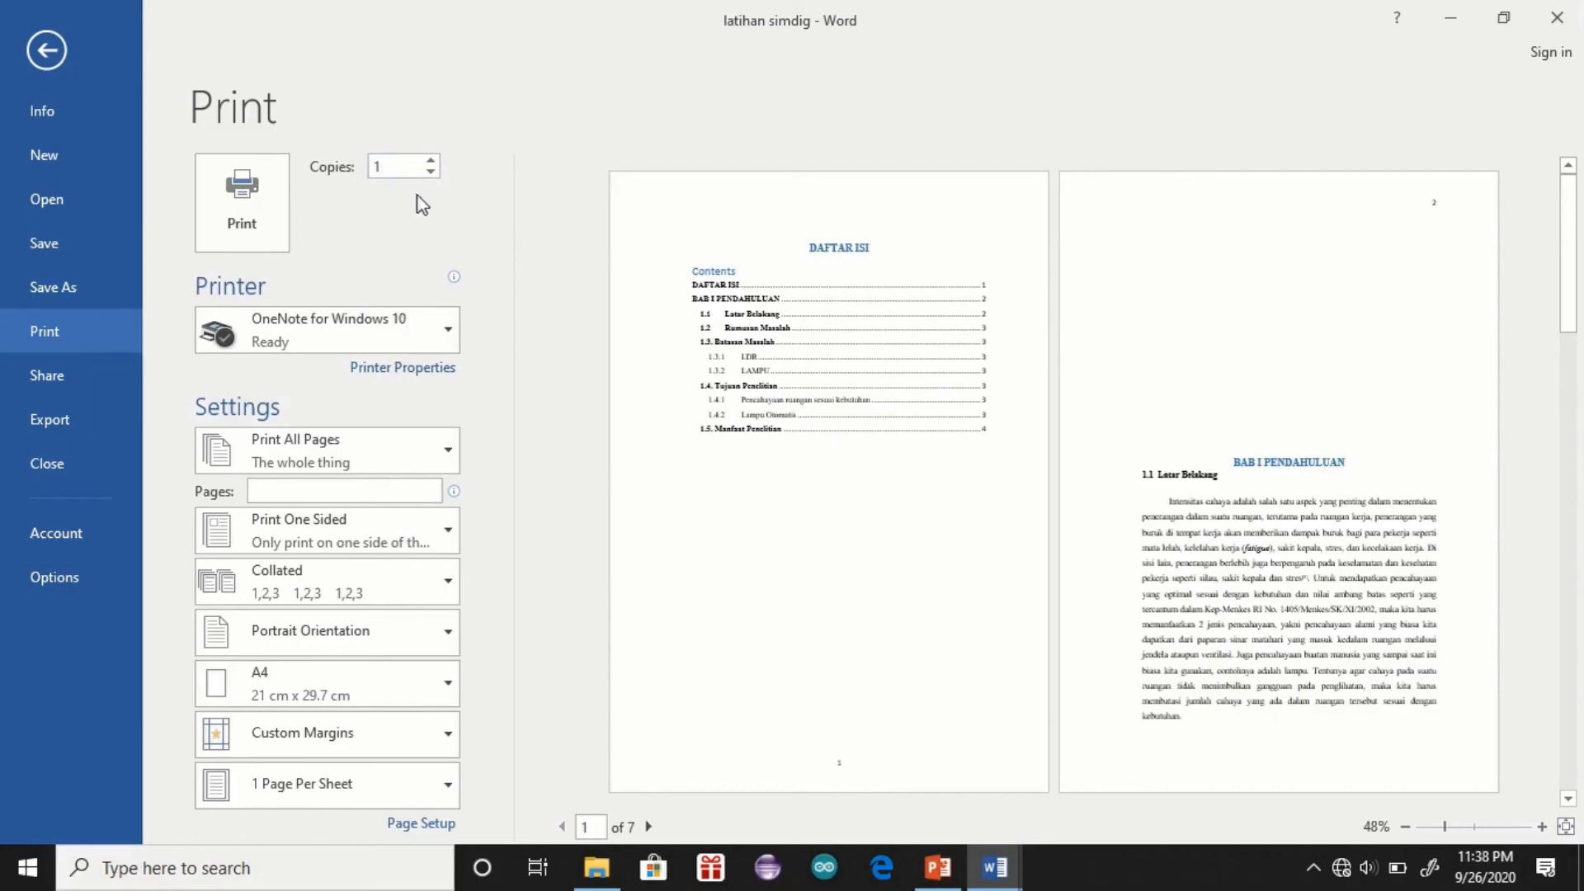
double_click(400, 171)
left_click(388, 342)
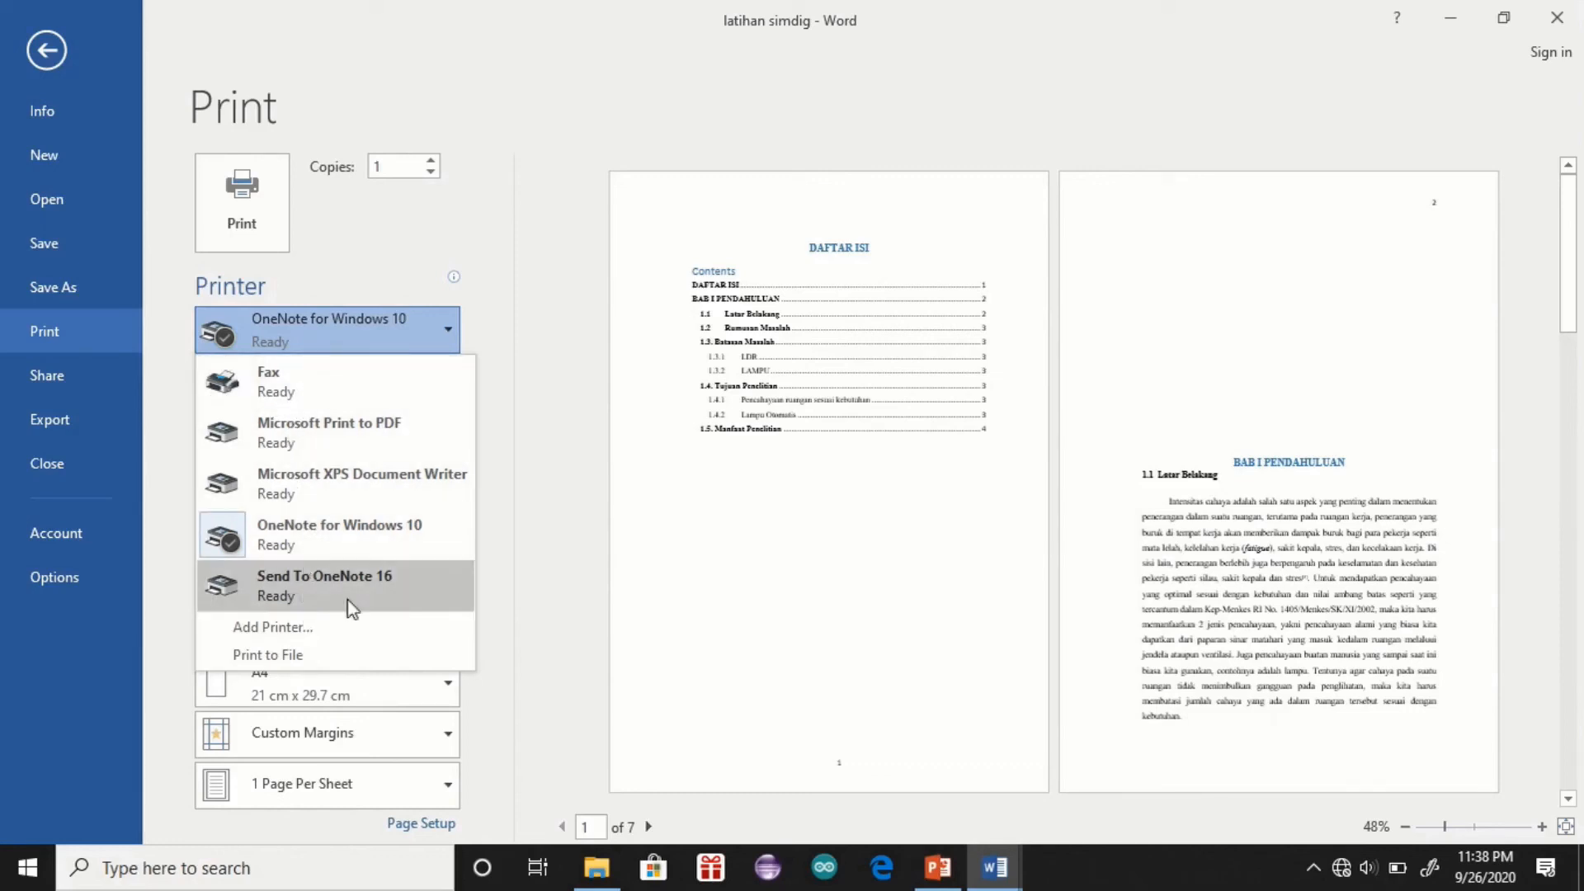
left_click(551, 427)
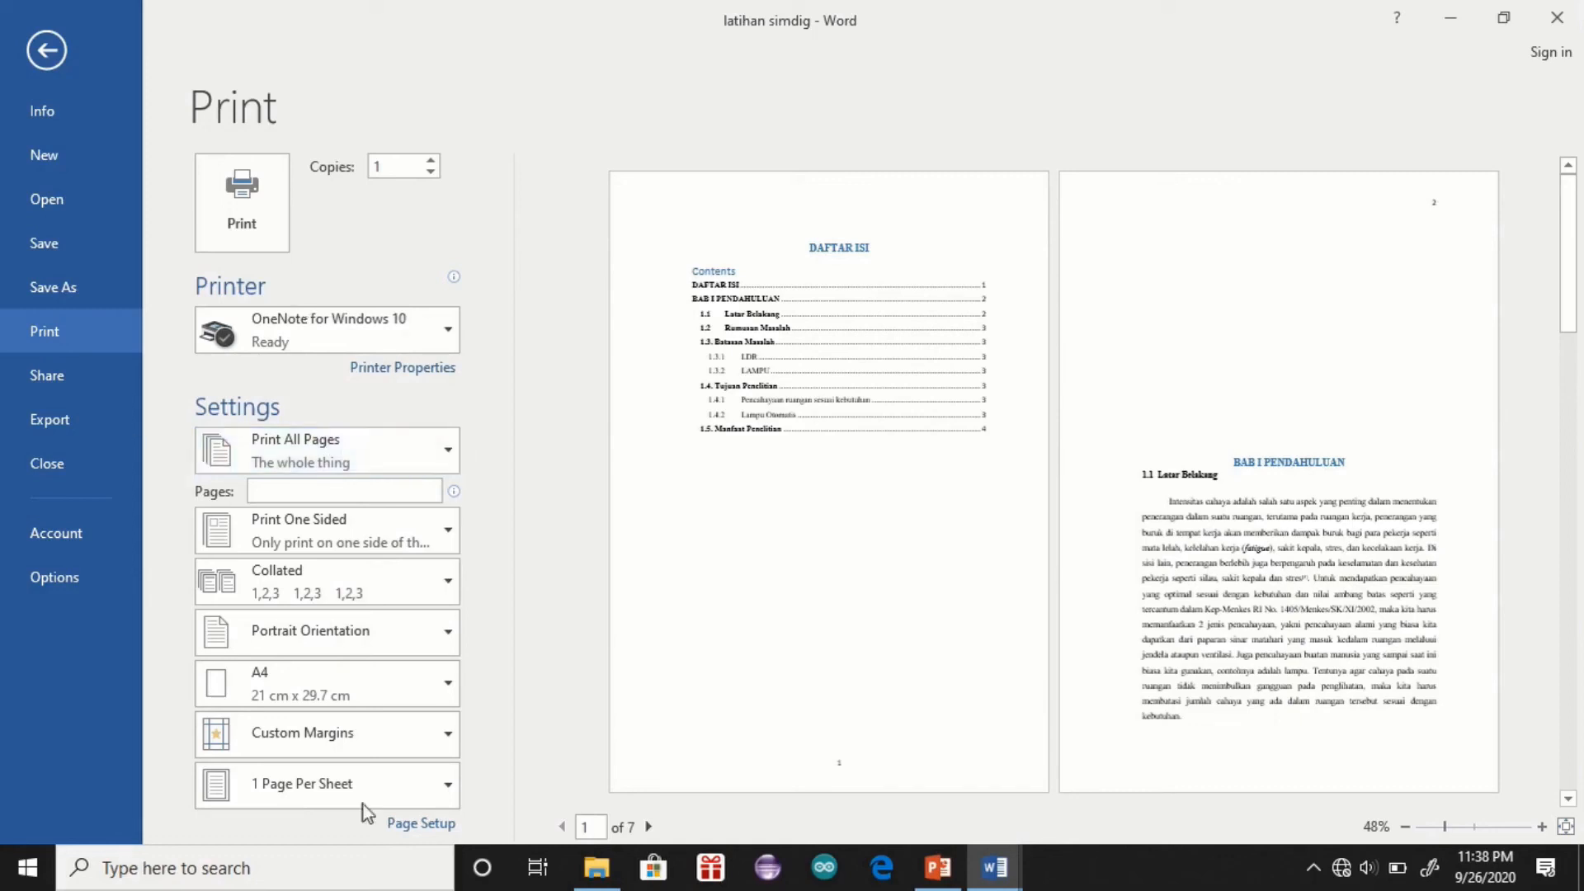
left_click(236, 188)
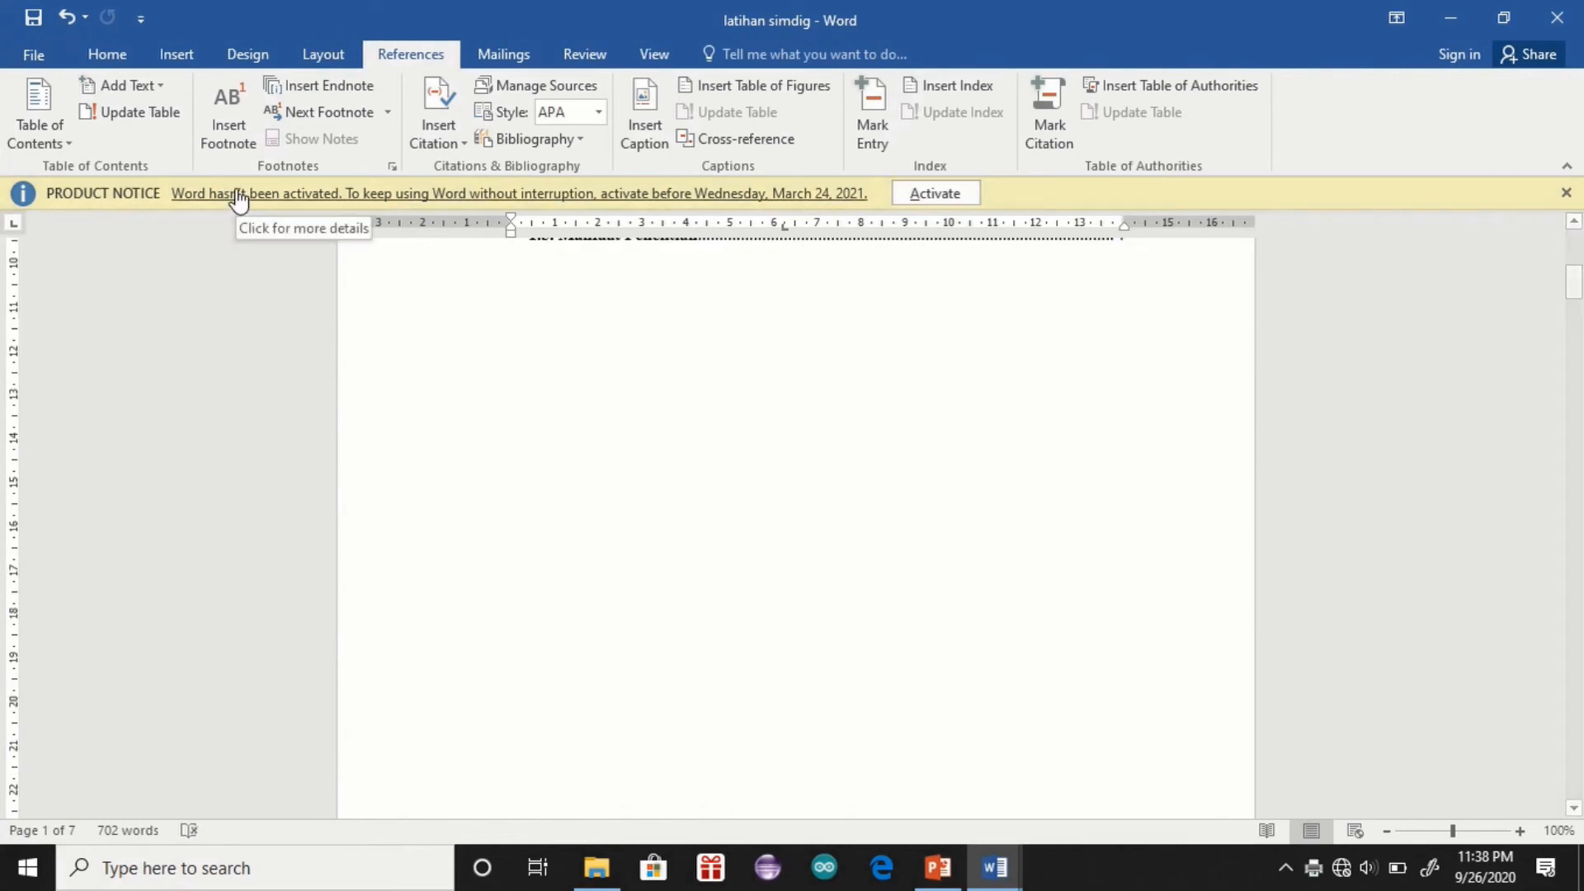
left_click(235, 192)
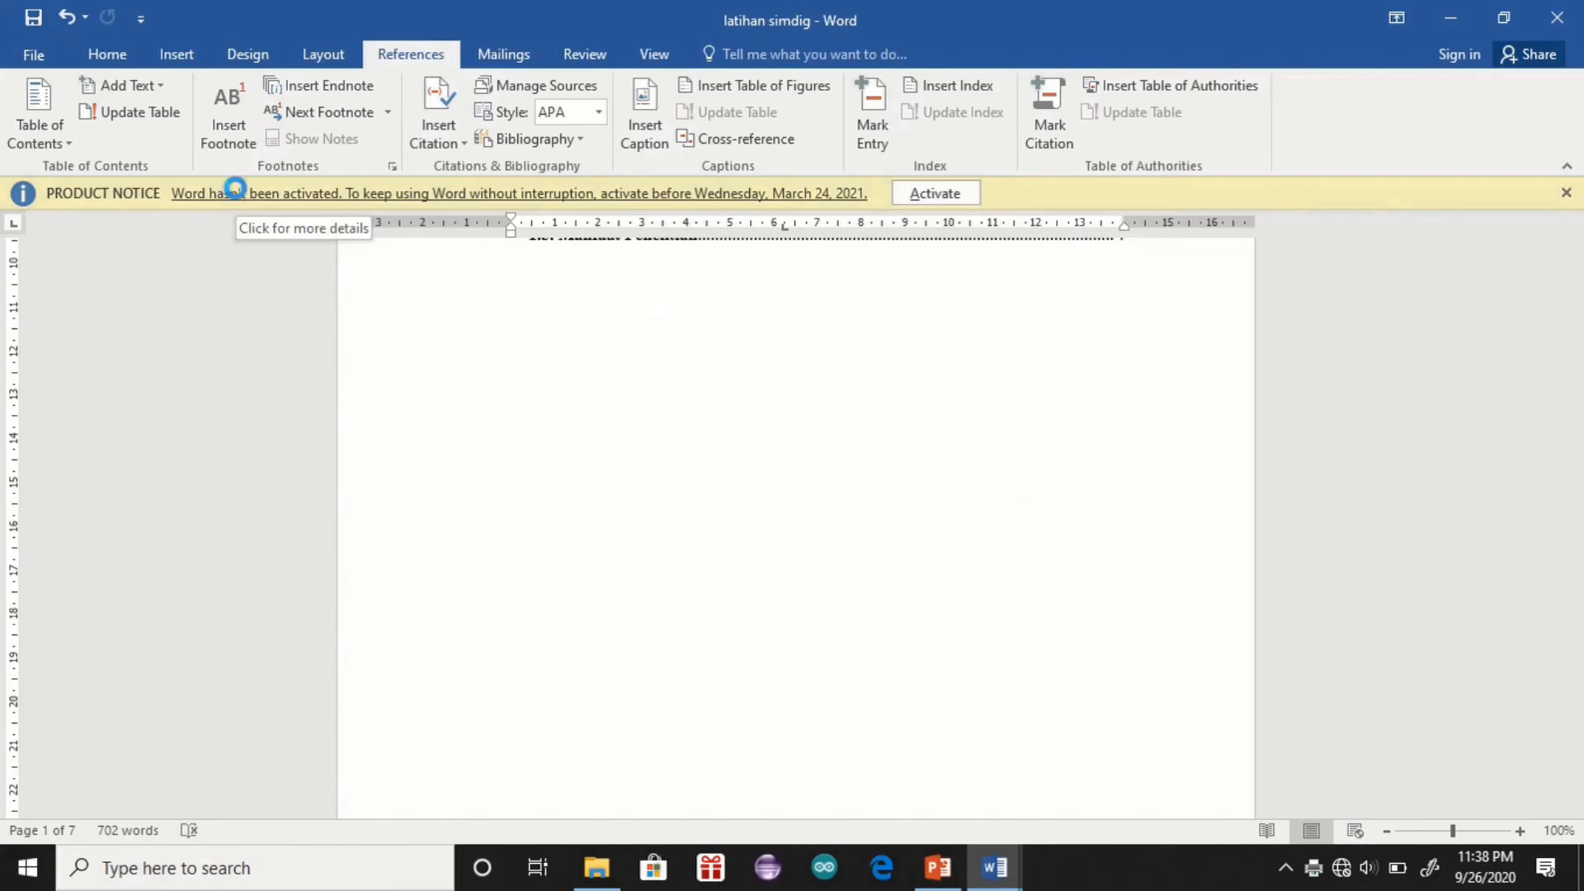